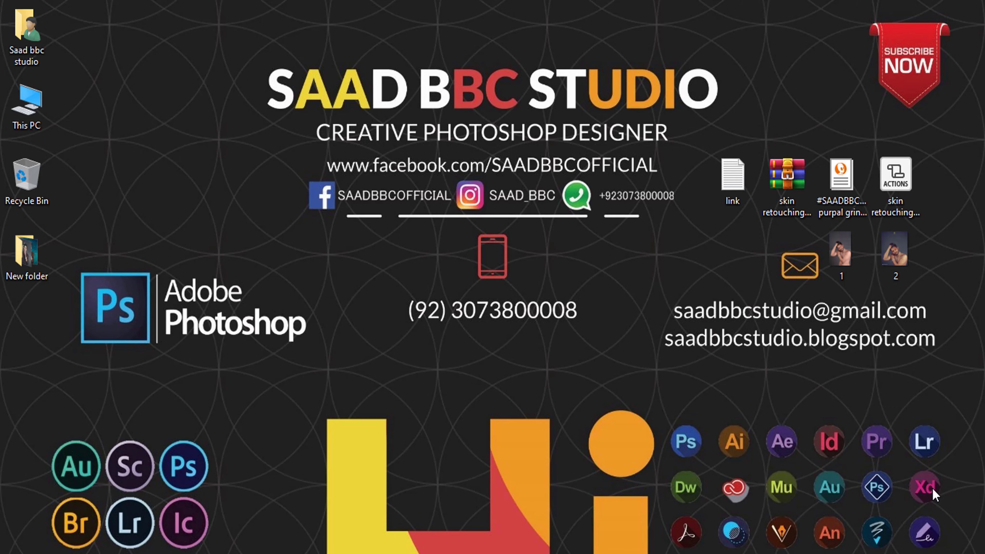
# Step: Open finished portrait 2 in the viewer and zoom in on the face, hair and beard
pyautogui.doubleClick(905, 259)
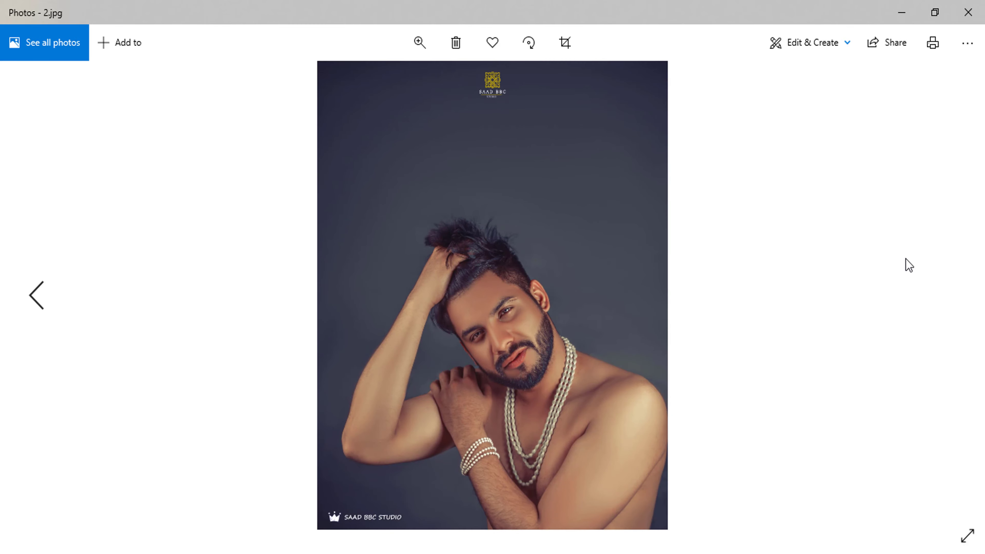
pyautogui.click(419, 42)
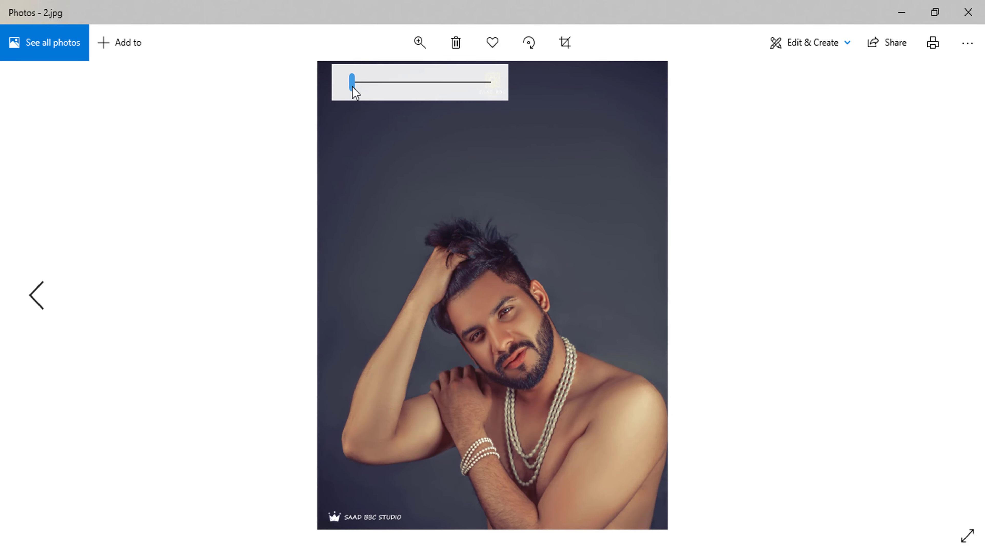
pyautogui.moveTo(353, 89); pyautogui.dragTo(365, 90)
pyautogui.moveTo(449, 377); pyautogui.dragTo(439, 204)
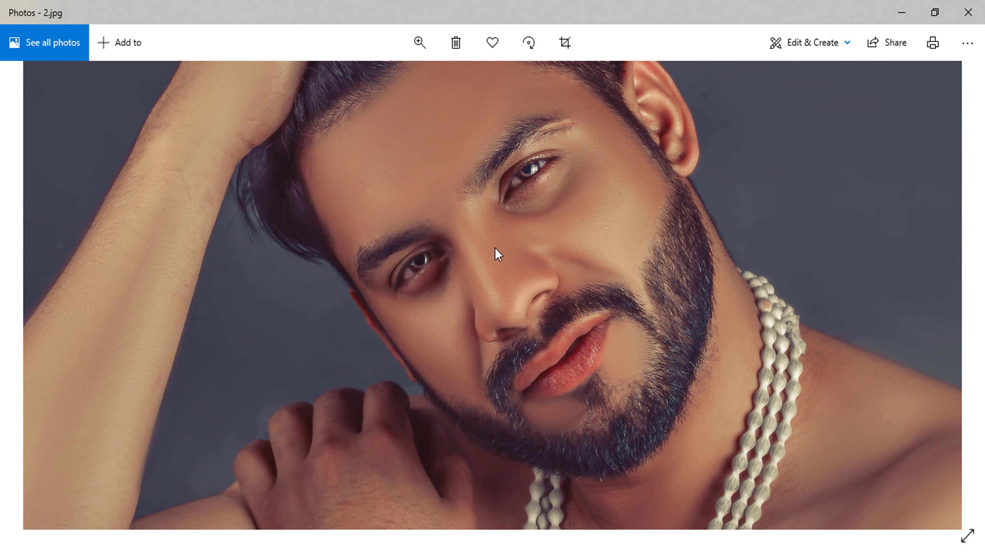
pyautogui.moveTo(422, 149); pyautogui.dragTo(464, 279)
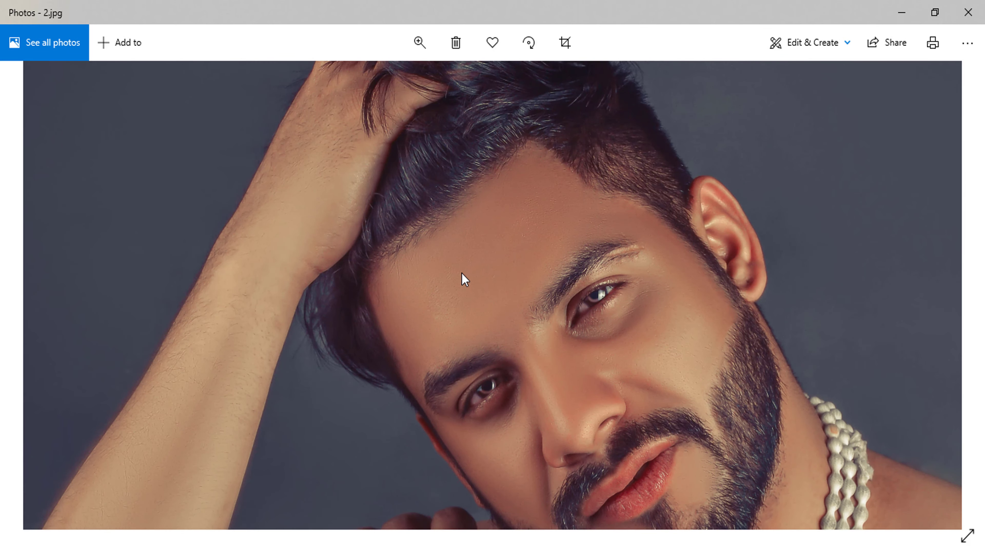
pyautogui.moveTo(505, 332); pyautogui.dragTo(445, 240)
pyautogui.moveTo(529, 375); pyautogui.dragTo(479, 275)
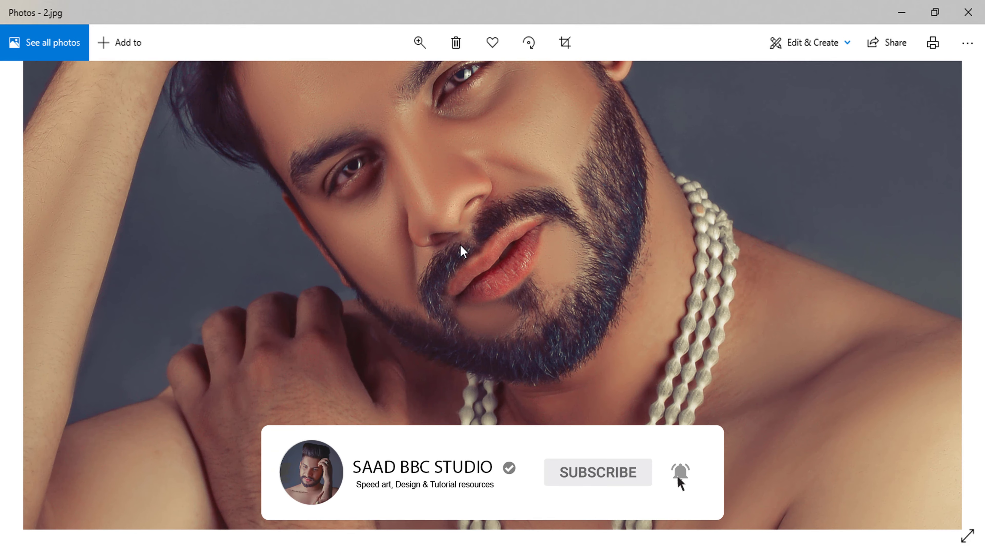
# Step: Inspect the chin and pearl necklace, zoom back out to fit, and close the viewer
pyautogui.moveTo(534, 358); pyautogui.dragTo(534, 233)
pyautogui.moveTo(546, 403)
pyautogui.mouseDown()
pyautogui.moveTo(548, 301)
pyautogui.moveTo(413, 504)
pyautogui.mouseUp()
pyautogui.moveTo(418, 260); pyautogui.dragTo(556, 388)
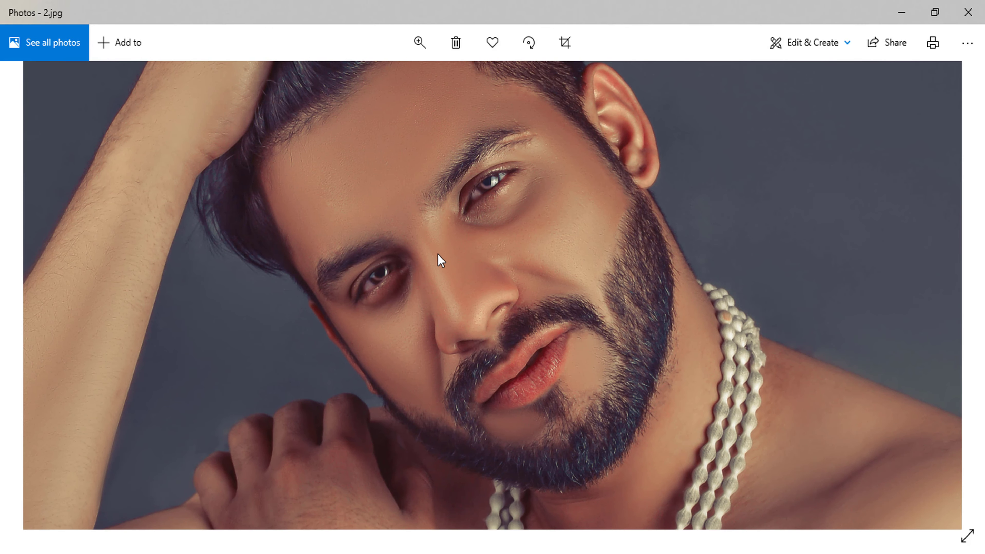
pyautogui.moveTo(441, 242); pyautogui.dragTo(462, 270)
pyautogui.click(431, 45)
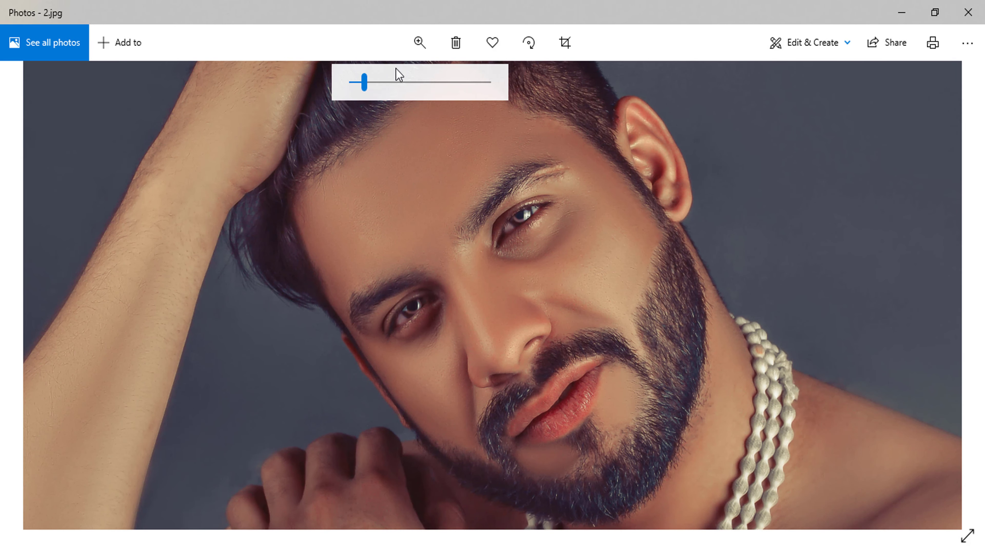
pyautogui.moveTo(362, 82); pyautogui.dragTo(348, 82)
pyautogui.click(506, 234)
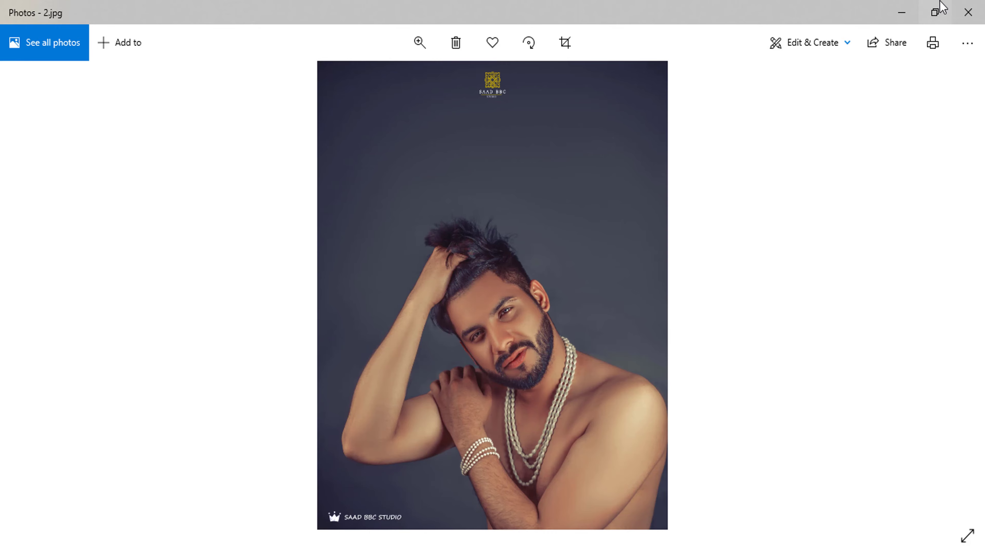
pyautogui.click(971, 12)
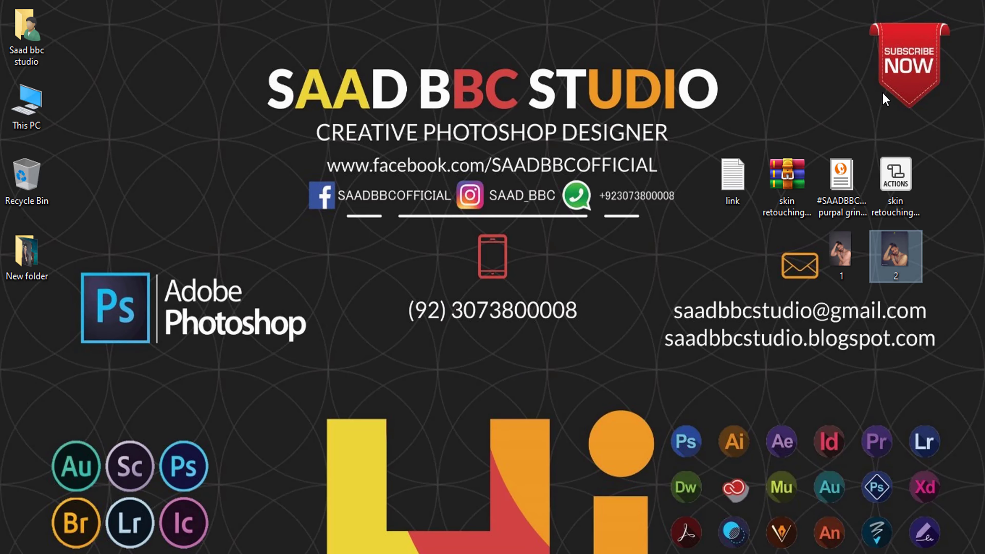
# Step: Select the skin retouching actions and purple preset files, then open the link text file in Notepad
pyautogui.click(893, 202)
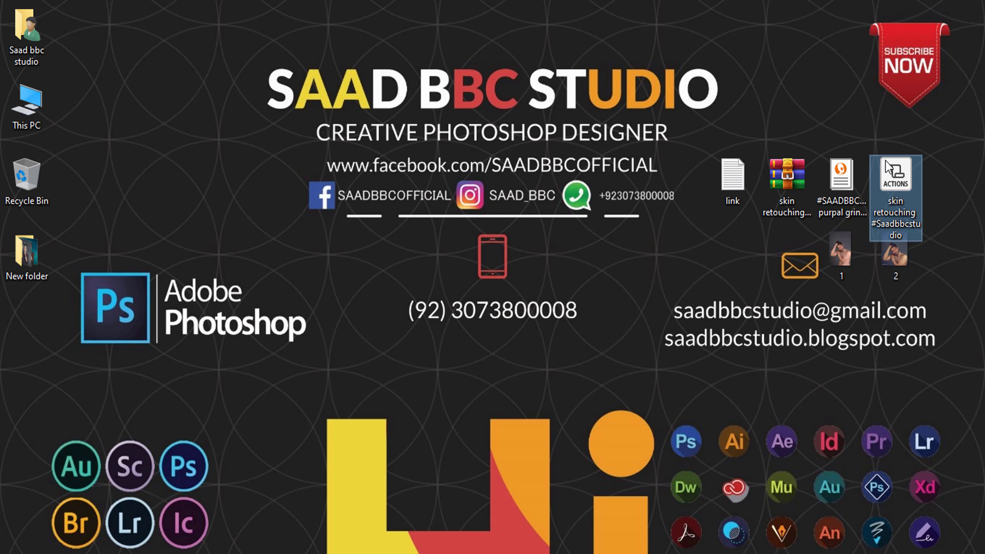
pyautogui.moveTo(886, 161)
pyautogui.mouseDown()
pyautogui.moveTo(698, 250)
pyautogui.moveTo(892, 182)
pyautogui.mouseUp()
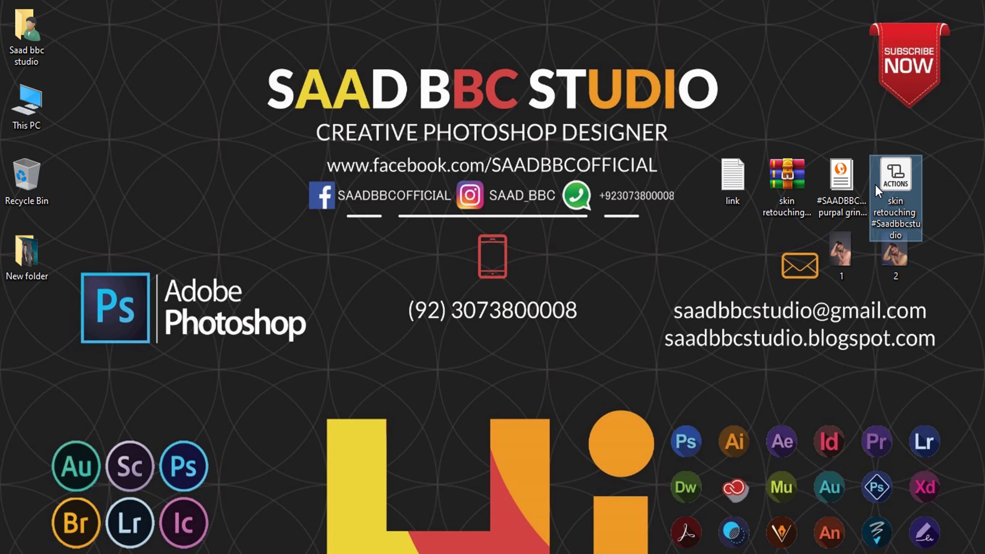
pyautogui.click(843, 201)
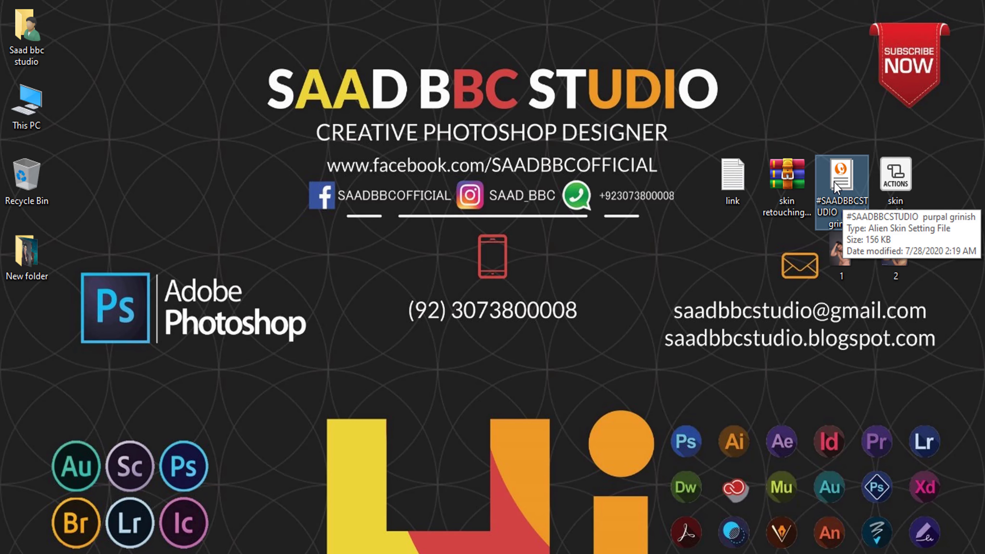
pyautogui.click(730, 192)
pyautogui.doubleClick(730, 192)
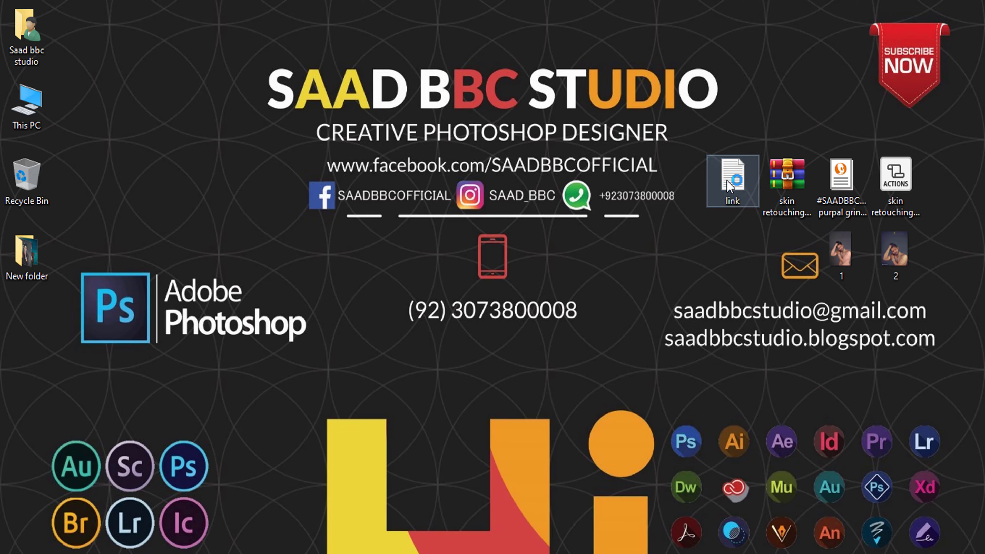
# Step: Select the Google Drive URL, close the link file, and select the skin retouching archive
pyautogui.moveTo(599, 134); pyautogui.dragTo(129, 126)
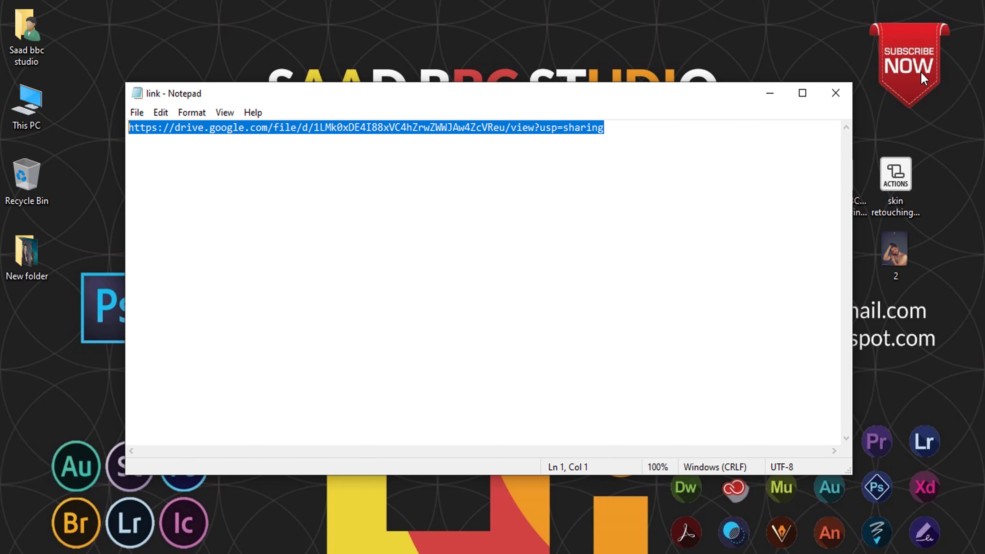
pyautogui.click(835, 93)
pyautogui.click(774, 191)
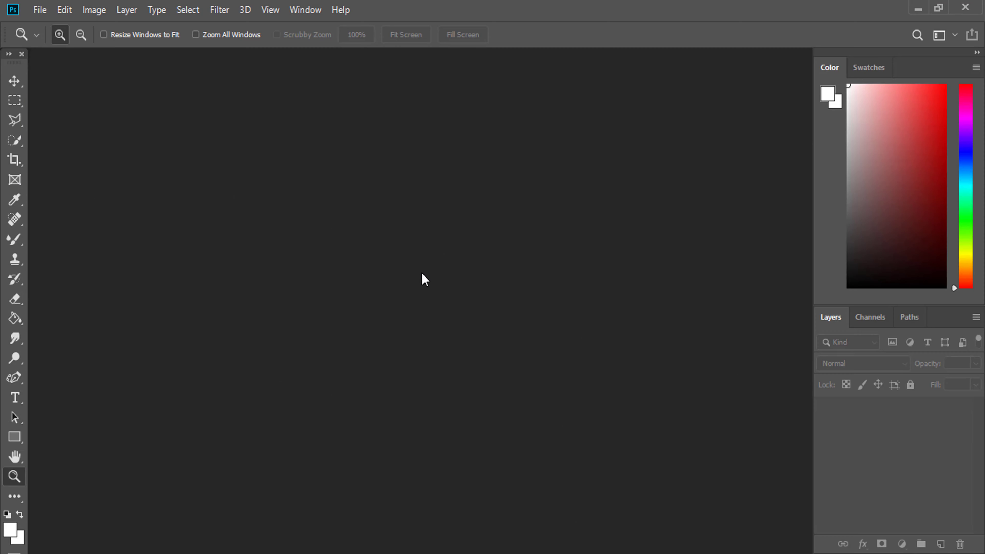
# Step: Open the original photo 1 in Photoshop, zoom in near the eye, and minimize Photoshop
pyautogui.doubleClick(416, 205)
pyautogui.doubleClick(361, 157)
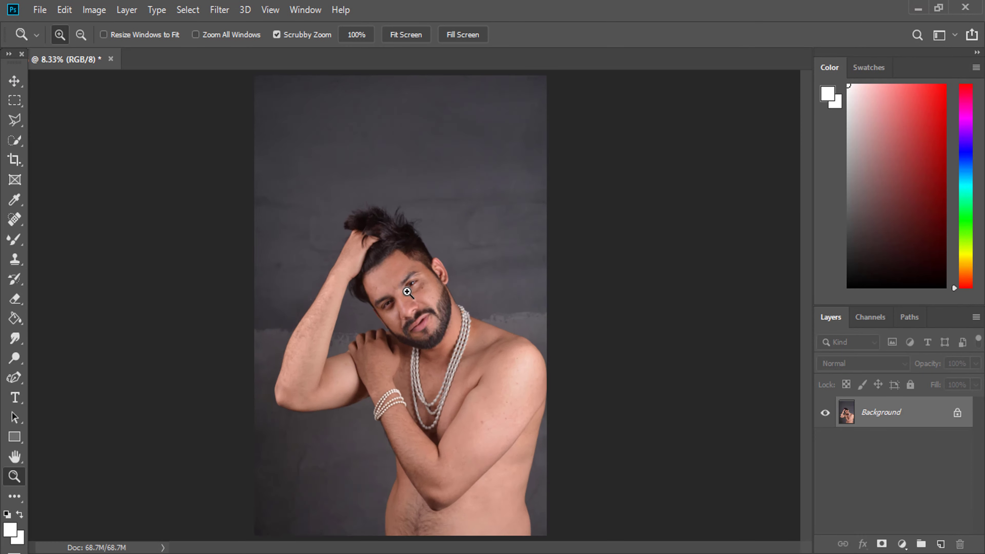
pyautogui.moveTo(427, 273); pyautogui.dragTo(430, 273)
pyautogui.click(920, 8)
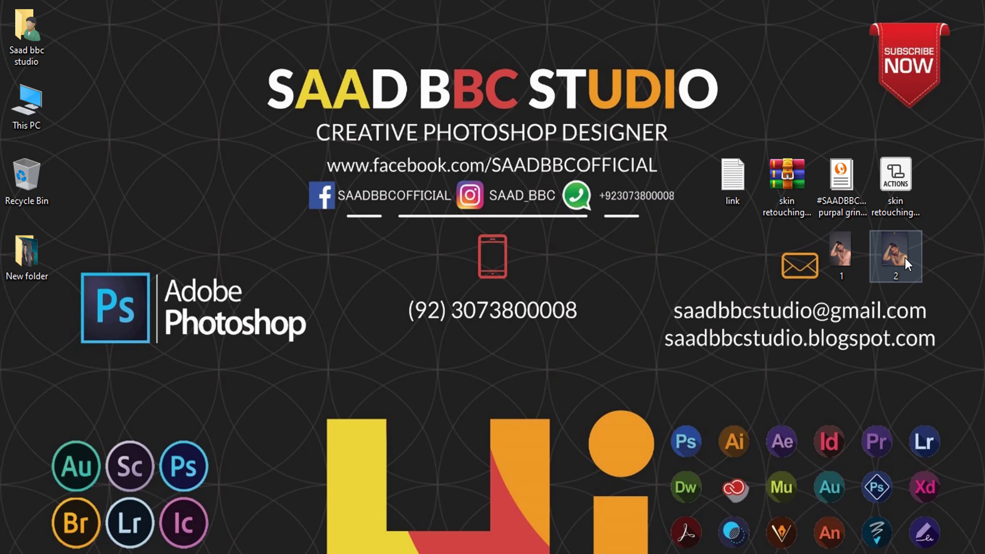
pyautogui.doubleClick(896, 257)
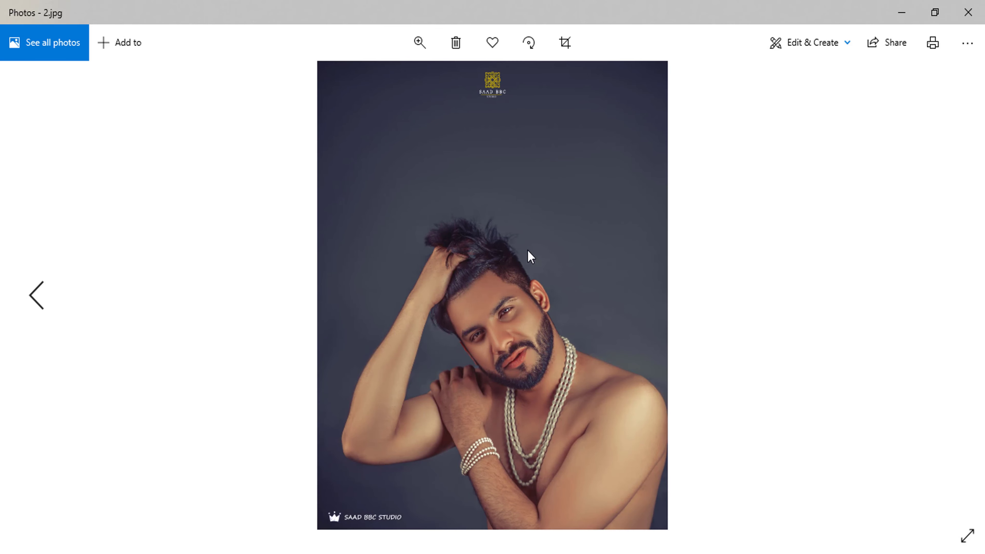
pyautogui.click(420, 43)
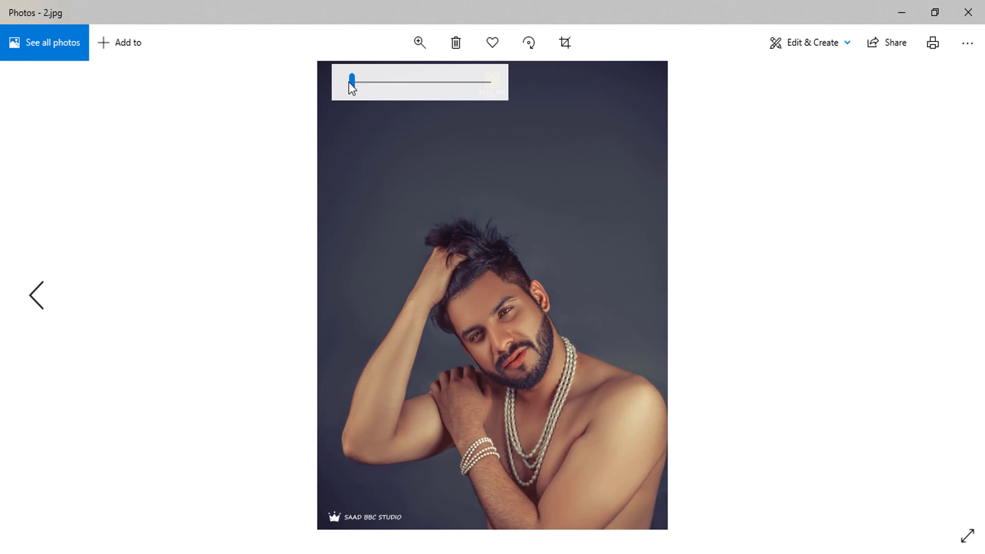
pyautogui.click(362, 86)
pyautogui.scroll(1, 483, 315)
pyautogui.scroll(1, 461, 226)
pyautogui.scroll(1, 458, 204)
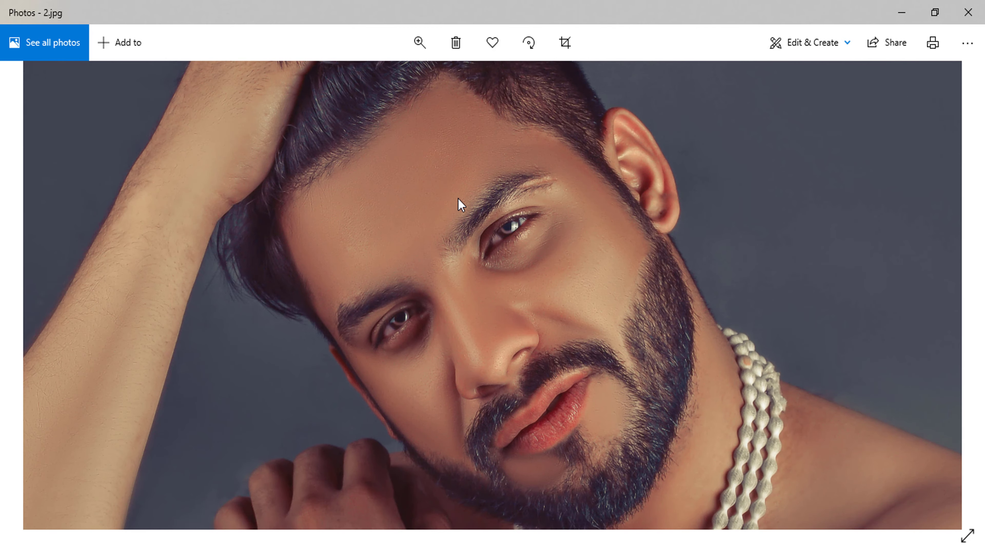
pyautogui.click(418, 41)
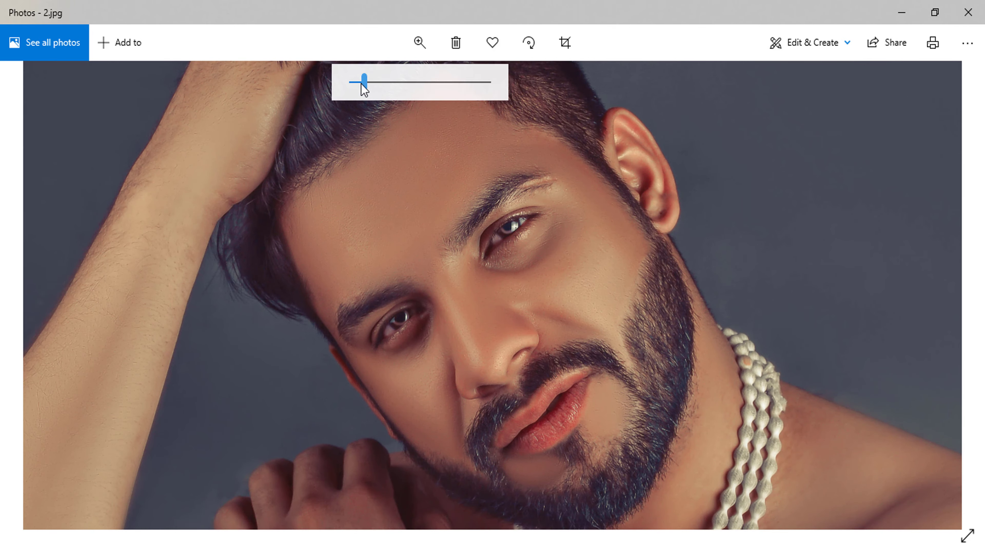
pyautogui.moveTo(362, 86)
pyautogui.mouseDown()
pyautogui.moveTo(389, 92)
pyautogui.moveTo(406, 154)
pyautogui.mouseUp()
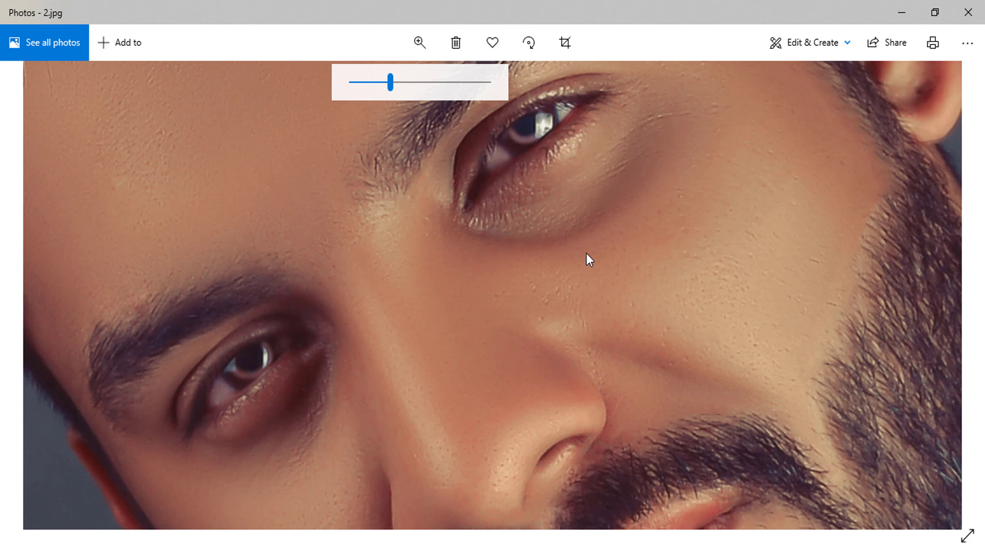
pyautogui.moveTo(587, 259); pyautogui.dragTo(635, 95)
pyautogui.moveTo(636, 297); pyautogui.dragTo(514, 191)
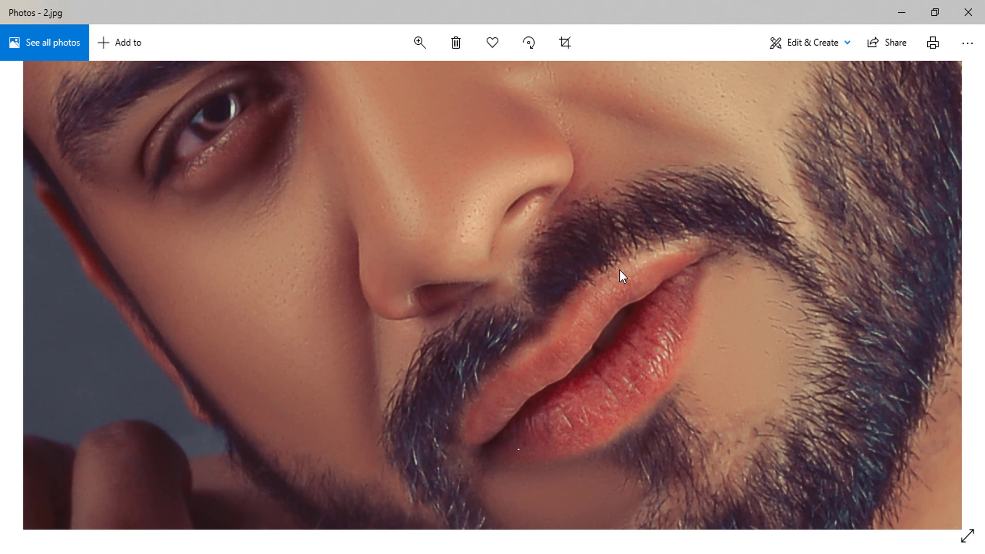
pyautogui.moveTo(622, 276)
pyautogui.mouseDown()
pyautogui.moveTo(433, 191)
pyautogui.moveTo(702, 459)
pyautogui.mouseUp()
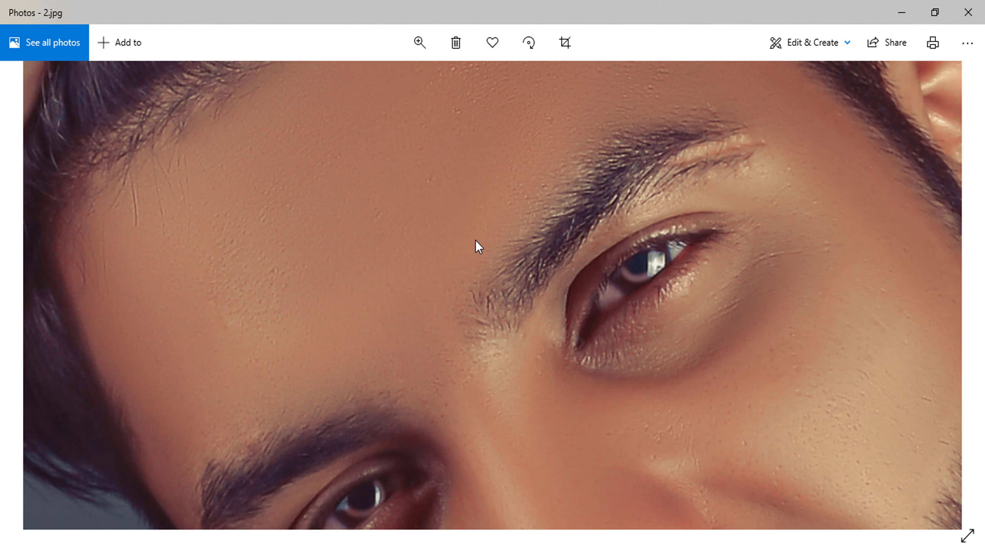
pyautogui.moveTo(478, 245); pyautogui.dragTo(552, 344)
pyautogui.click(420, 42)
pyautogui.moveTo(389, 82); pyautogui.dragTo(352, 82)
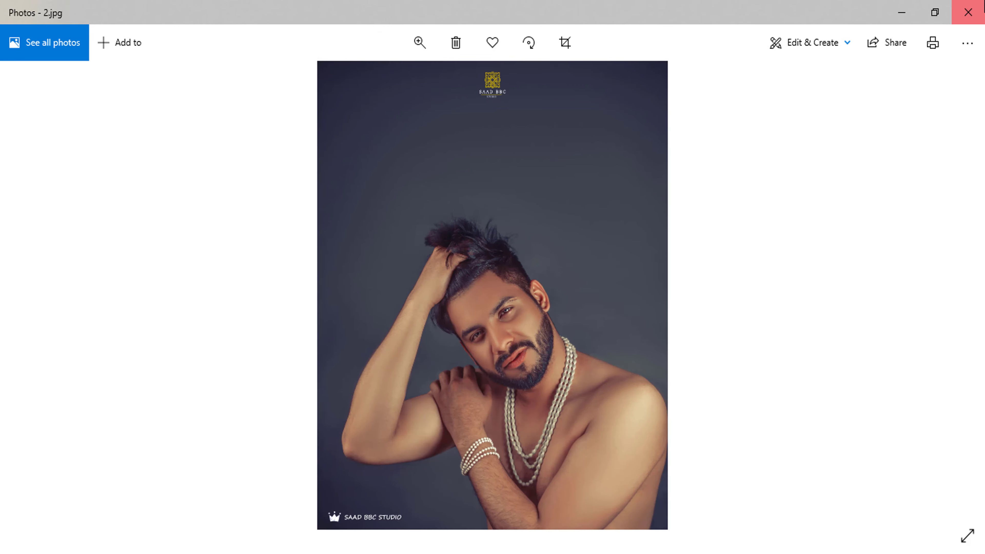
pyautogui.click(982, 8)
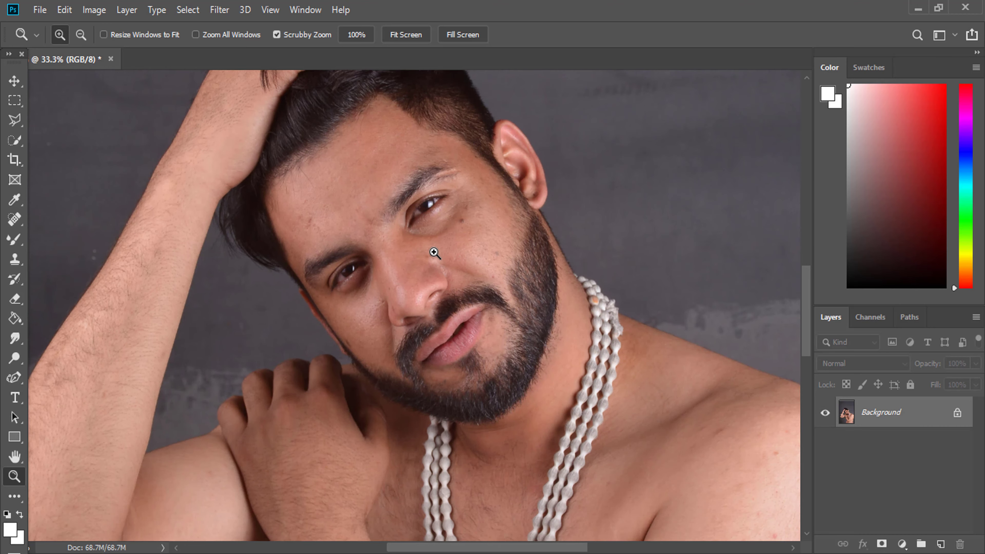
# Step: Zoom in and heal forehead, eye, cheek and temple spots with a size-45 Spot Healing Brush
pyautogui.click(433, 254)
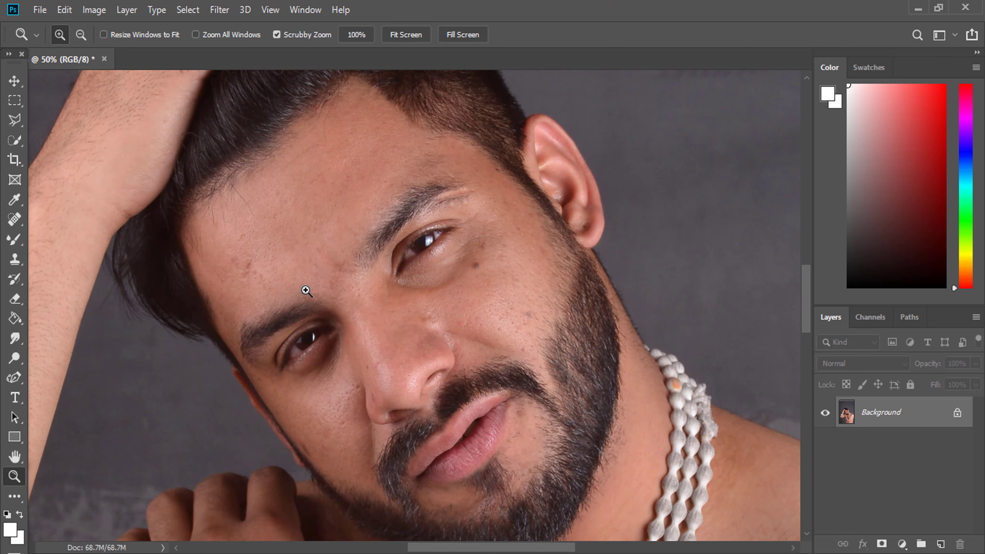
pyautogui.click(298, 284)
pyautogui.click(15, 219)
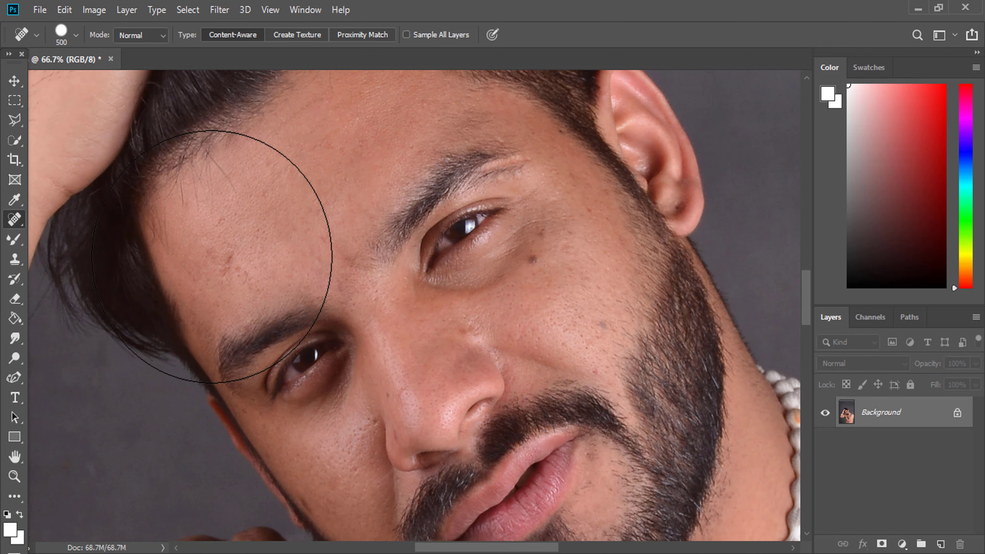
pyautogui.press('[')
pyautogui.press('[')
pyautogui.press('[')
pyautogui.press('[')
pyautogui.press('[')
pyautogui.press('[')
pyautogui.press('[')
pyautogui.press('[')
pyautogui.press('[')
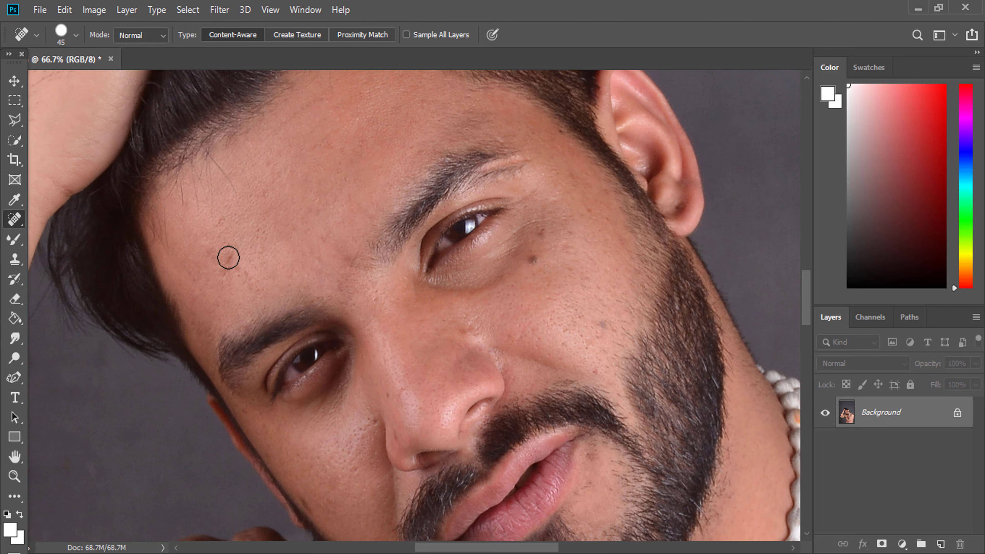
pyautogui.press('[')
pyautogui.click(213, 252)
pyautogui.click(248, 276)
pyautogui.click(532, 259)
pyautogui.click(541, 230)
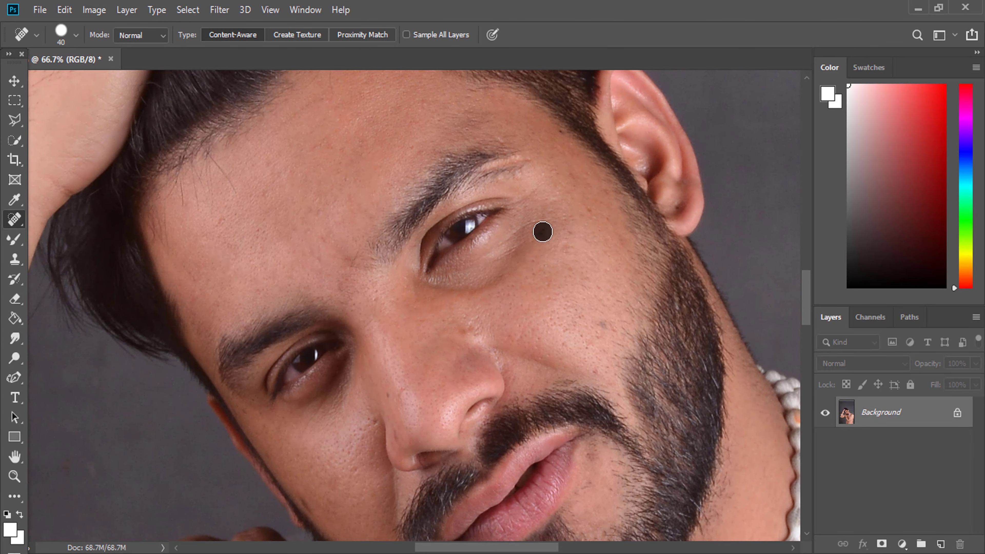
pyautogui.click(598, 323)
pyautogui.click(589, 370)
pyautogui.scroll(2, 597, 183)
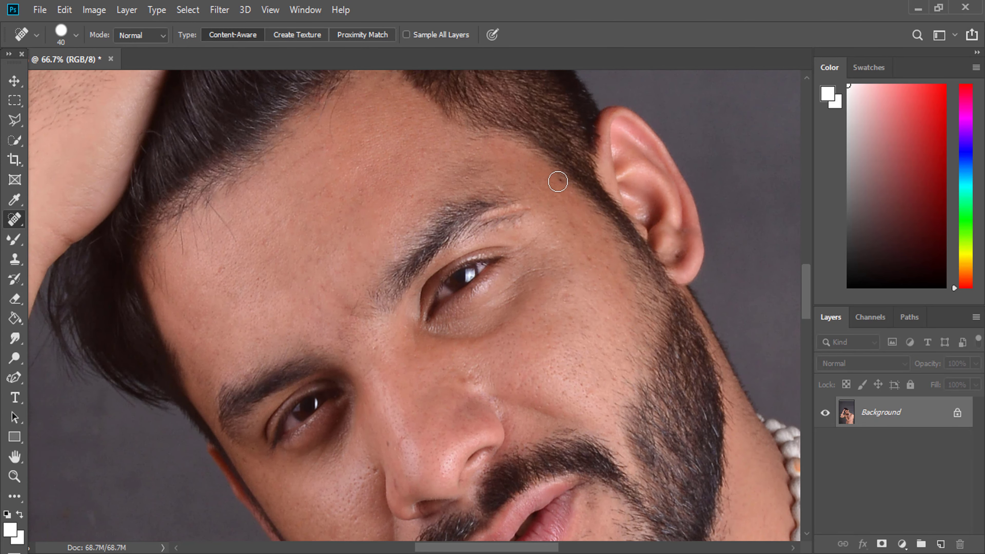
pyautogui.click(559, 182)
# Step: Heal the skin from the ear down the jawline and the beard edge near the ear
pyautogui.press(']')
pyautogui.moveTo(601, 225)
pyautogui.mouseDown()
pyautogui.moveTo(623, 397)
pyautogui.moveTo(617, 314)
pyautogui.moveTo(622, 330)
pyautogui.mouseUp()
pyautogui.press(']')
pyautogui.moveTo(628, 389)
pyautogui.mouseDown()
pyautogui.moveTo(642, 272)
pyautogui.moveTo(631, 360)
pyautogui.mouseUp()
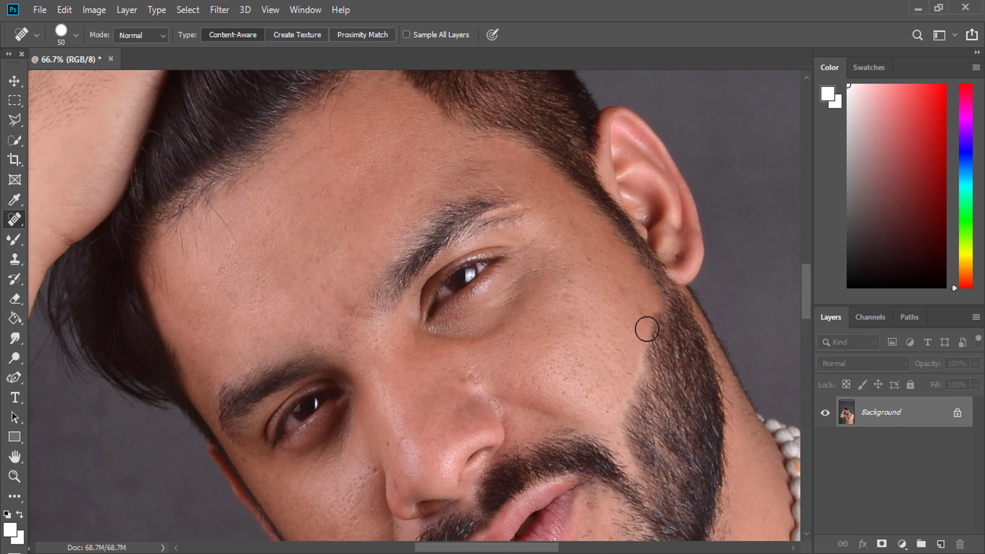
pyautogui.press('[')
pyautogui.moveTo(655, 296); pyautogui.dragTo(639, 326)
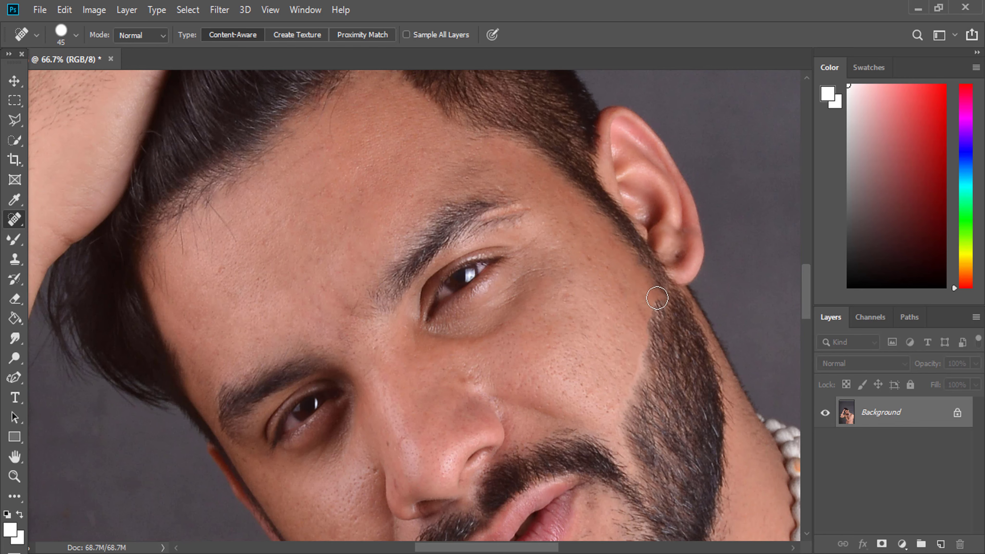
pyautogui.moveTo(658, 292); pyautogui.dragTo(645, 334)
pyautogui.press('[')
pyautogui.scroll(-2, 650, 302)
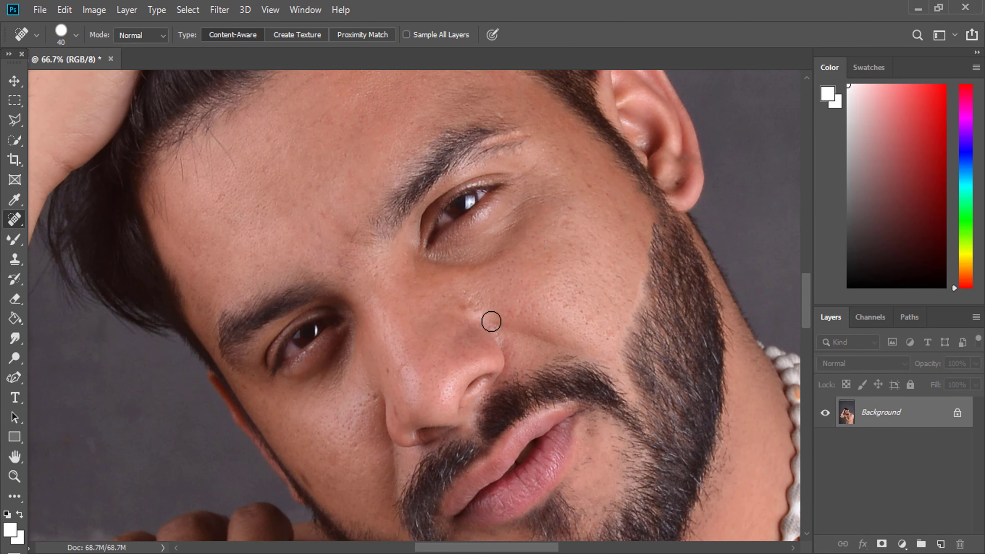
# Step: Undo a stray Pen path point, return to the Spot Healing Brush, and bring the lips into view
pyautogui.press('p')
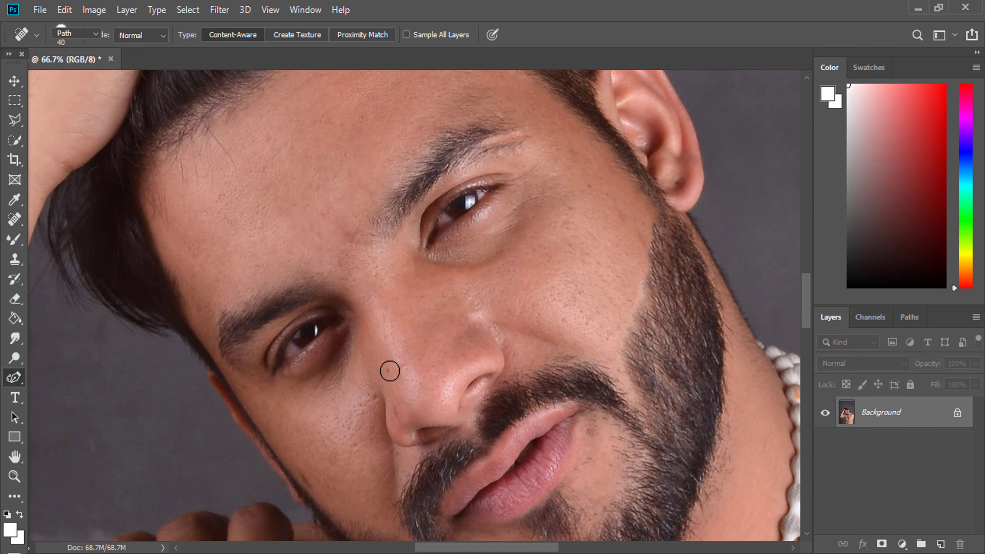
pyautogui.click(390, 372)
pyautogui.hotkey('ctrl', 'z')
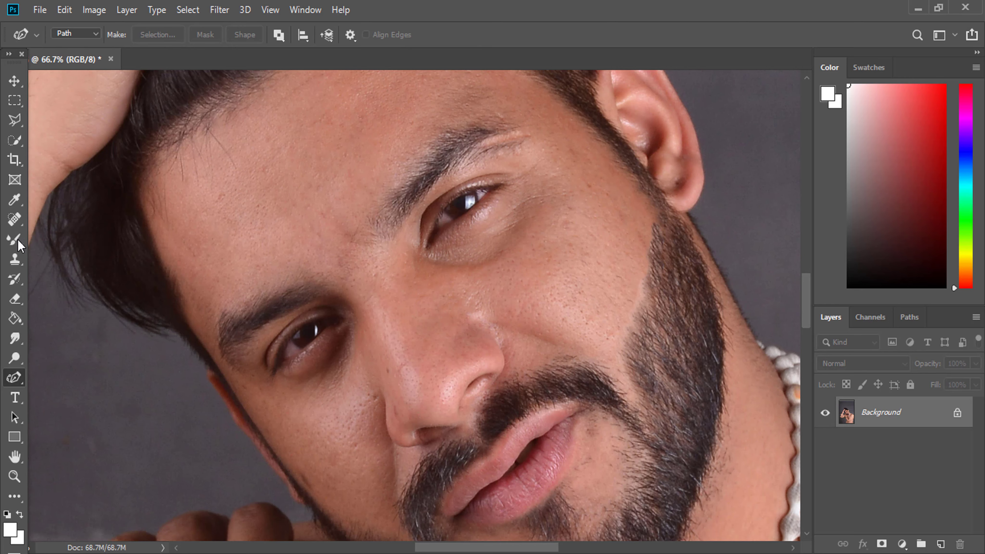
pyautogui.click(14, 220)
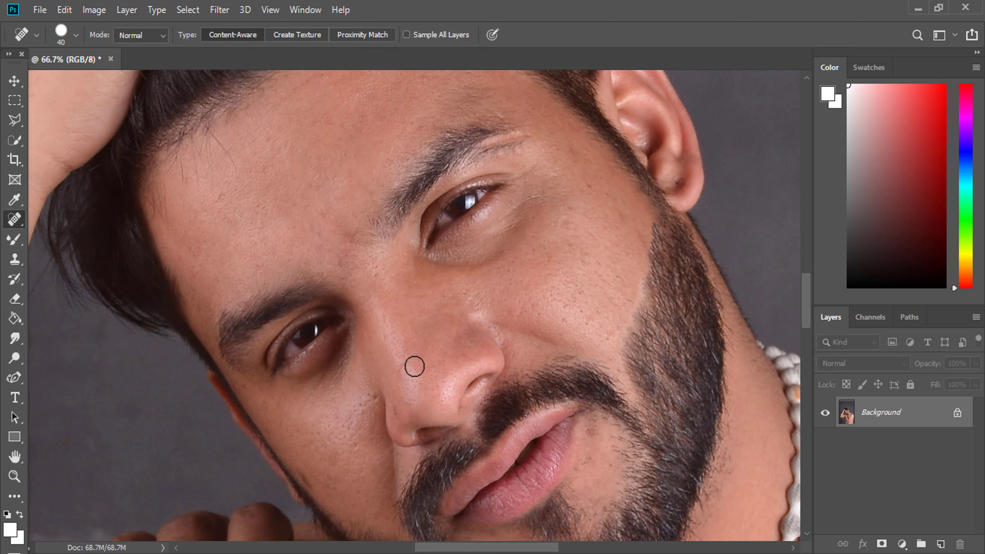
pyautogui.press(']')
pyautogui.scroll(-3, 325, 409)
pyautogui.moveTo(634, 398)
pyautogui.mouseDown()
pyautogui.moveTo(537, 329)
pyautogui.moveTo(515, 330)
pyautogui.mouseUp()
# Step: Heal the lip corner spot, a chin patch and forehead stray hairs, then zoom out
pyautogui.click(497, 276)
pyautogui.press(']')
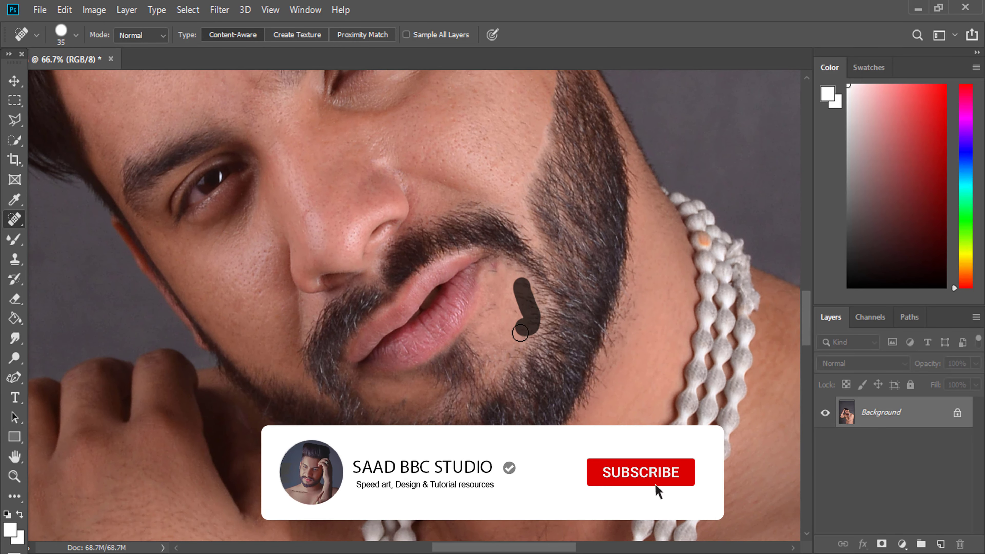
pyautogui.press(']')
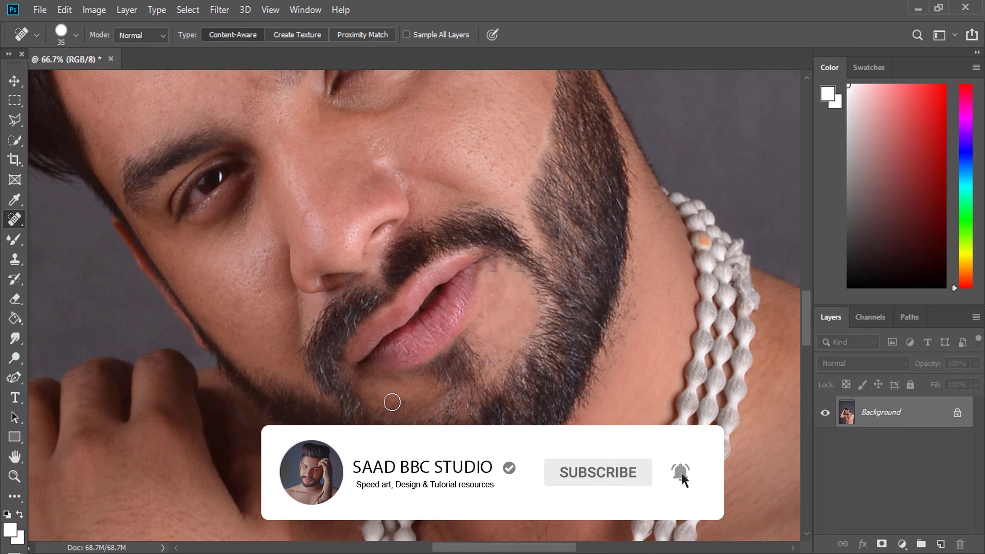
pyautogui.moveTo(403, 404); pyautogui.dragTo(393, 410)
pyautogui.scroll(5, 401, 151)
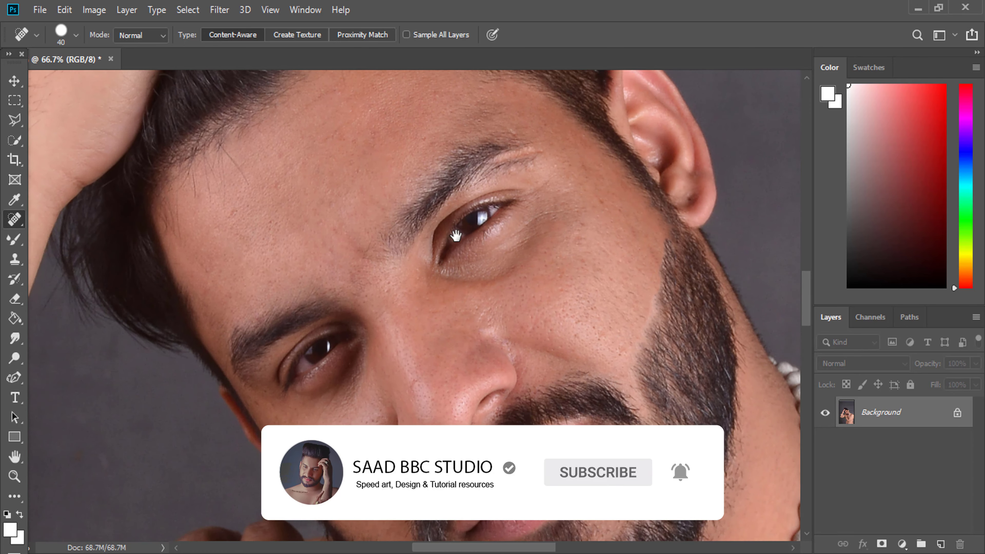
pyautogui.moveTo(401, 151); pyautogui.dragTo(431, 257)
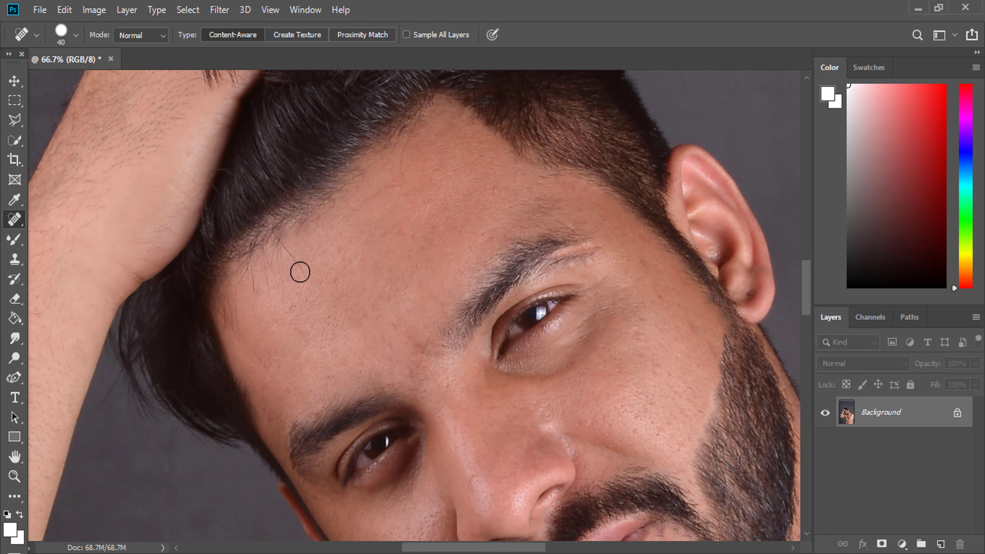
pyautogui.moveTo(300, 272)
pyautogui.mouseDown()
pyautogui.moveTo(270, 270)
pyautogui.moveTo(263, 259)
pyautogui.mouseUp()
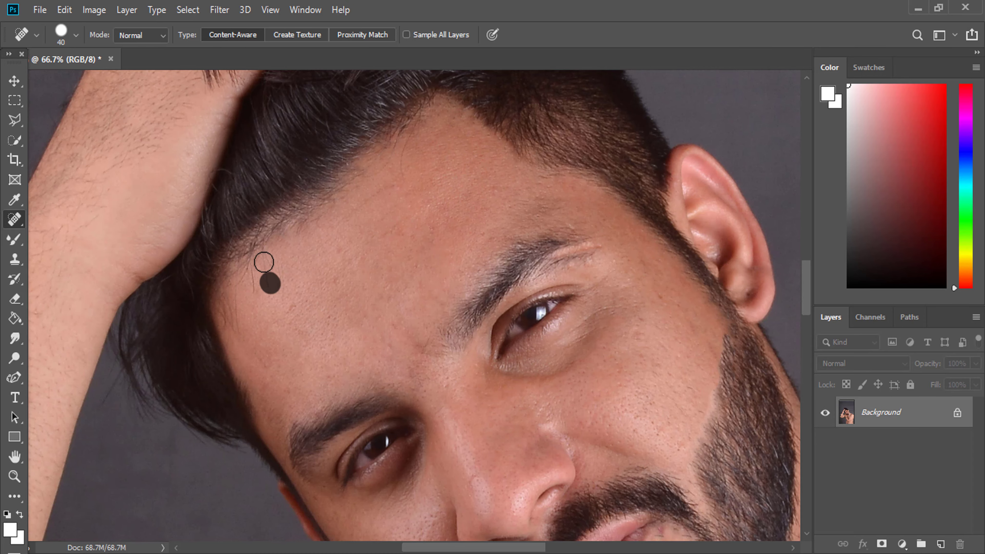
pyautogui.click(15, 476)
pyautogui.moveTo(456, 325); pyautogui.dragTo(374, 260)
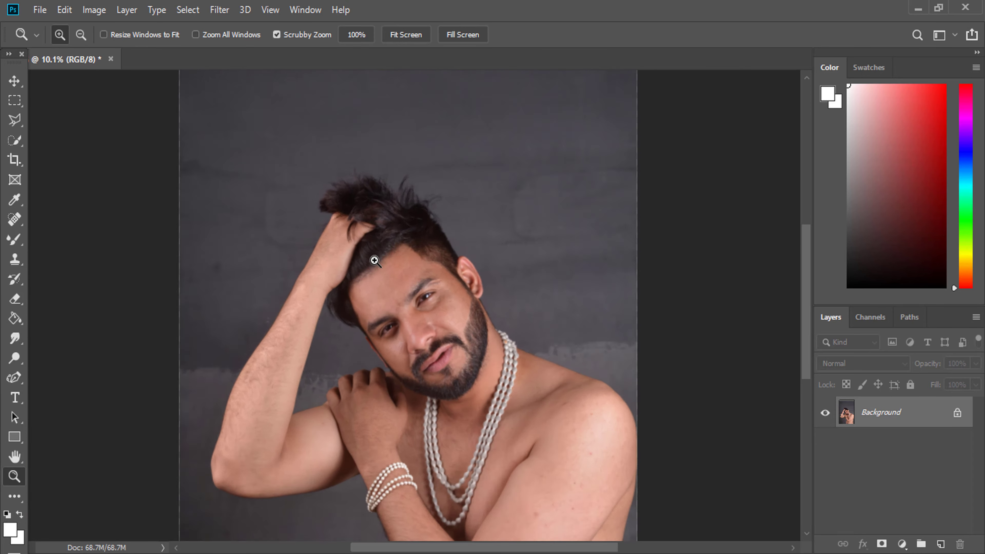
# Step: Crop photo 1 to a rectangular marquee drawn around the man, then zoom the face to 25%
pyautogui.scroll(5, 417, 310)
pyautogui.press('m')
pyautogui.moveTo(169, 175)
pyautogui.mouseDown()
pyautogui.moveTo(668, 413)
pyautogui.moveTo(710, 518)
pyautogui.mouseUp()
pyautogui.click(93, 10)
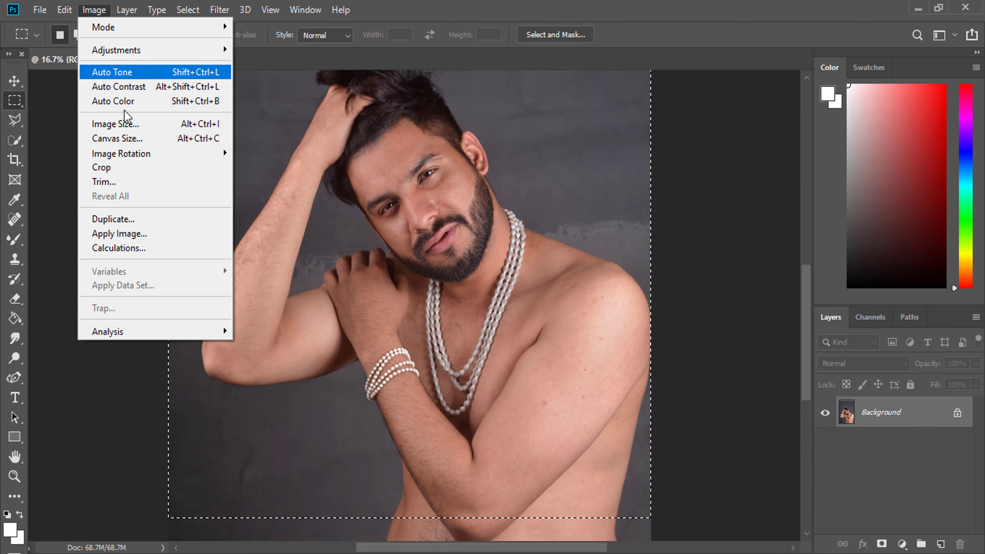
pyautogui.click(102, 167)
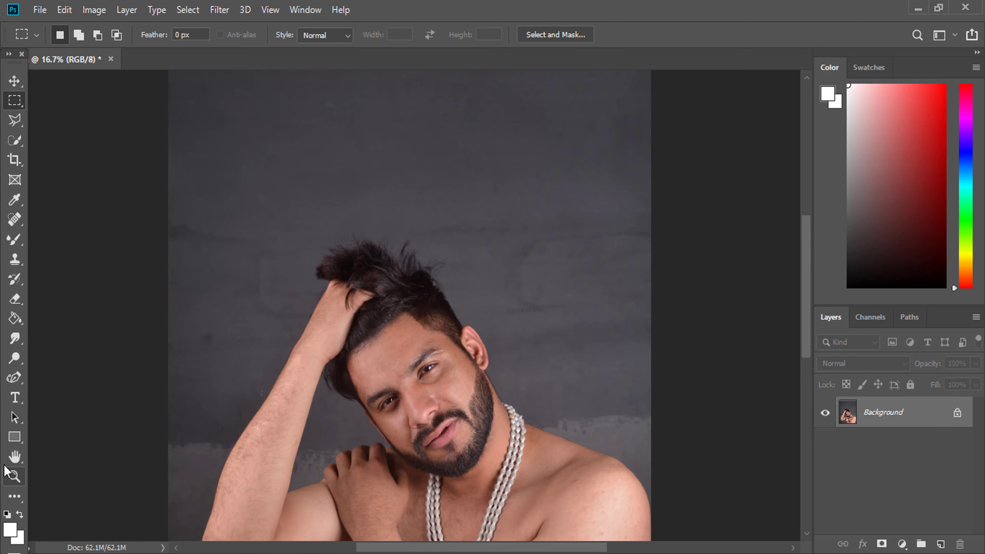
pyautogui.click(15, 476)
pyautogui.click(419, 378)
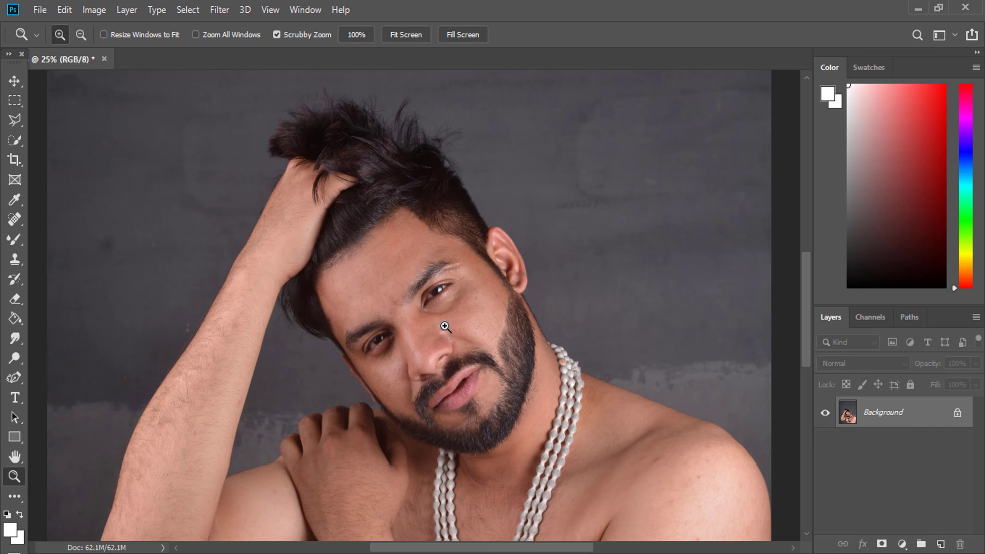
# Step: Show the Actions panel, drag the skin retouching set to the trash, and reopen the panel
pyautogui.click(305, 10)
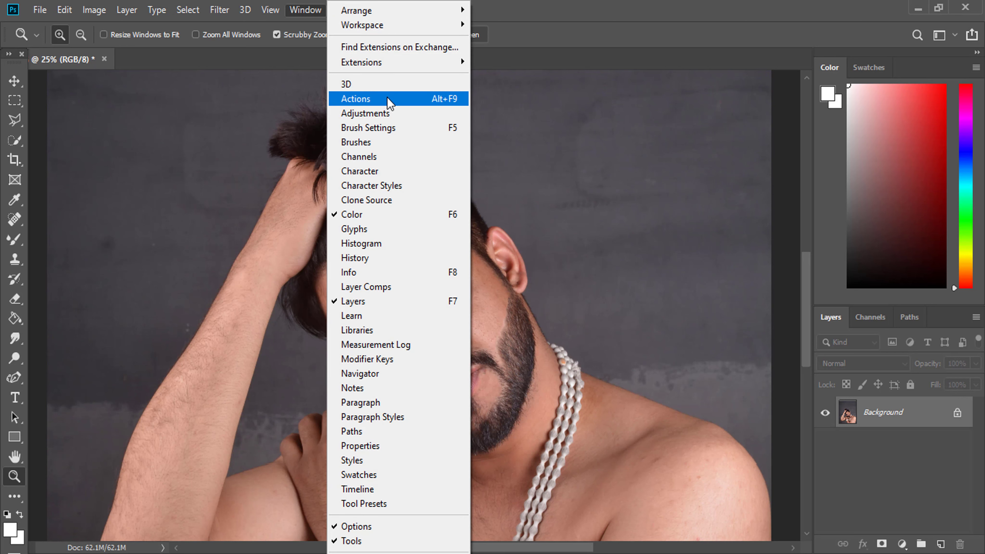
pyautogui.click(387, 98)
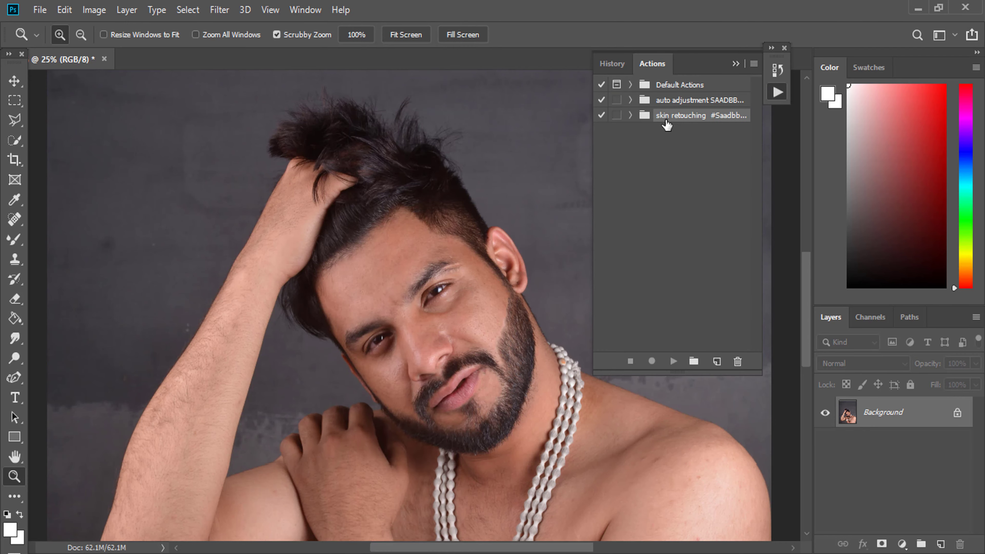
pyautogui.moveTo(679, 118); pyautogui.dragTo(738, 360)
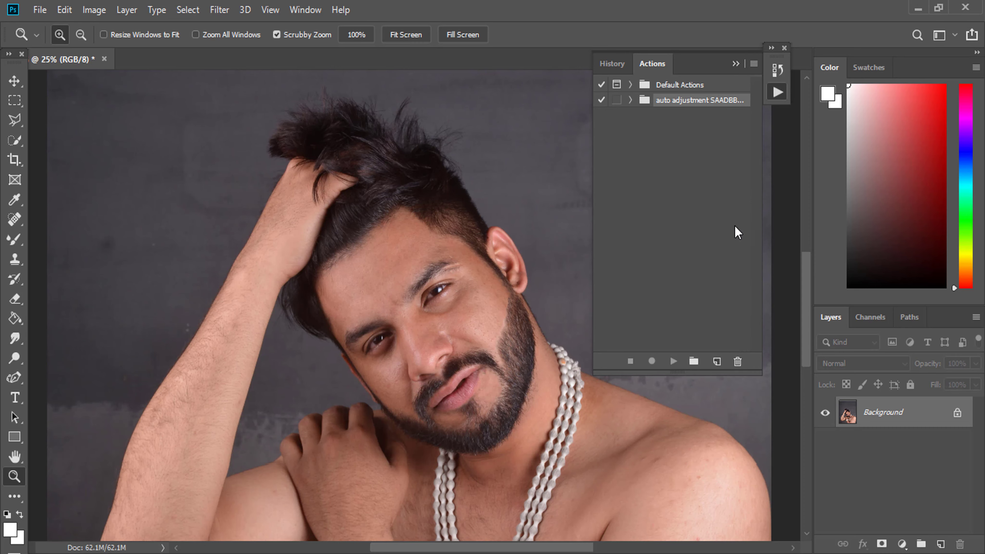
pyautogui.click(784, 49)
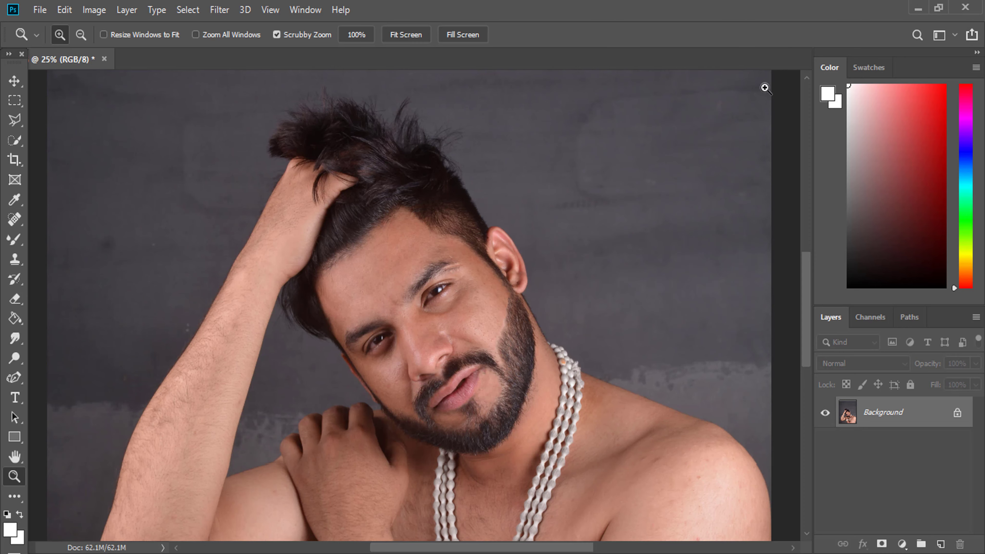
pyautogui.click(318, 11)
pyautogui.click(375, 97)
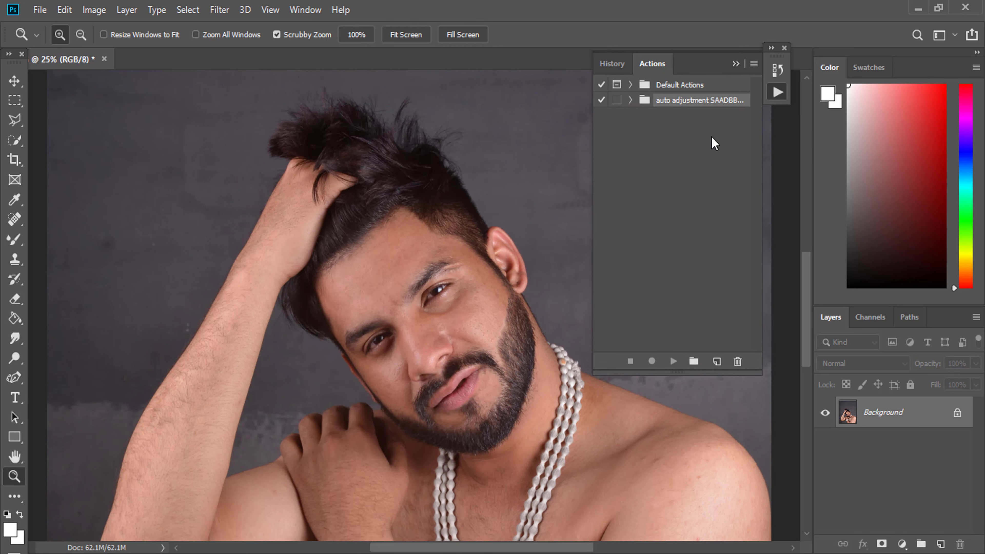
# Step: Load the skin retouching ATN file via Load Actions and play its action on photo 1
pyautogui.click(753, 64)
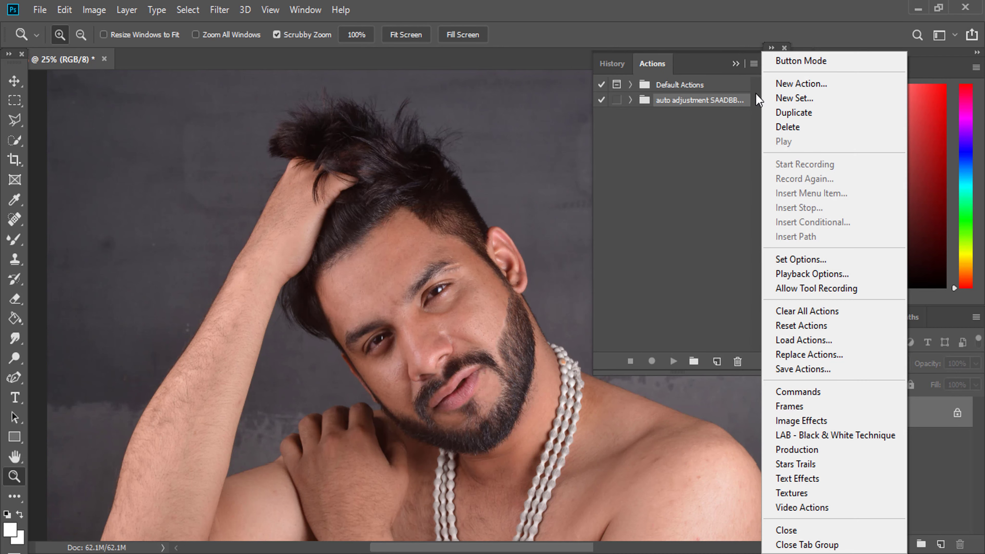
pyautogui.click(803, 339)
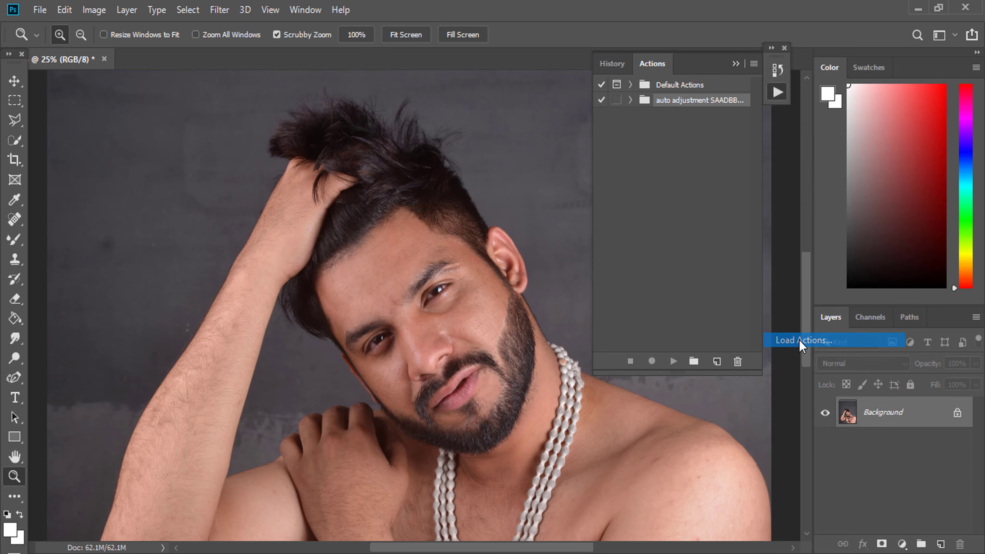
pyautogui.moveTo(62, 277)
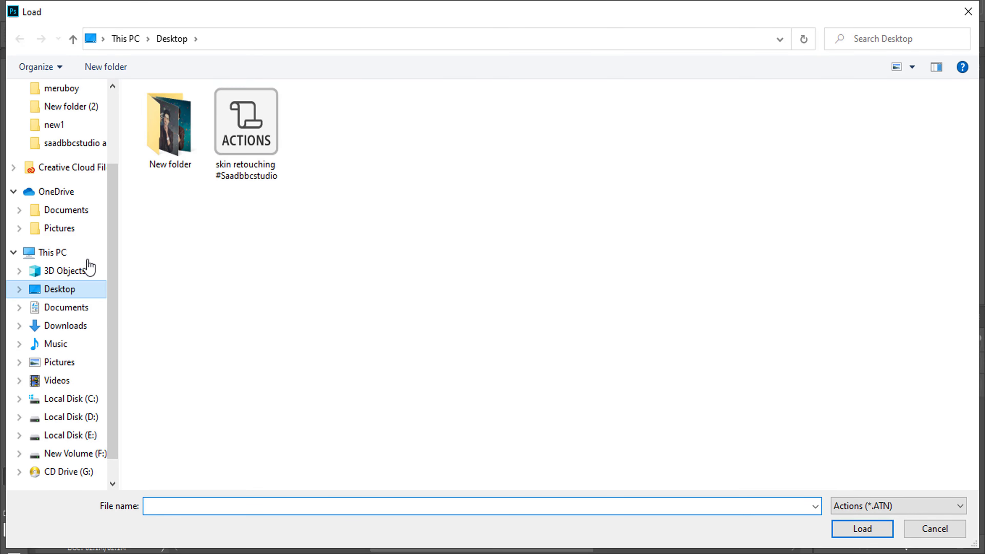
pyautogui.doubleClick(258, 136)
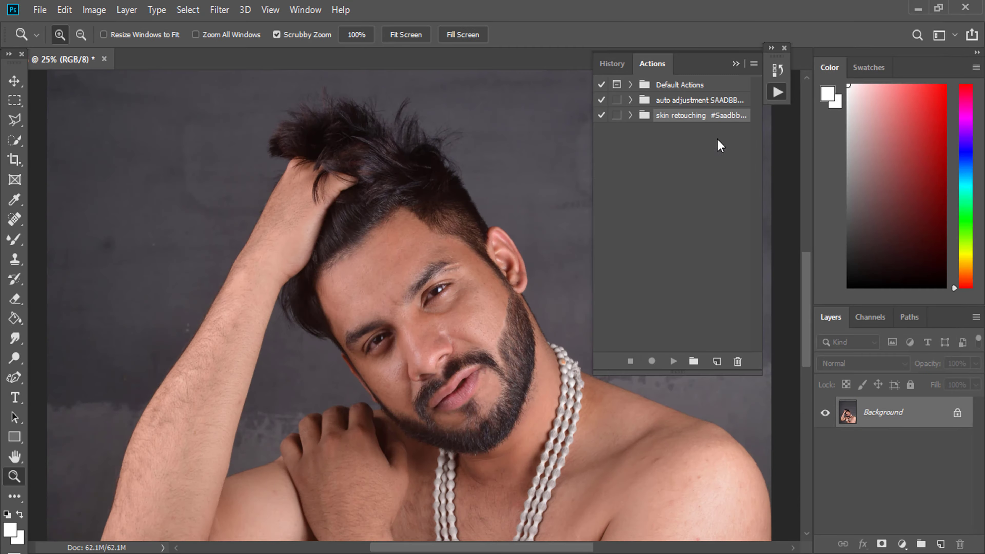
pyautogui.click(630, 116)
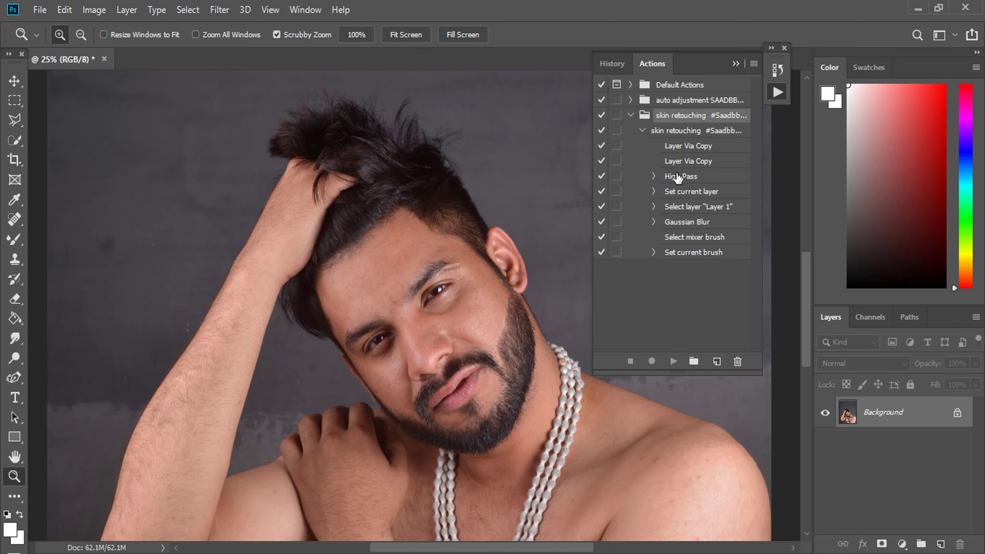
pyautogui.click(658, 132)
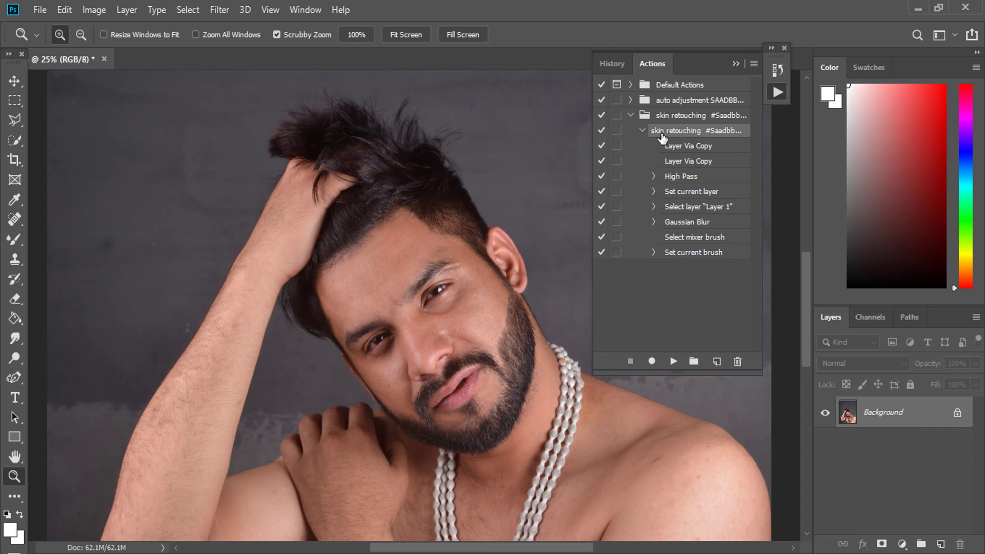
pyautogui.click(671, 361)
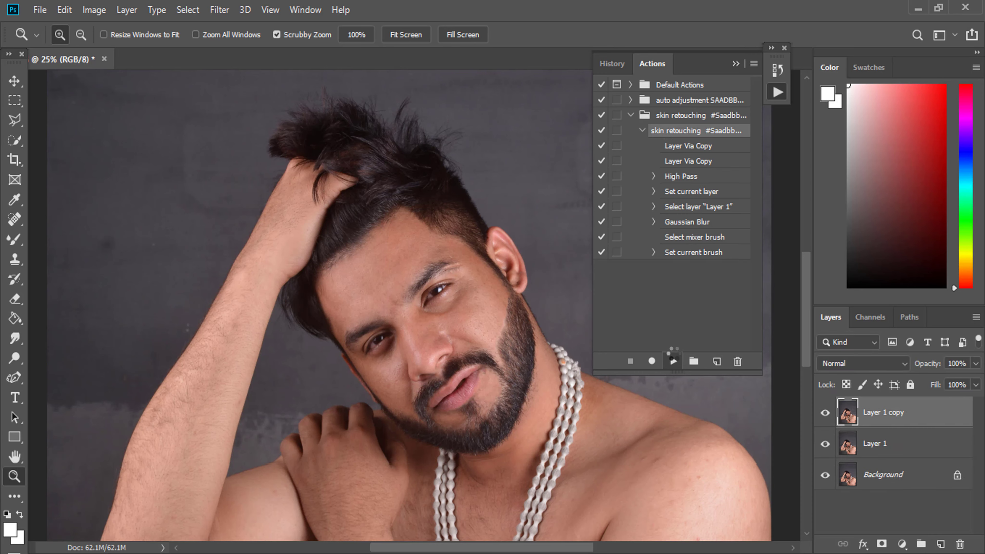
# Step: Zoom to 50% and smooth the forehead skin with a Mixer Brush enlarged to about 175
pyautogui.click(734, 66)
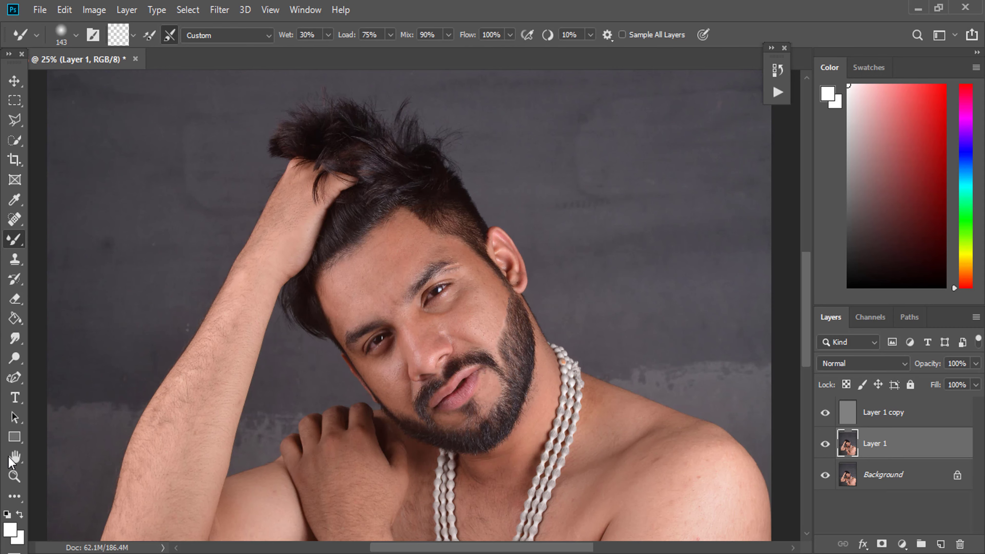
pyautogui.click(14, 476)
pyautogui.click(365, 297)
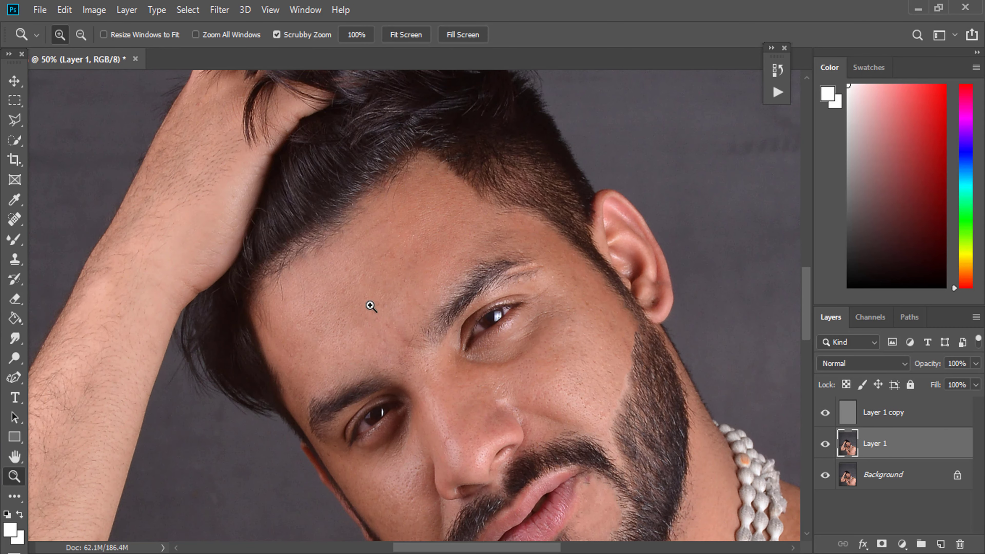
pyautogui.click(14, 238)
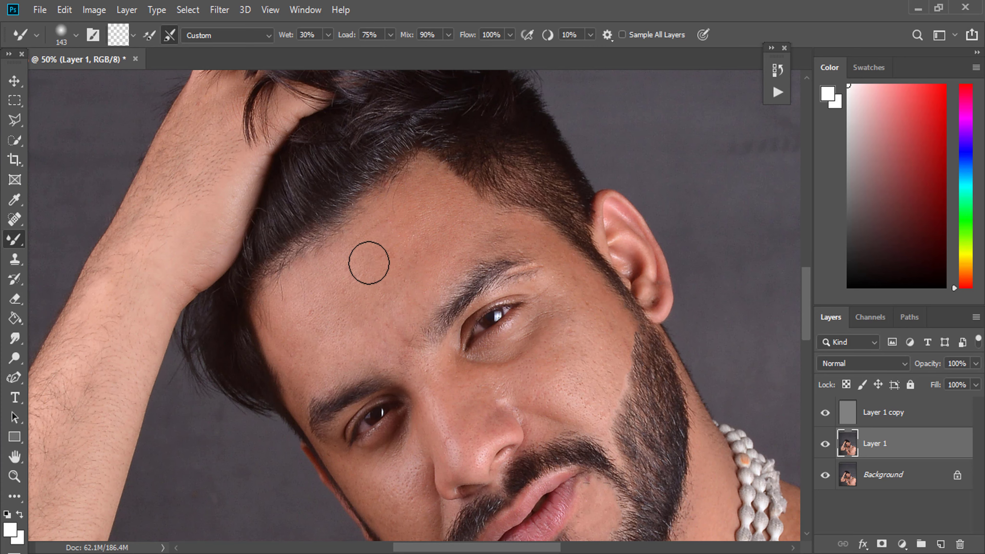
pyautogui.press(']')
pyautogui.press(']')
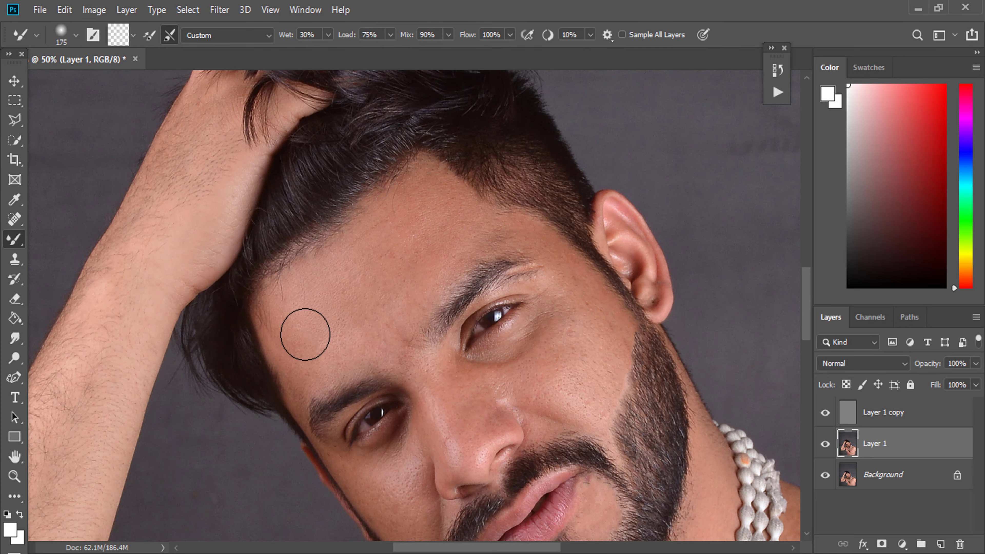
pyautogui.press(']')
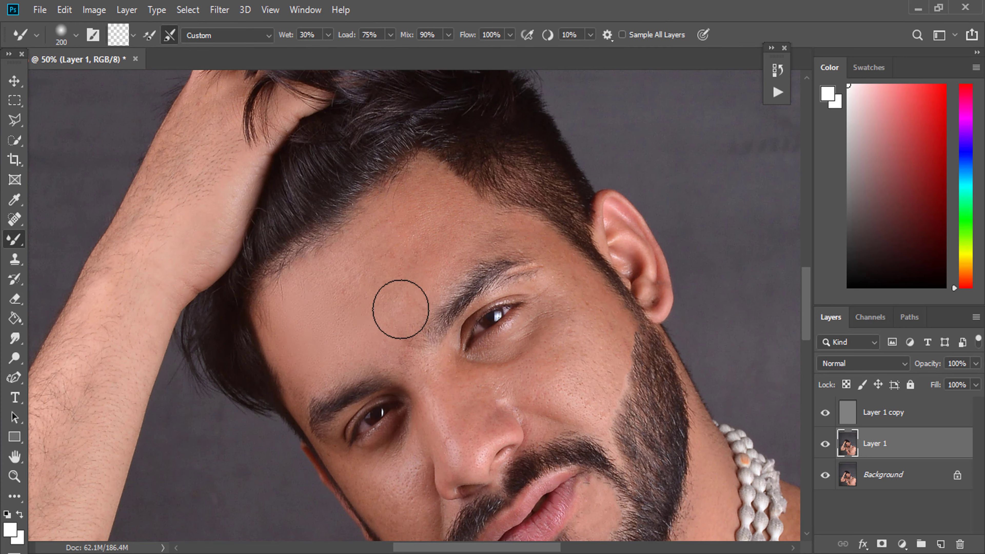
pyautogui.moveTo(400, 309); pyautogui.dragTo(409, 265)
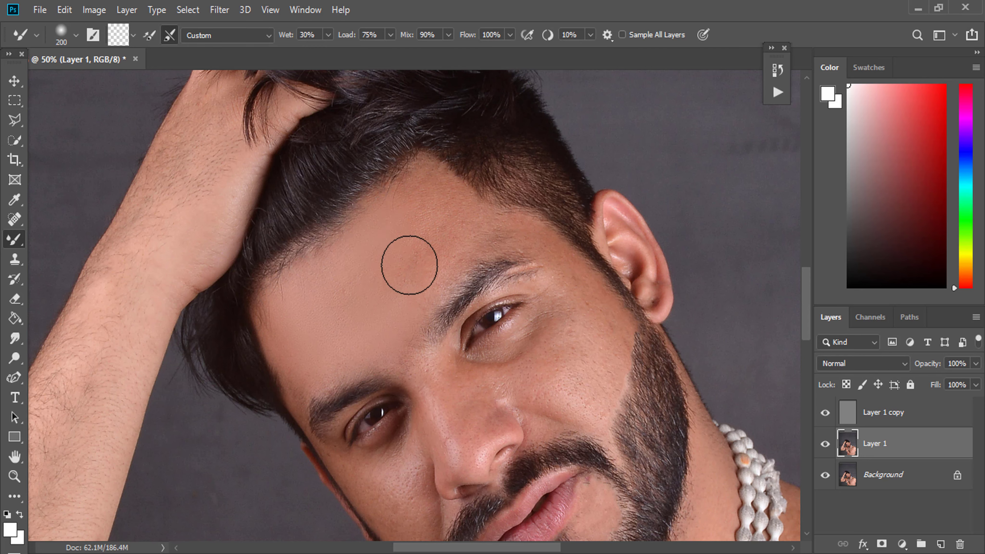
pyautogui.moveTo(409, 265)
pyautogui.mouseDown()
pyautogui.moveTo(426, 209)
pyautogui.moveTo(482, 236)
pyautogui.moveTo(415, 292)
pyautogui.moveTo(400, 336)
pyautogui.moveTo(362, 354)
pyautogui.mouseUp()
# Step: Resize the Mixer Brush to about 150 and blend the temple and upper cheek skin
pyautogui.press('[')
pyautogui.press('[')
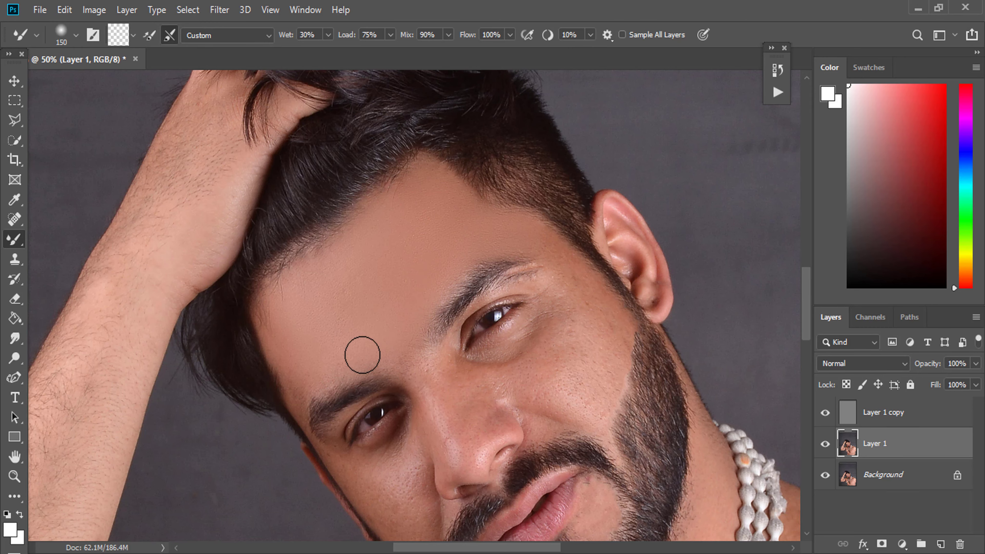
pyautogui.scroll(-2, 334, 315)
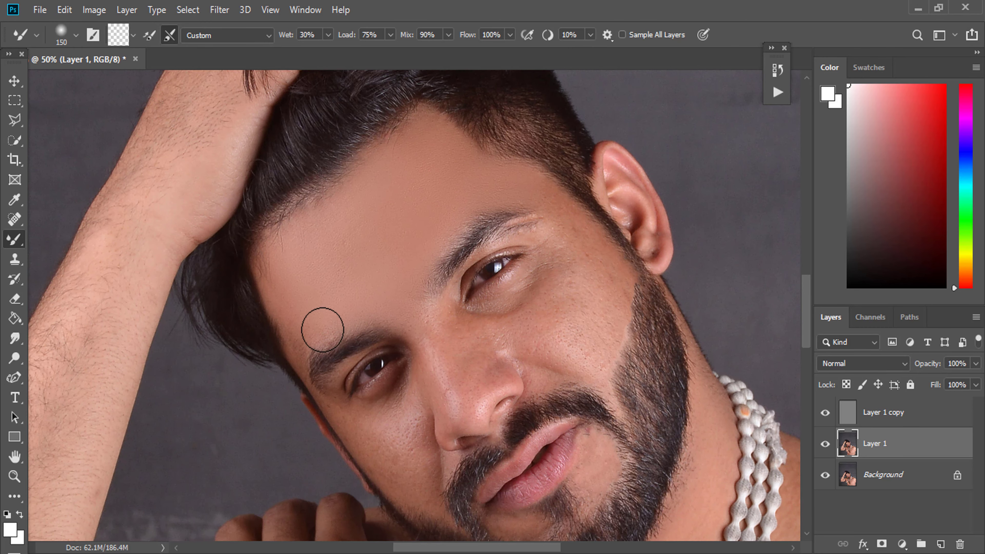
pyautogui.press('[')
pyautogui.press('[')
pyautogui.press('[')
pyautogui.scroll(-2, 310, 322)
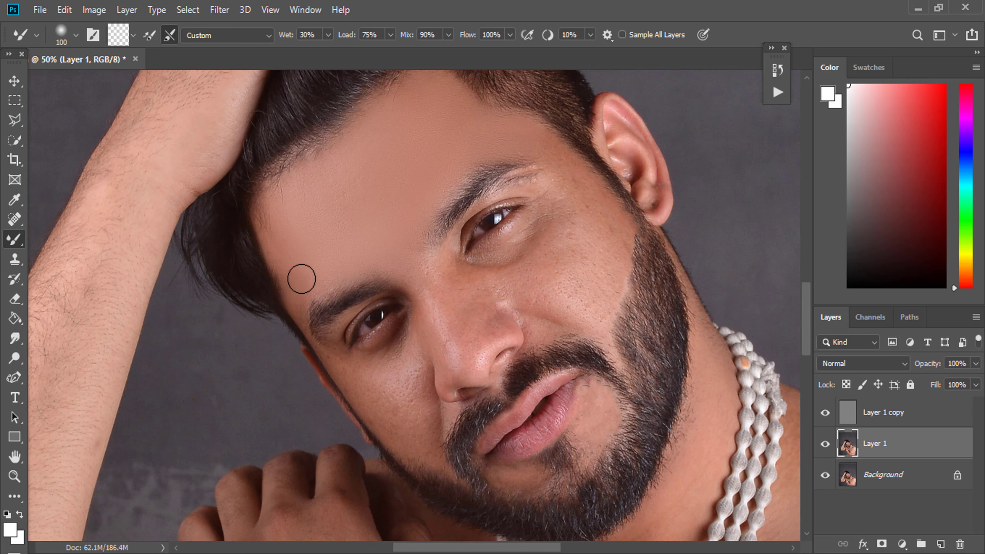
pyautogui.moveTo(292, 209); pyautogui.dragTo(353, 237)
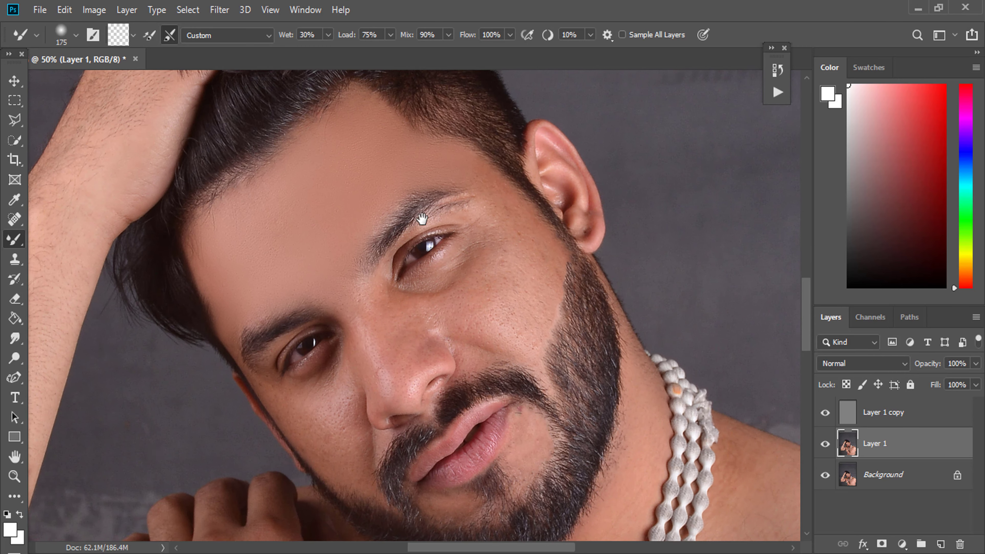
pyautogui.press(']')
pyautogui.press('[')
pyautogui.press(']')
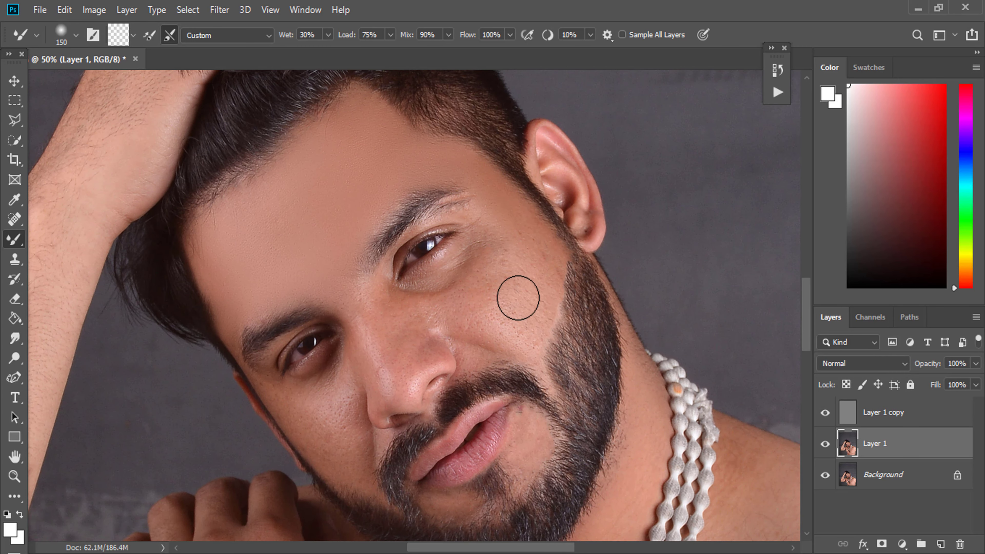
pyautogui.moveTo(519, 293)
pyautogui.mouseDown()
pyautogui.moveTo(510, 216)
pyautogui.moveTo(534, 288)
pyautogui.moveTo(538, 276)
pyautogui.mouseUp()
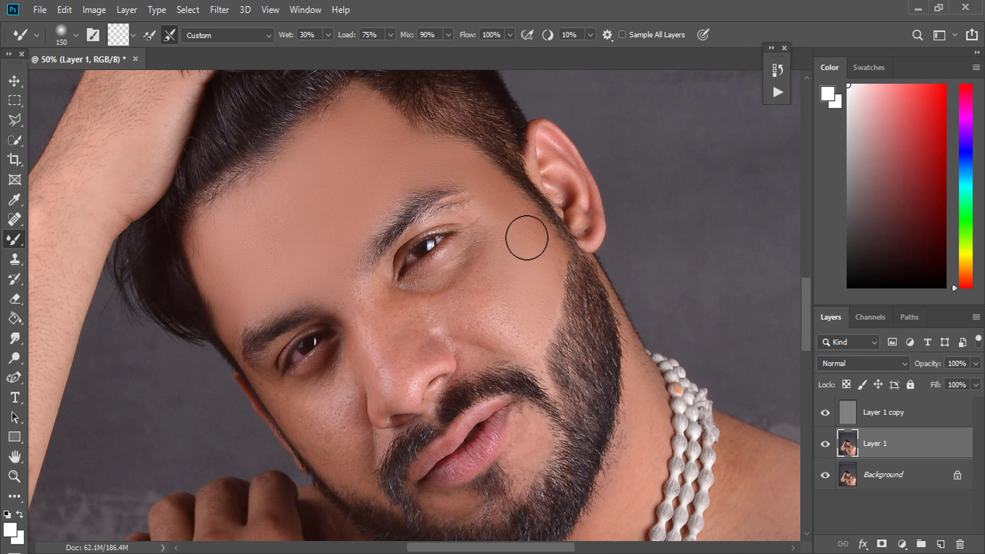
pyautogui.press(']')
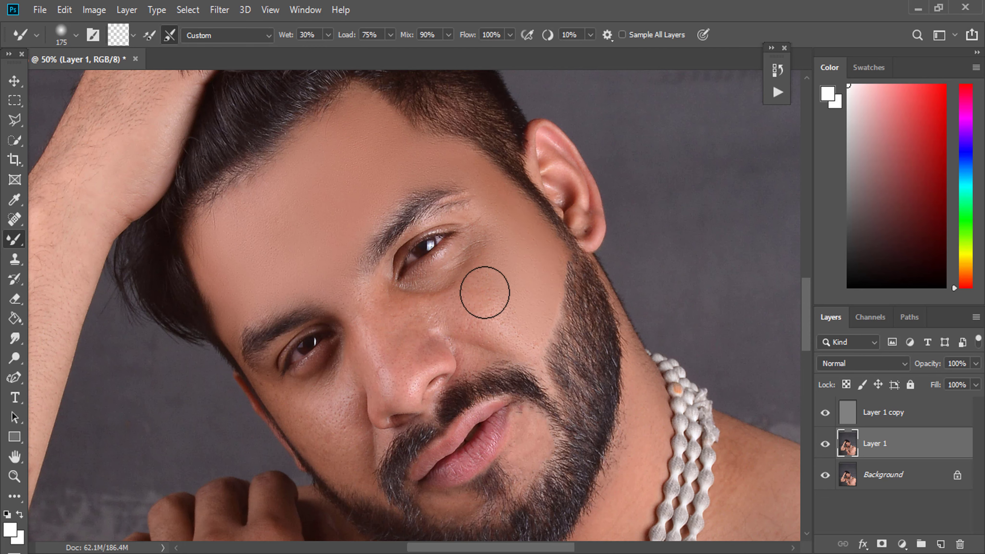
pyautogui.press('[')
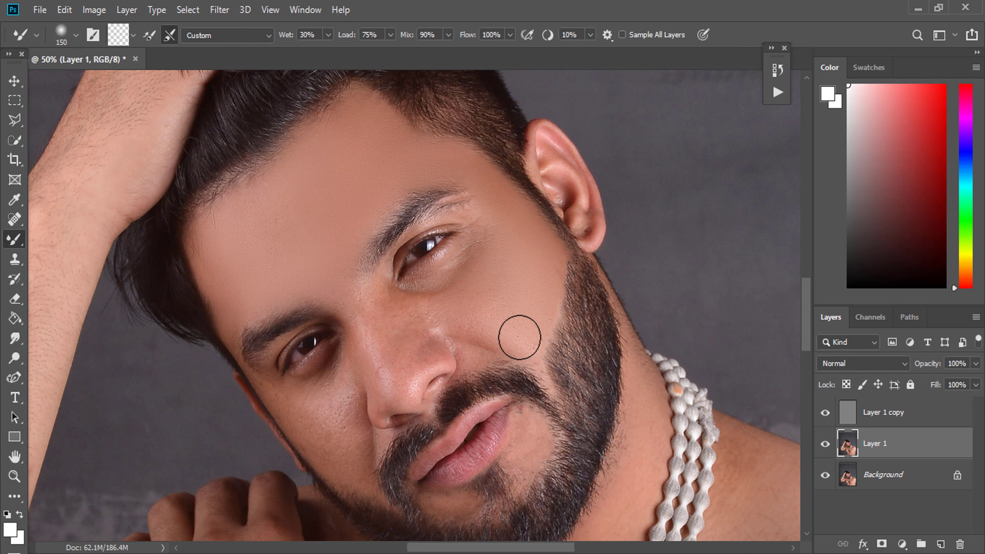
pyautogui.press('[')
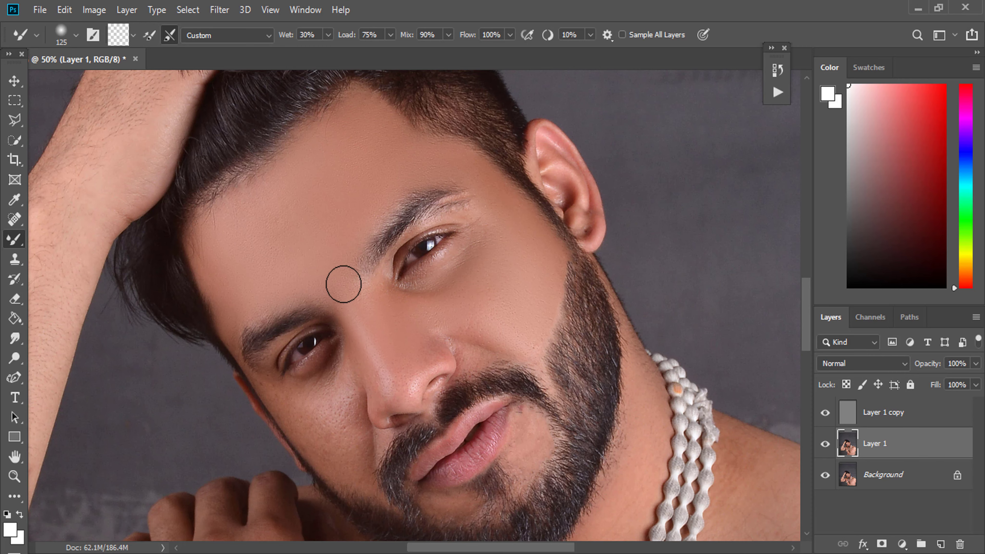
# Step: Enlarge the Mixer Brush and blend the cheek skin below the eye
pyautogui.scroll(-2, 349, 287)
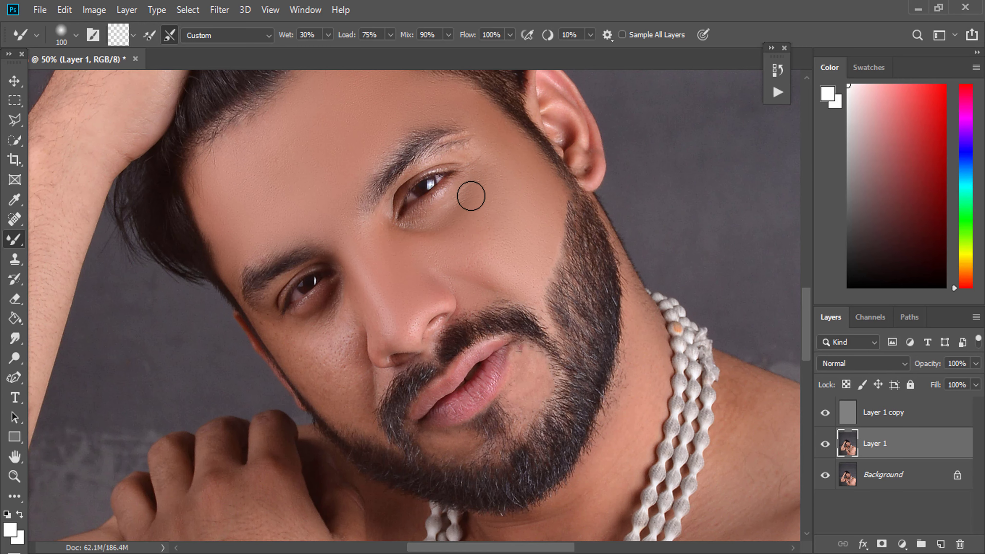
pyautogui.press(']')
pyautogui.scroll(-3, 365, 271)
pyautogui.scroll(-2, 533, 245)
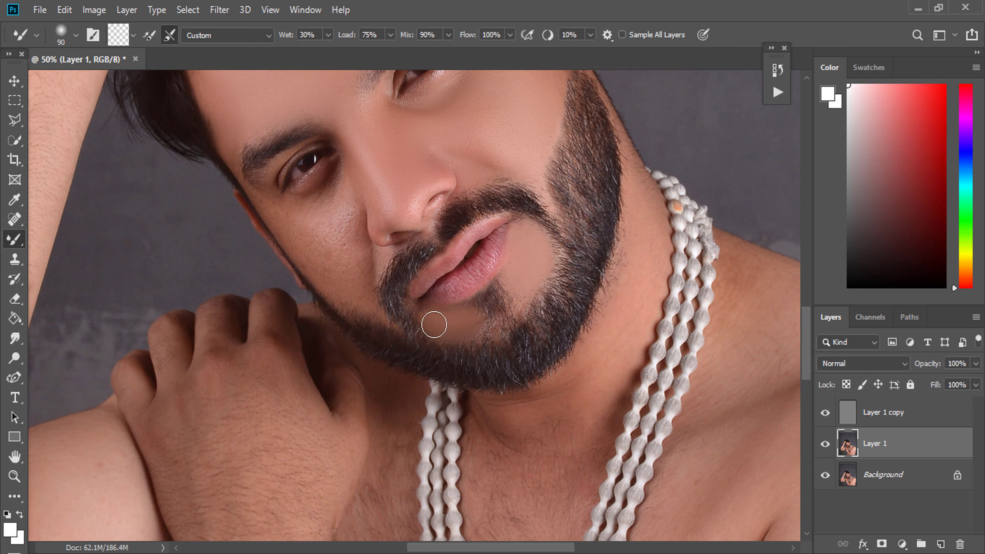
pyautogui.press(']')
pyautogui.scroll(3, 328, 283)
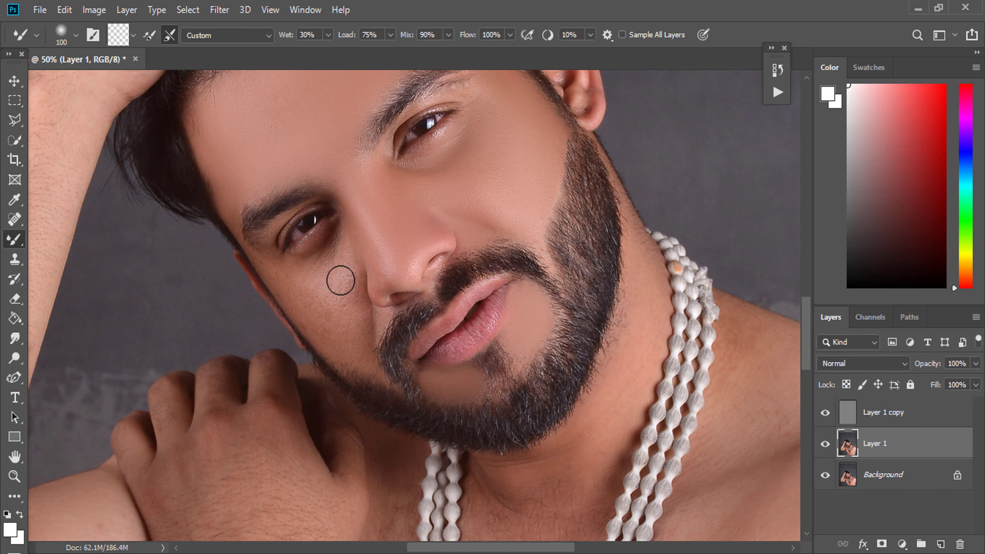
pyautogui.press(']')
pyautogui.press(']')
pyautogui.moveTo(341, 275)
pyautogui.mouseDown()
pyautogui.moveTo(326, 290)
pyautogui.moveTo(350, 338)
pyautogui.mouseUp()
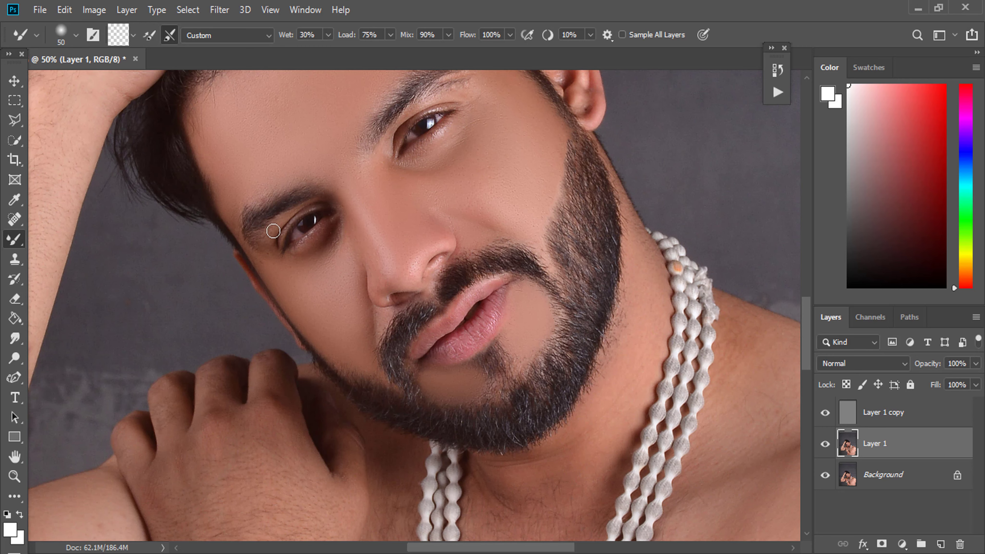
# Step: Blend the jaw shadow below the beard down the neck with an enlarged Mixer Brush
pyautogui.scroll(3, 421, 162)
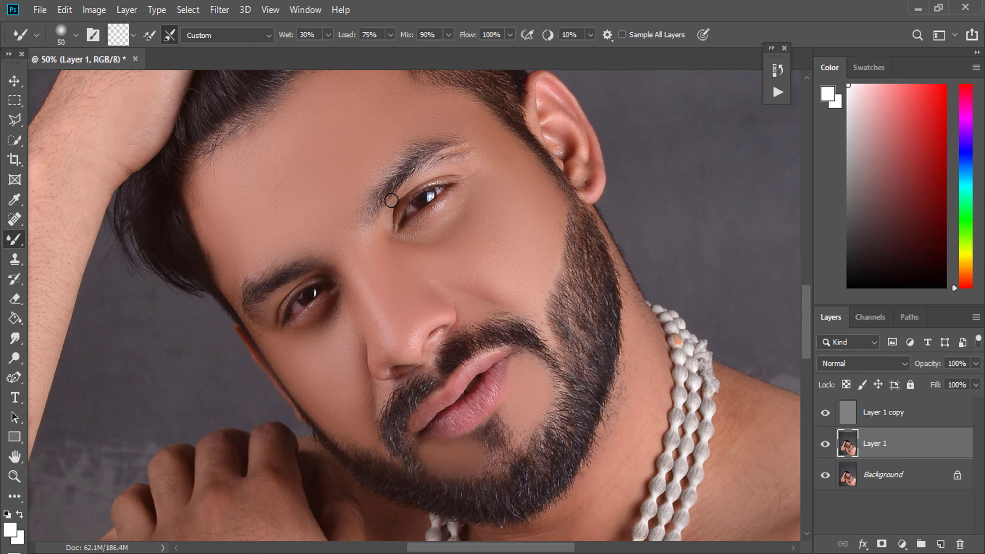
pyautogui.scroll(-10, 391, 200)
pyautogui.hscroll(4, 407, 103)
pyautogui.press(']')
pyautogui.press(']')
pyautogui.press(']')
pyautogui.scroll(3, 497, 174)
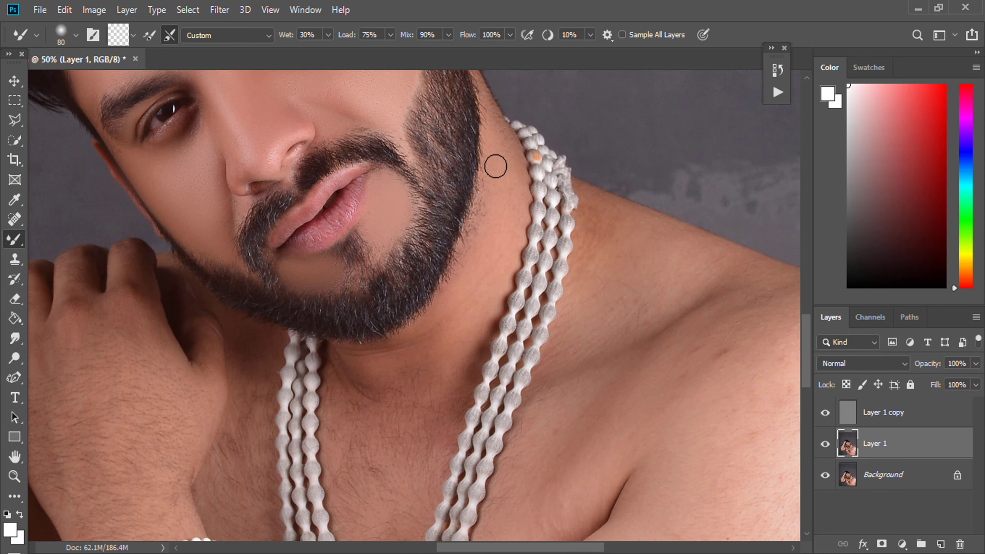
pyautogui.press('[')
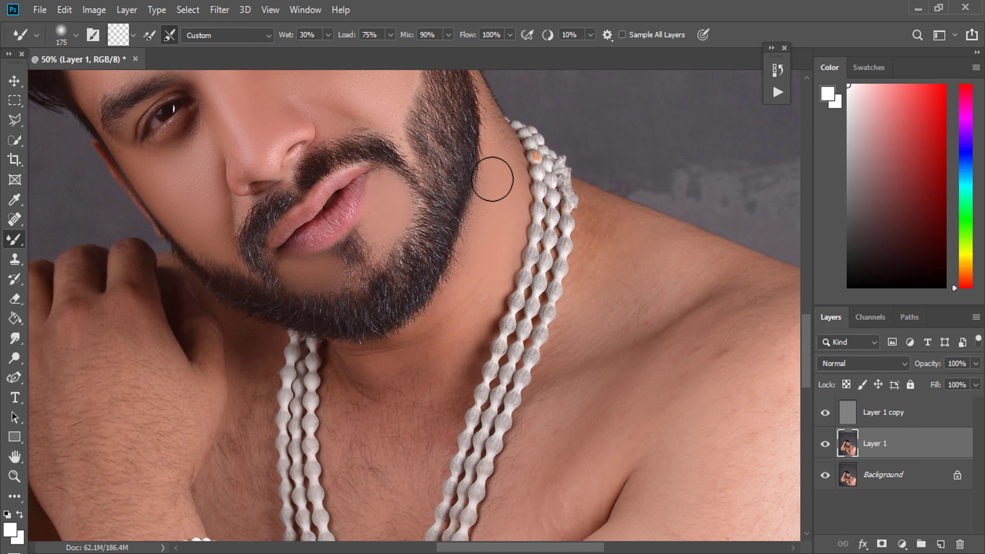
pyautogui.scroll(3, 490, 194)
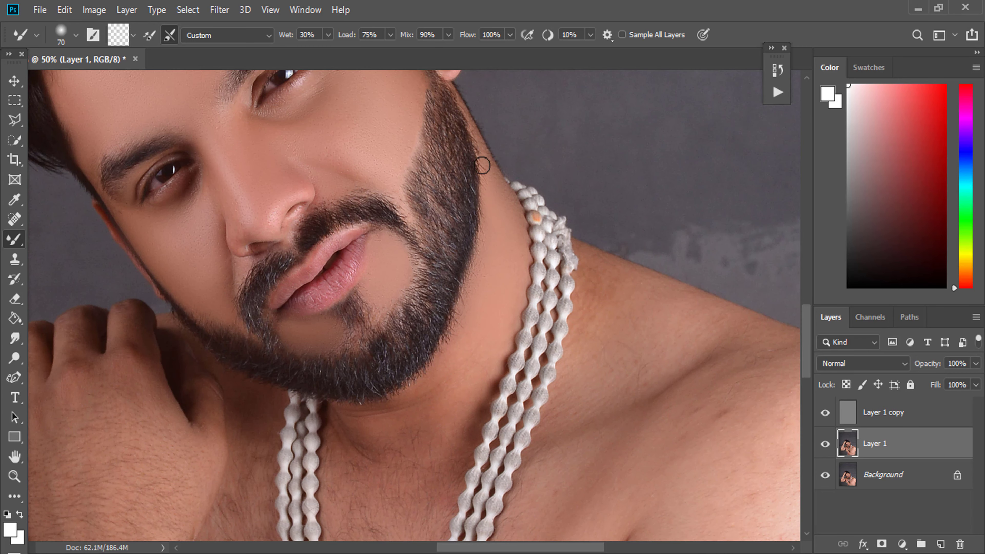
pyautogui.scroll(-10, 479, 295)
pyautogui.scroll(4, 485, 154)
pyautogui.press(']')
pyautogui.press(']')
pyautogui.press(']')
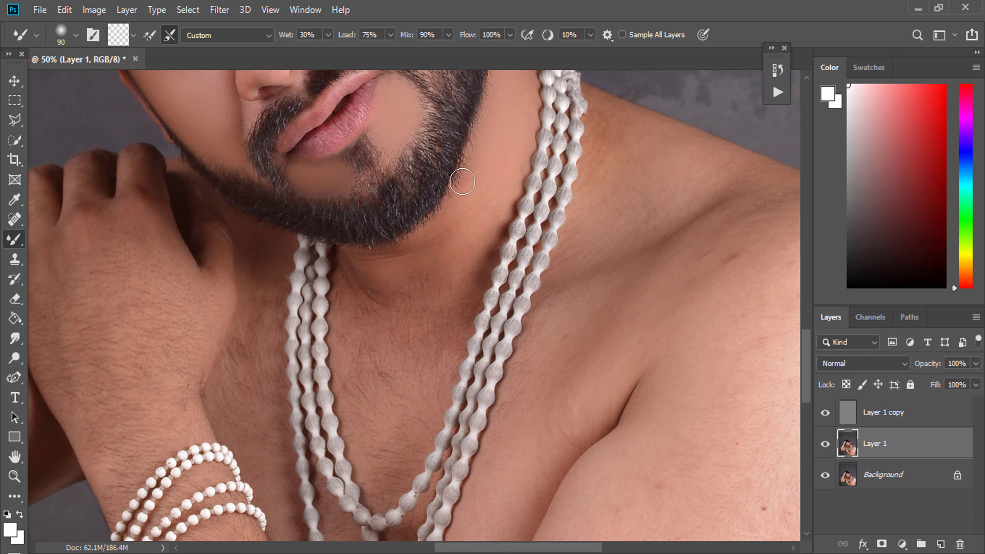
pyautogui.press(']')
pyautogui.press(']')
pyautogui.press(']')
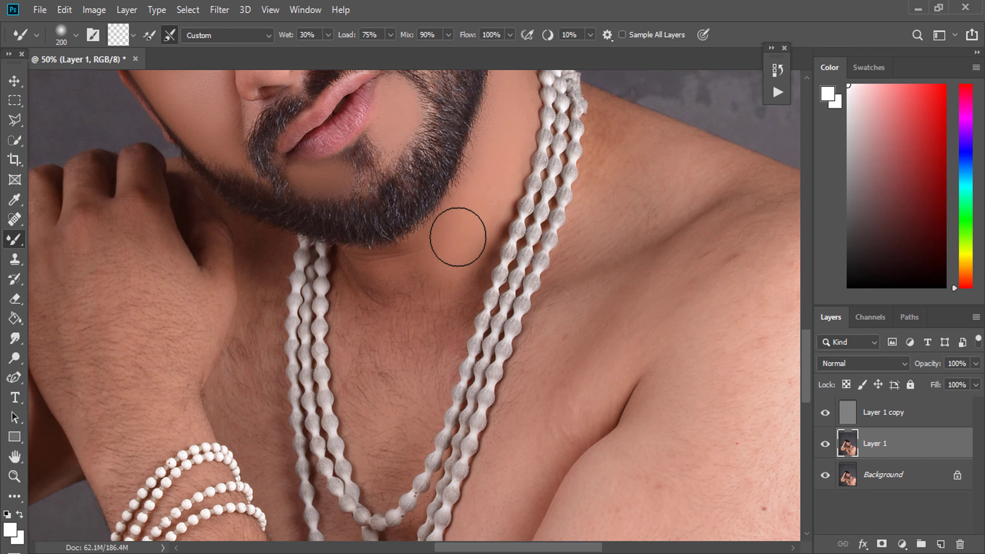
pyautogui.moveTo(462, 220); pyautogui.dragTo(397, 282)
pyautogui.moveTo(549, 253); pyautogui.dragTo(345, 230)
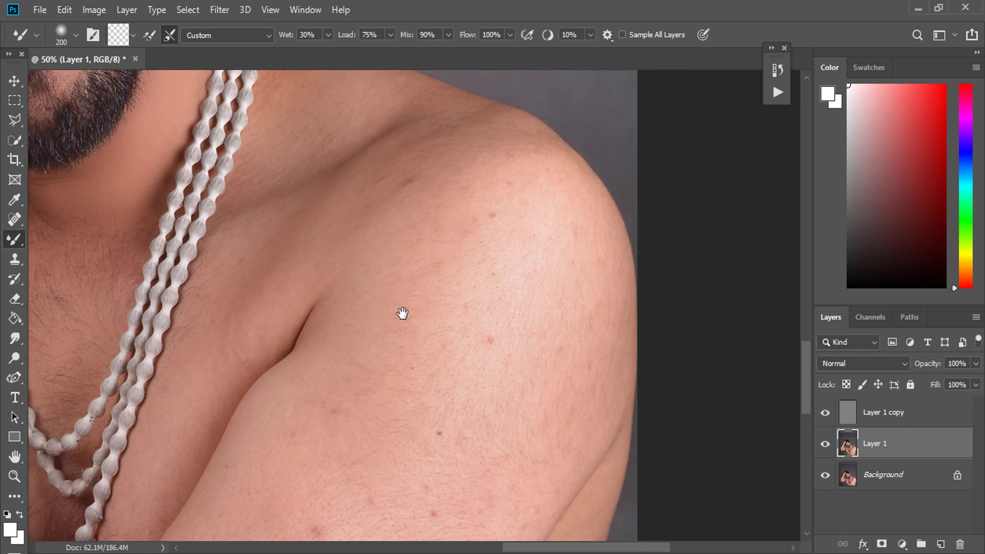
# Step: Zoom out to 33.3% and blend the shoulder skin on Layer 1 with the Mixer Brush
pyautogui.moveTo(402, 314); pyautogui.dragTo(396, 224)
pyautogui.click(14, 475)
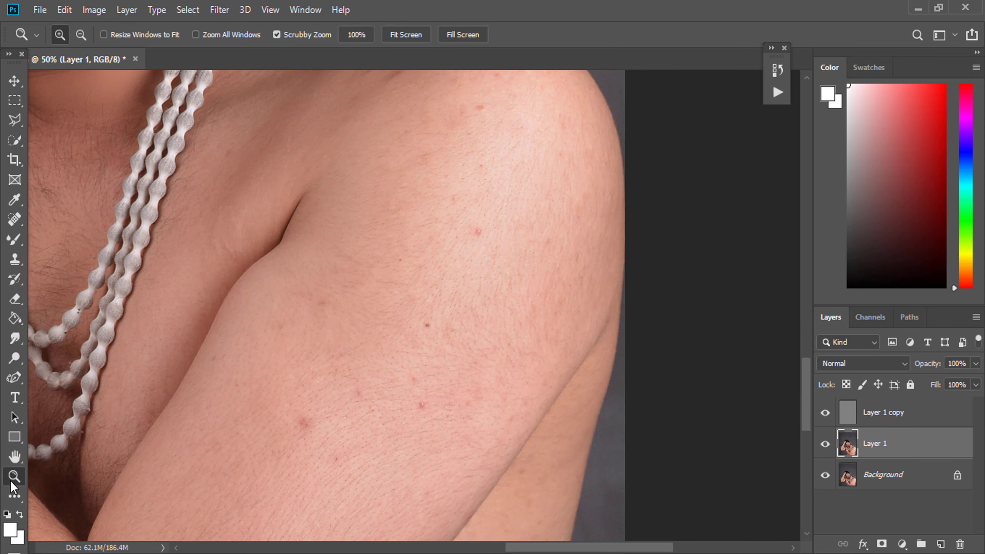
pyautogui.rightClick(376, 327)
pyautogui.click(429, 412)
pyautogui.moveTo(368, 424); pyautogui.dragTo(470, 348)
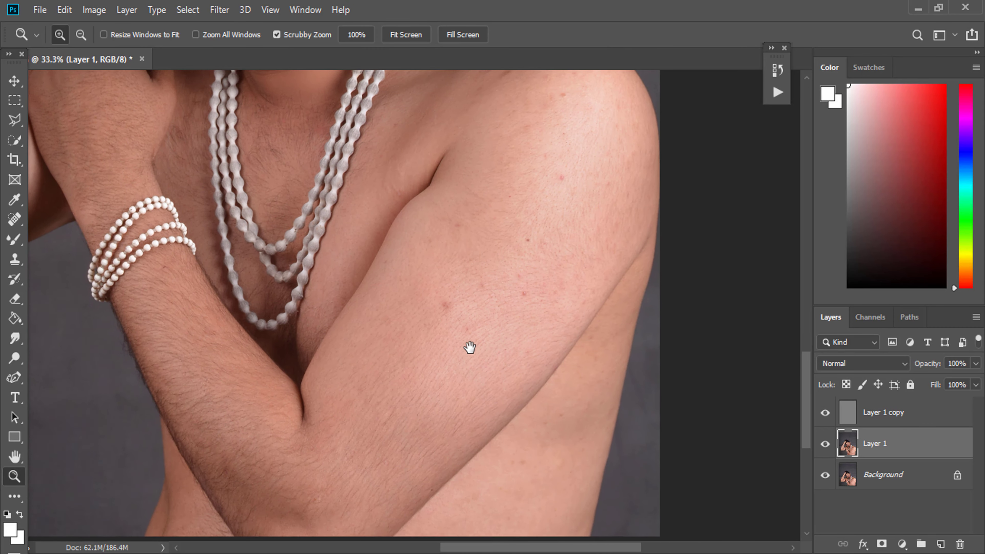
pyautogui.press('b')
pyautogui.scroll(3, 538, 255)
pyautogui.scroll(3, 559, 291)
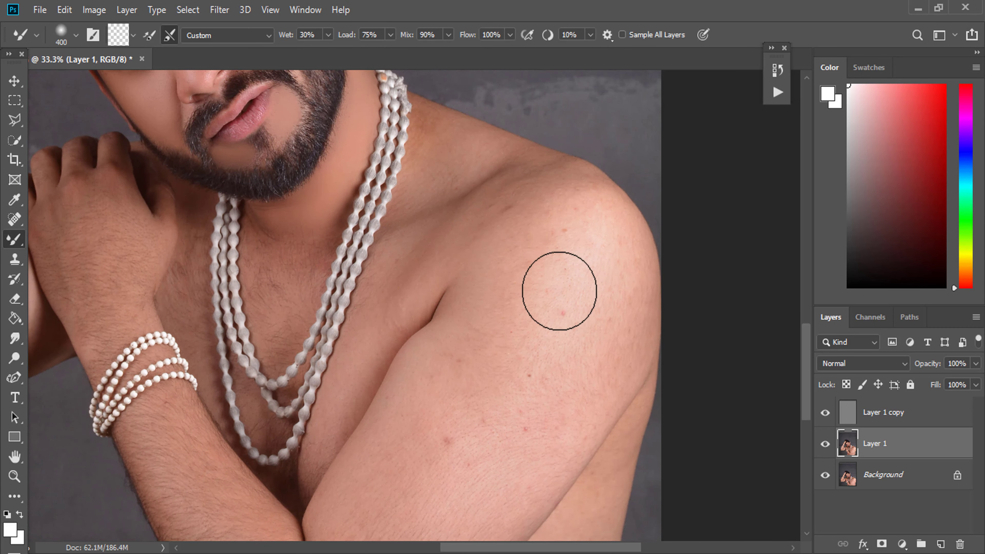
pyautogui.moveTo(559, 291)
pyautogui.mouseDown()
pyautogui.moveTo(452, 231)
pyautogui.moveTo(541, 209)
pyautogui.moveTo(594, 214)
pyautogui.moveTo(620, 311)
pyautogui.moveTo(574, 253)
pyautogui.moveTo(523, 249)
pyautogui.moveTo(618, 289)
pyautogui.moveTo(558, 386)
pyautogui.mouseUp()
# Step: Blend the upper arm skin, resizing the brush between 500 and 200
pyautogui.press(']')
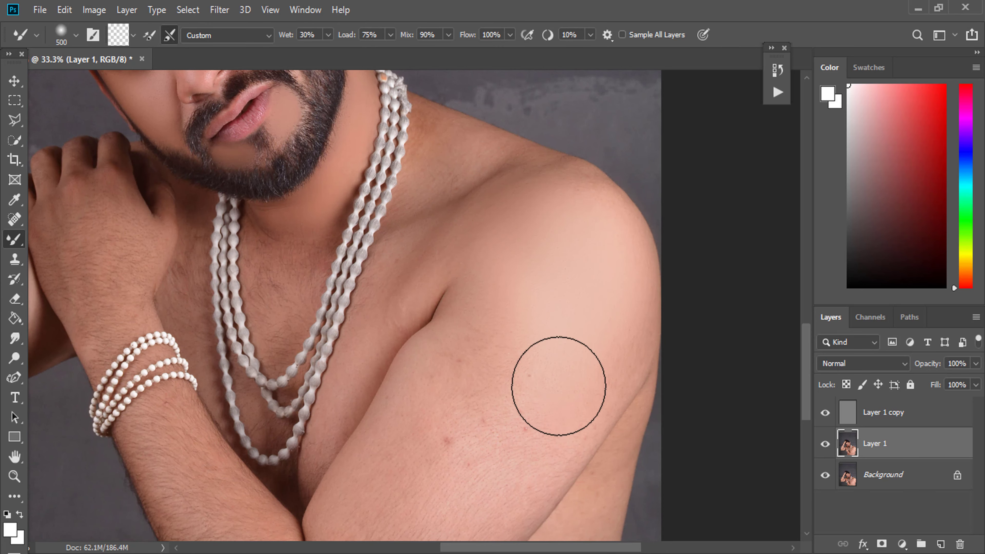
pyautogui.scroll(-3, 558, 386)
pyautogui.press('[')
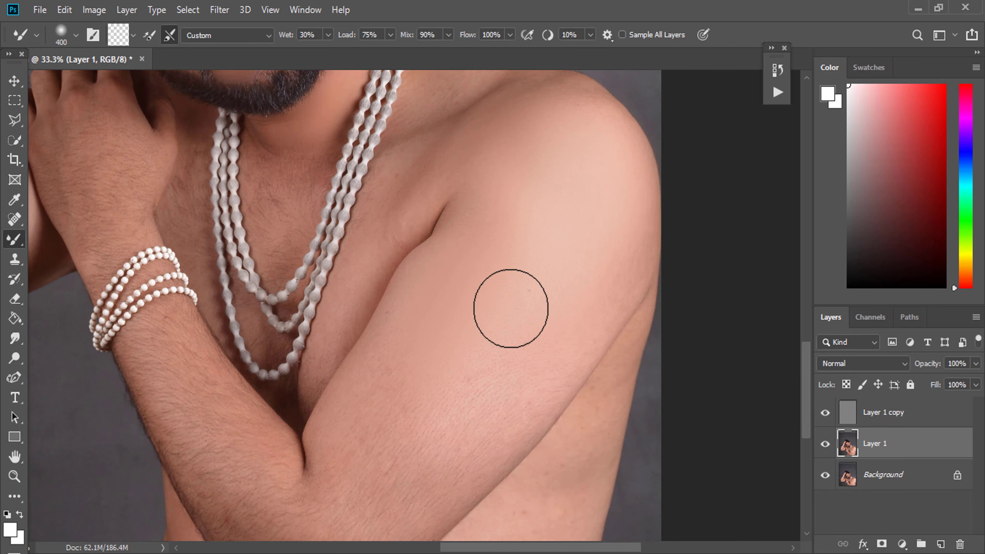
pyautogui.moveTo(510, 309)
pyautogui.mouseDown()
pyautogui.moveTo(479, 433)
pyautogui.moveTo(494, 396)
pyautogui.moveTo(600, 268)
pyautogui.moveTo(385, 378)
pyautogui.moveTo(505, 231)
pyautogui.mouseUp()
pyautogui.press('[')
pyautogui.press(']')
pyautogui.press(']')
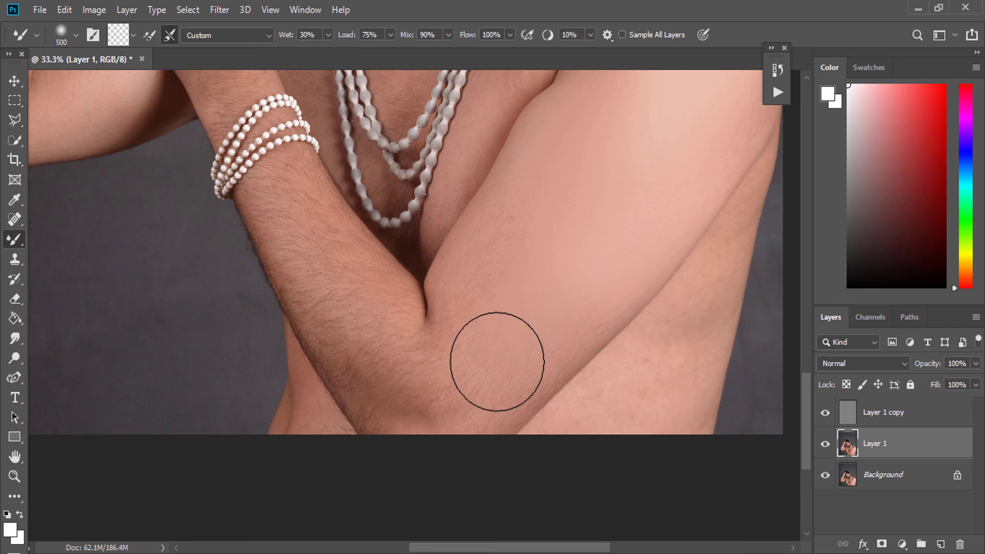
pyautogui.press('[')
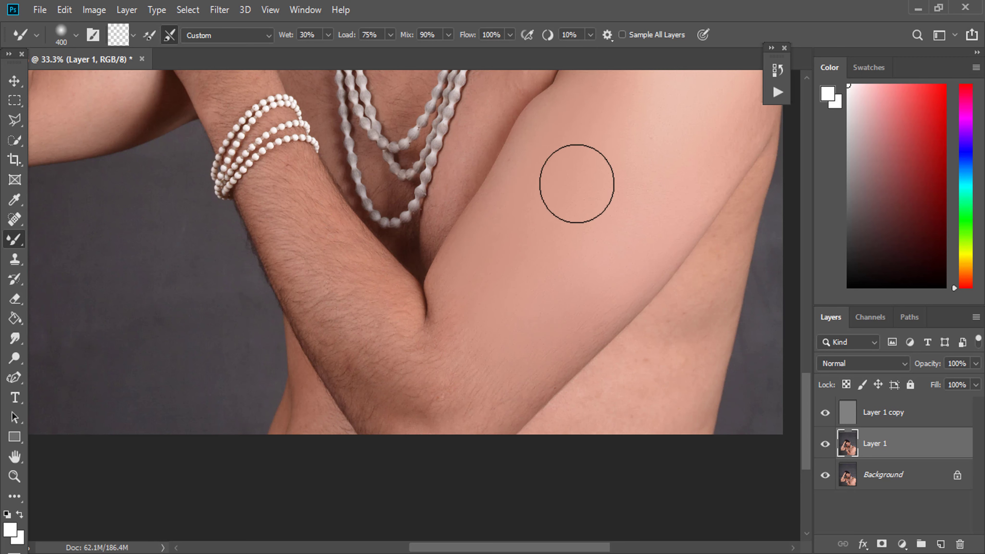
pyautogui.press('[')
pyautogui.press('[')
pyautogui.press('[')
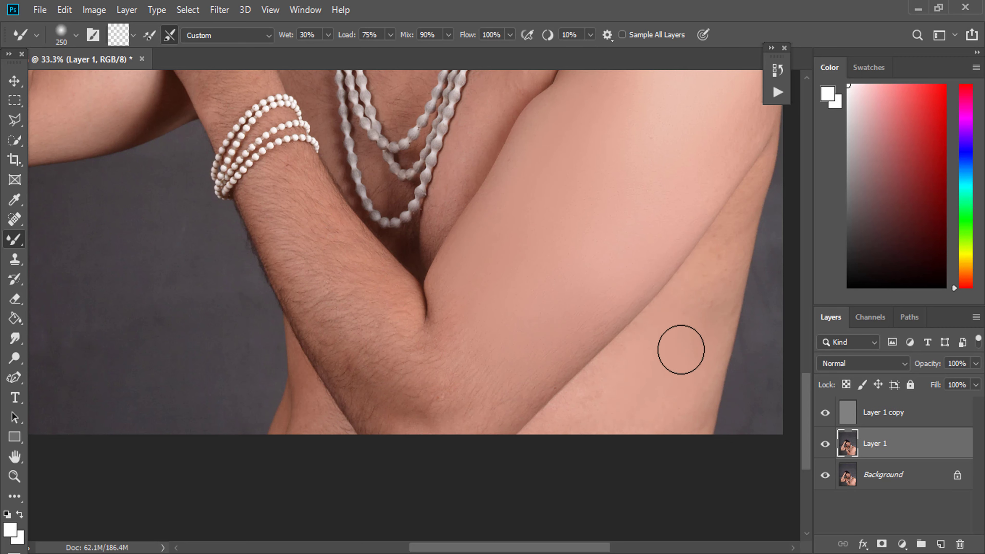
pyautogui.press('[')
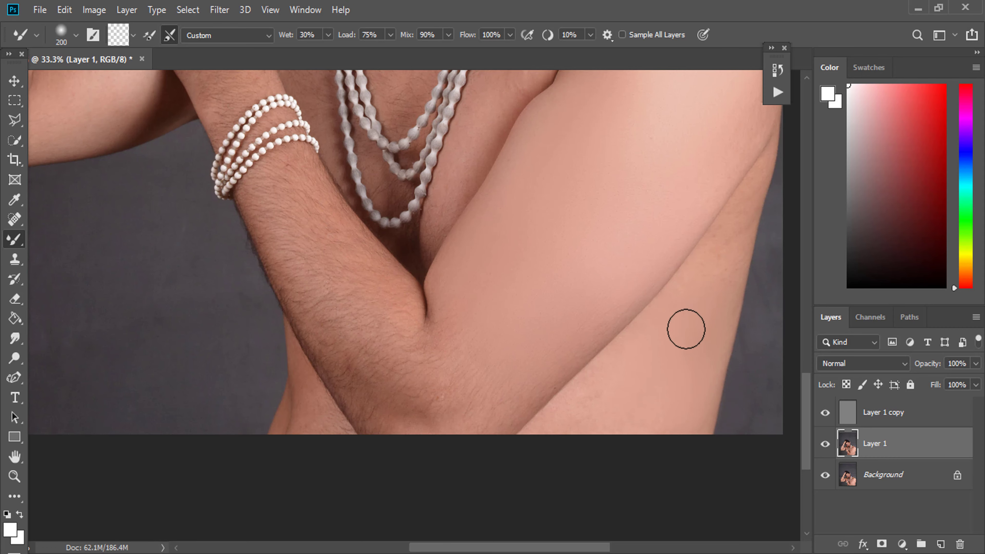
# Step: Pan across the shoulder, face and neck, then reposition on the arm with a resized brush
pyautogui.moveTo(639, 355); pyautogui.dragTo(508, 464)
pyautogui.press('[')
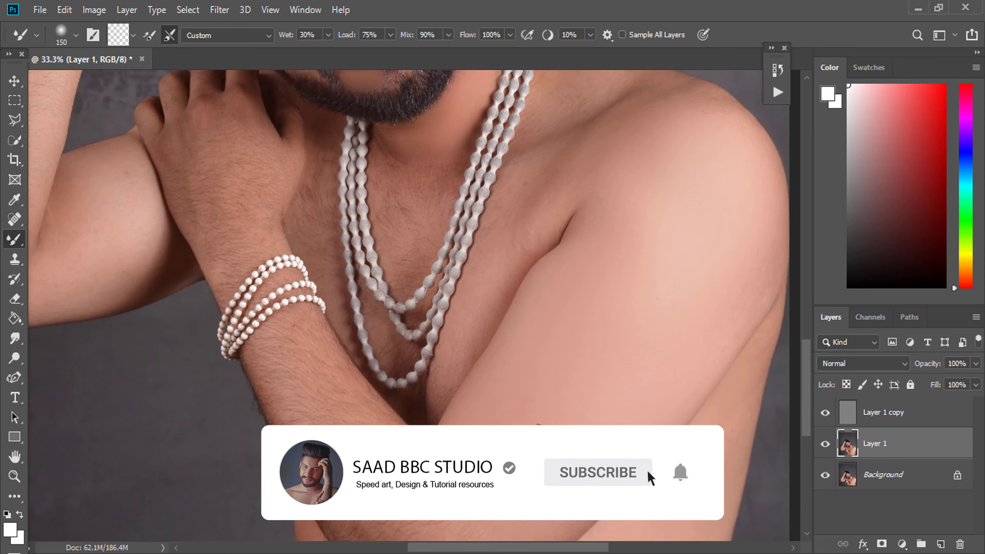
pyautogui.moveTo(559, 340); pyautogui.dragTo(555, 373)
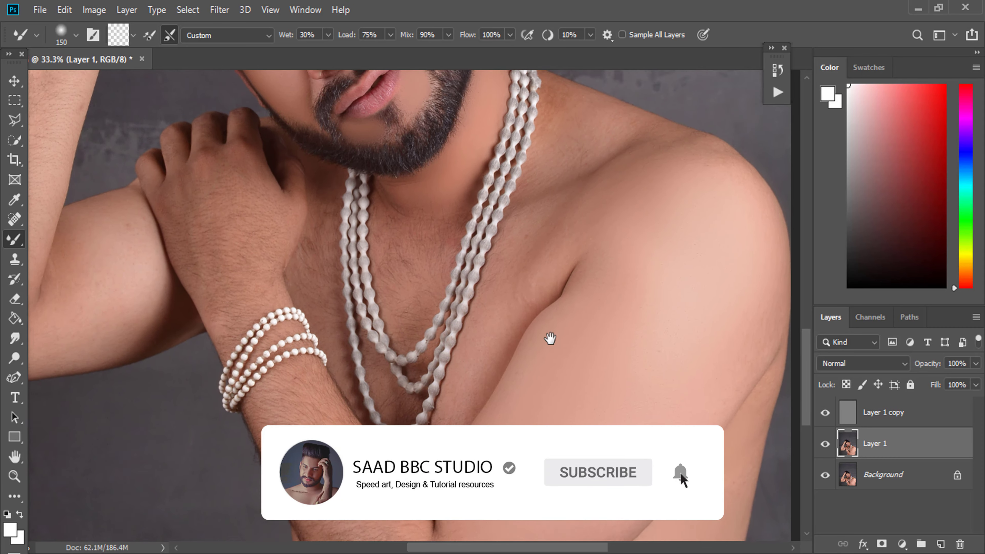
pyautogui.press(']')
pyautogui.press(']')
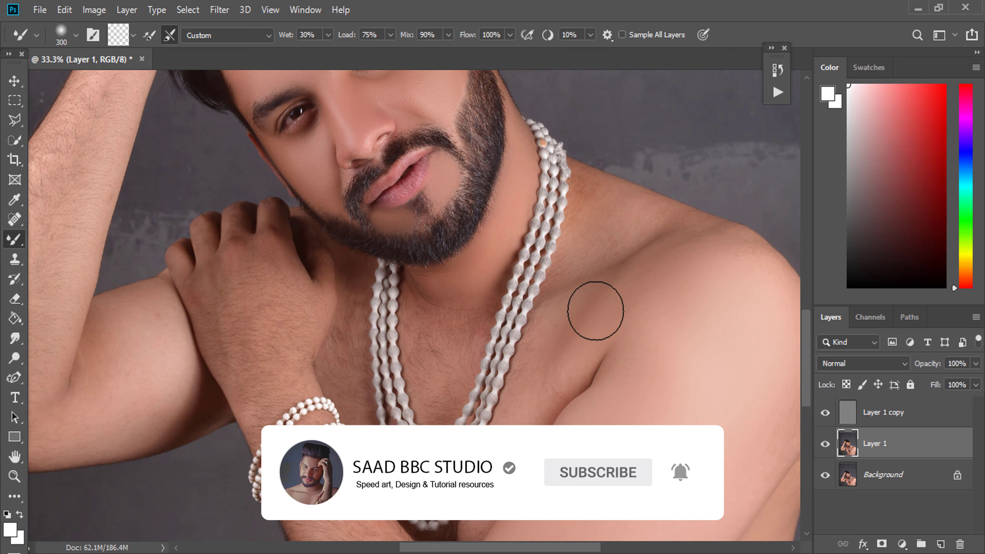
pyautogui.scroll(2, 611, 267)
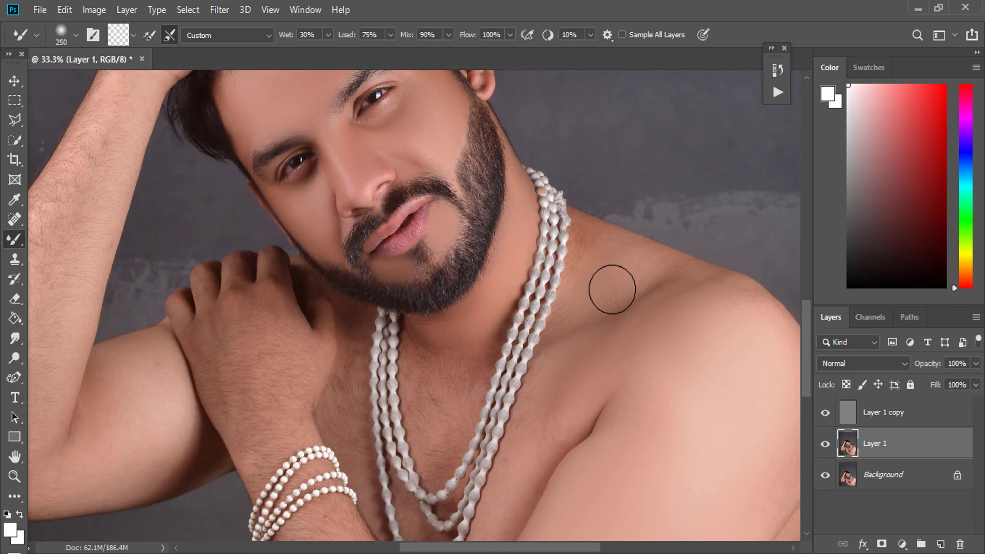
pyautogui.press('[')
pyautogui.press(']')
pyautogui.press(']')
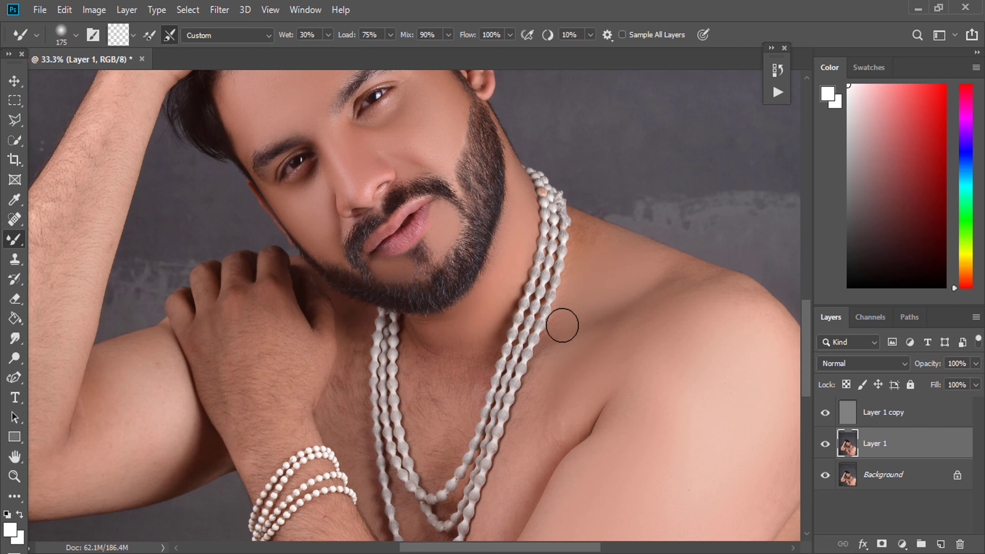
pyautogui.press(']')
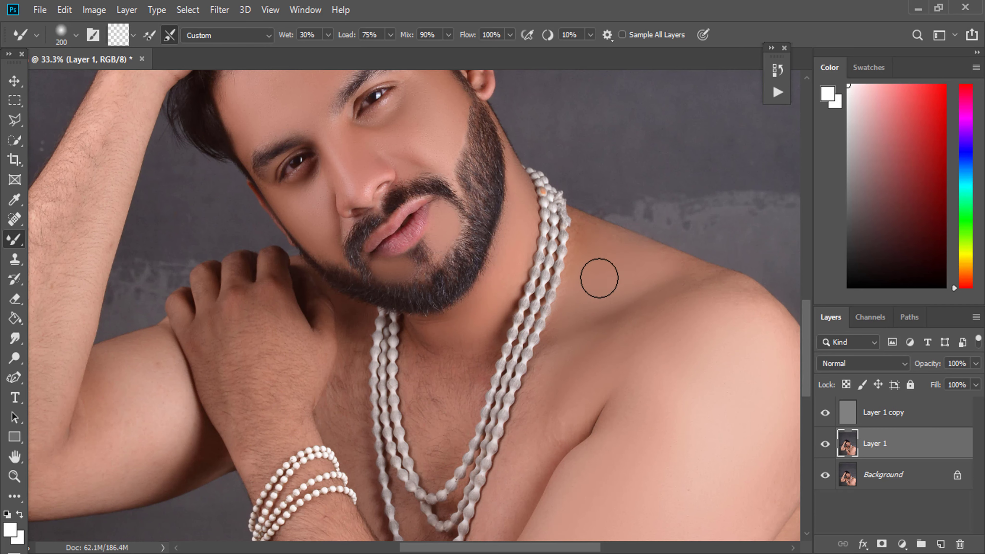
pyautogui.press(']')
pyautogui.moveTo(594, 358); pyautogui.dragTo(692, 258)
pyautogui.press(']')
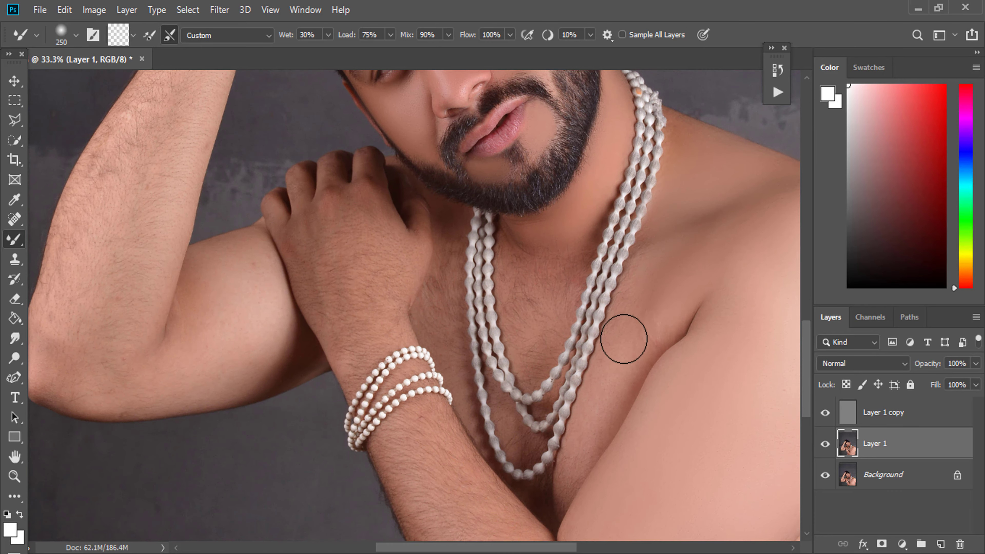
pyautogui.moveTo(547, 340); pyautogui.dragTo(671, 383)
pyautogui.moveTo(369, 97)
pyautogui.mouseDown()
pyautogui.moveTo(409, 180)
pyautogui.moveTo(384, 237)
pyautogui.mouseUp()
pyautogui.press('[')
# Step: Smooth the forearm hair from wrist to elbow with progressively resized brush strokes
pyautogui.moveTo(467, 158)
pyautogui.mouseDown()
pyautogui.moveTo(417, 220)
pyautogui.moveTo(377, 357)
pyautogui.moveTo(437, 269)
pyautogui.mouseUp()
pyautogui.press('[')
pyautogui.moveTo(500, 112)
pyautogui.mouseDown()
pyautogui.moveTo(377, 300)
pyautogui.moveTo(442, 249)
pyautogui.moveTo(436, 313)
pyautogui.moveTo(459, 235)
pyautogui.moveTo(368, 354)
pyautogui.moveTo(367, 326)
pyautogui.moveTo(386, 326)
pyautogui.moveTo(348, 395)
pyautogui.moveTo(356, 374)
pyautogui.moveTo(365, 402)
pyautogui.mouseUp()
pyautogui.press(']')
pyautogui.press(']')
pyautogui.press('[')
pyautogui.scroll(-2, 386, 327)
pyautogui.press(']')
pyautogui.press(']')
pyautogui.press('[')
pyautogui.press('[')
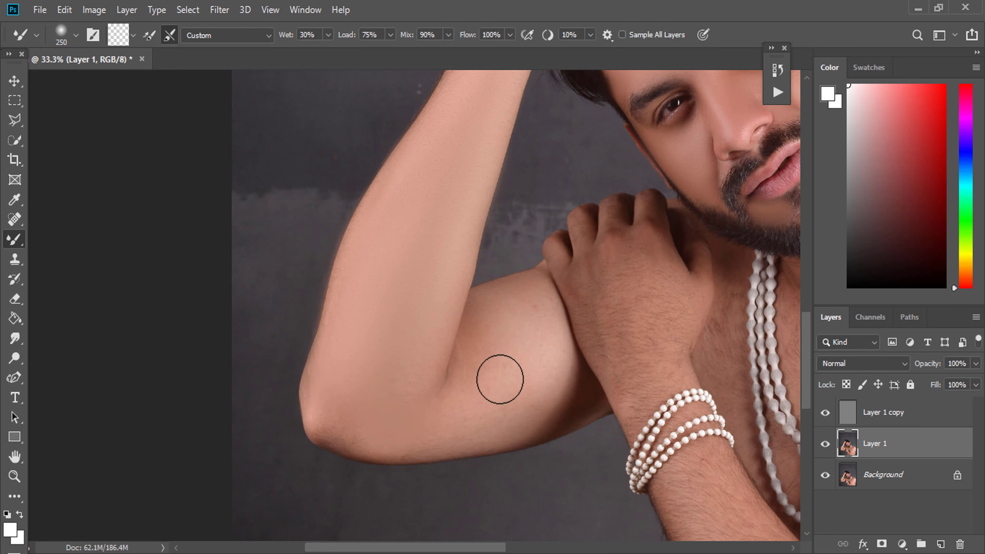
pyautogui.press(']')
pyautogui.moveTo(502, 385); pyautogui.dragTo(483, 449)
pyautogui.rightClick(510, 407)
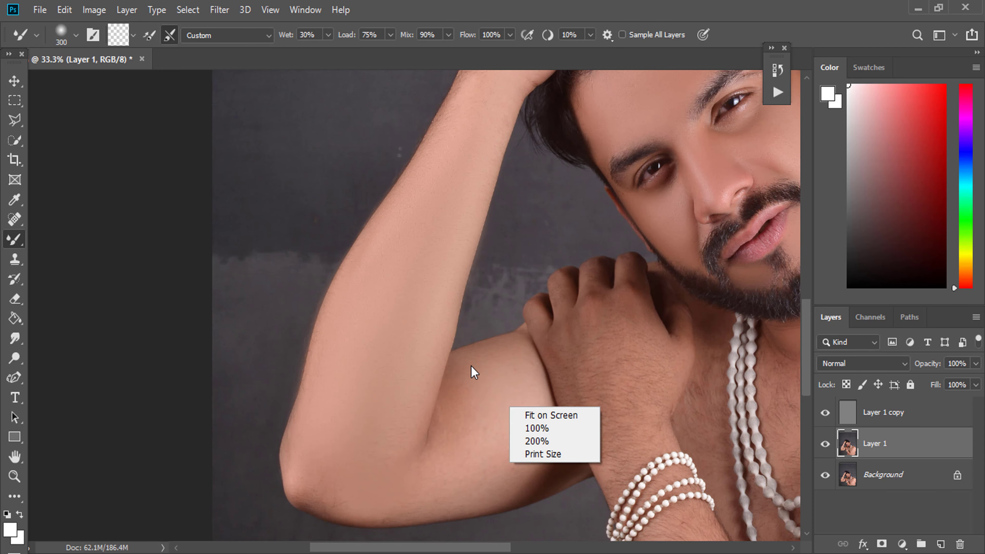
pyautogui.press('[')
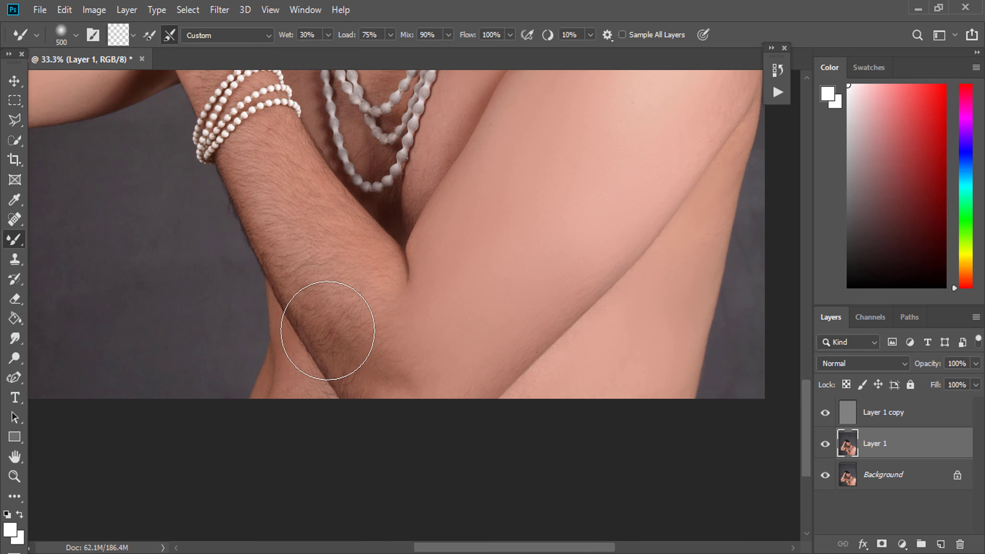
pyautogui.scroll(2, 330, 330)
pyautogui.press('[')
pyautogui.press('[')
pyautogui.press('[')
pyautogui.press('[')
pyautogui.press('[')
pyautogui.scroll(6, 328, 301)
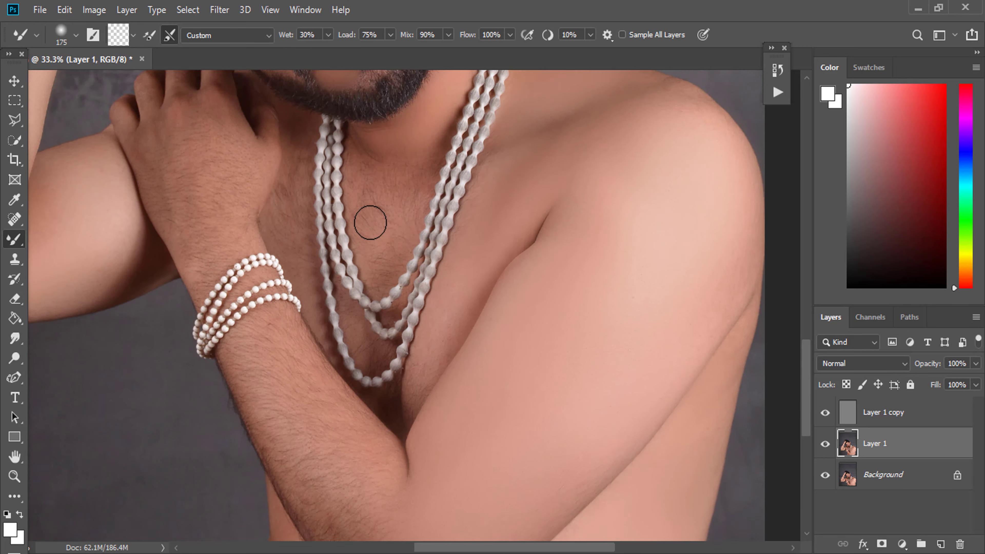
pyautogui.scroll(2, 369, 220)
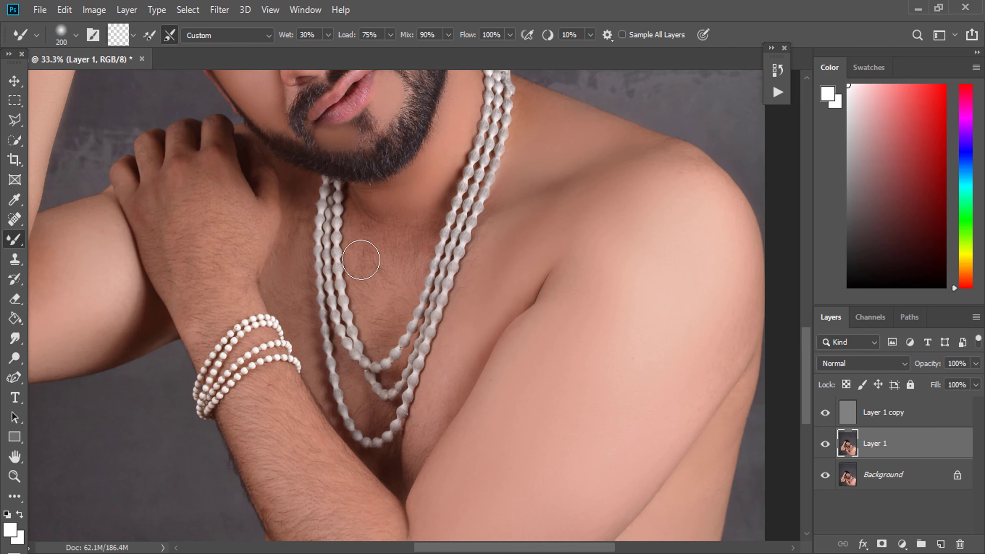
pyautogui.click(15, 477)
pyautogui.moveTo(527, 198)
pyautogui.mouseDown()
pyautogui.moveTo(396, 294)
pyautogui.moveTo(482, 259)
pyautogui.mouseUp()
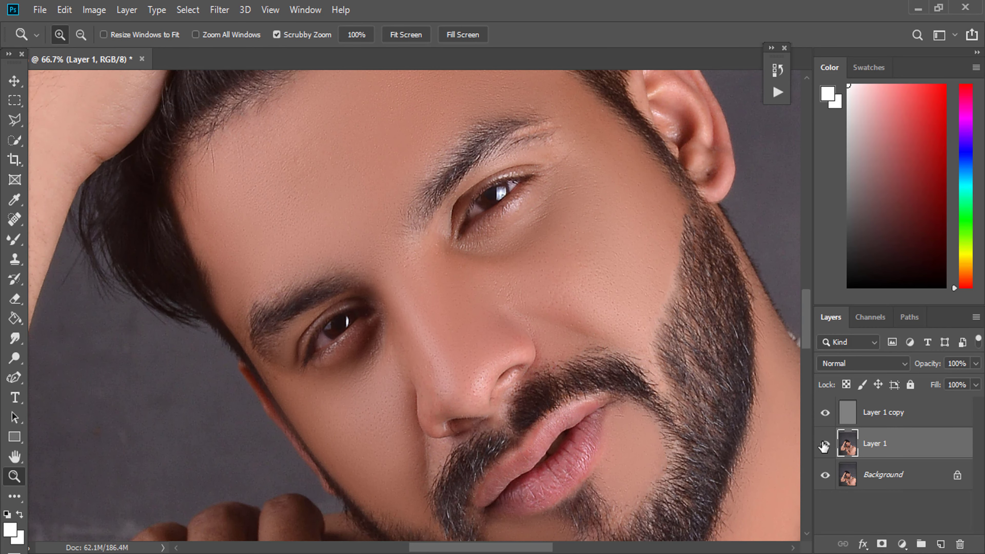
pyautogui.click(823, 446)
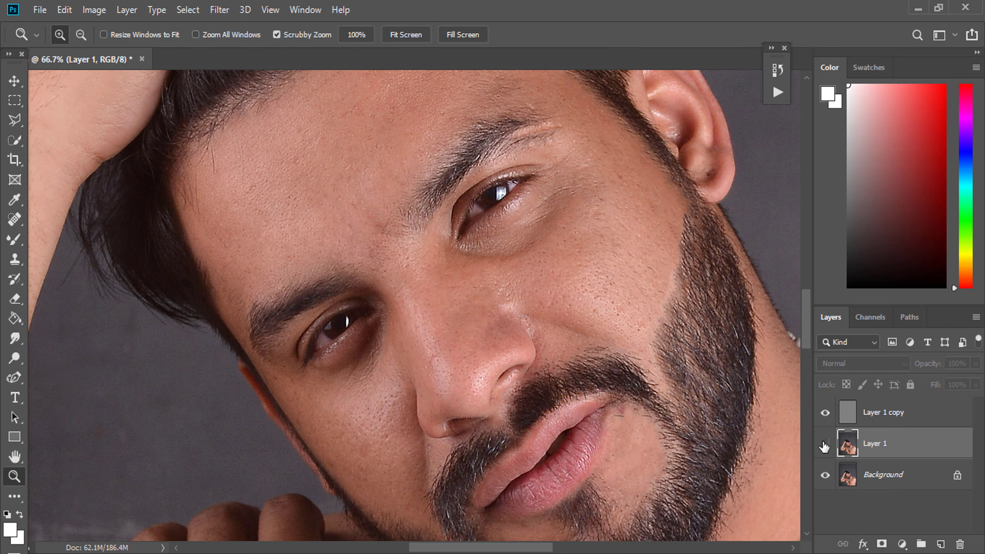
pyautogui.click(825, 446)
pyautogui.click(825, 446)
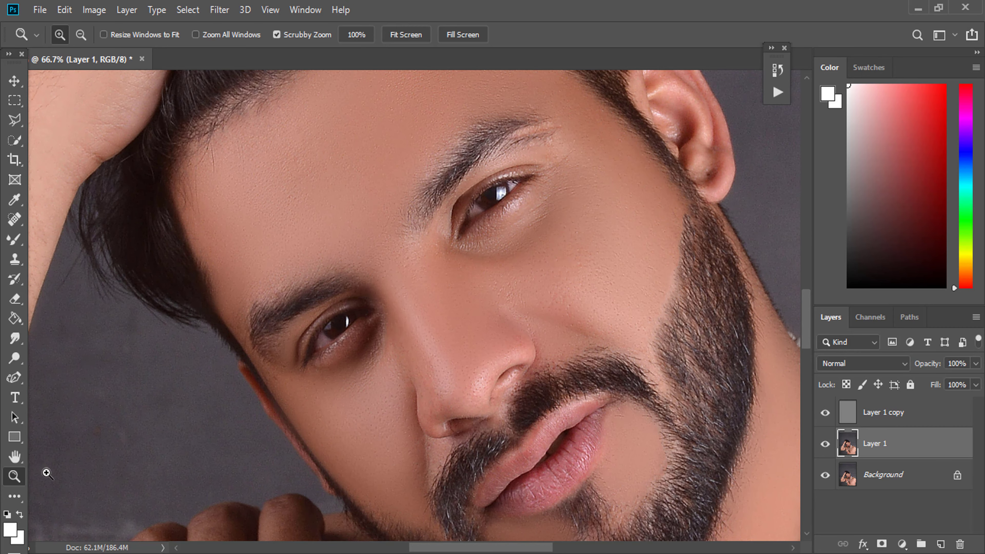
pyautogui.rightClick(496, 286)
pyautogui.click(510, 292)
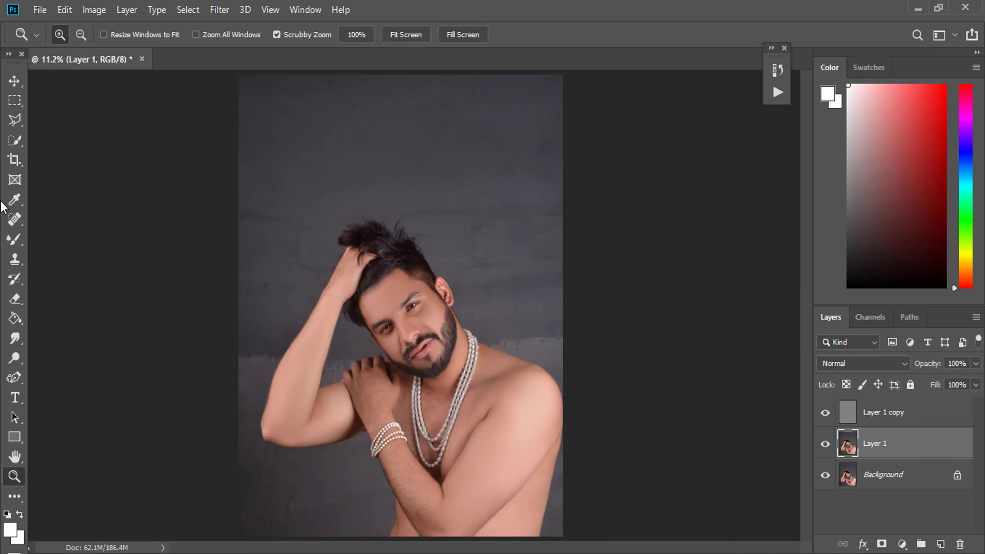
pyautogui.click(14, 239)
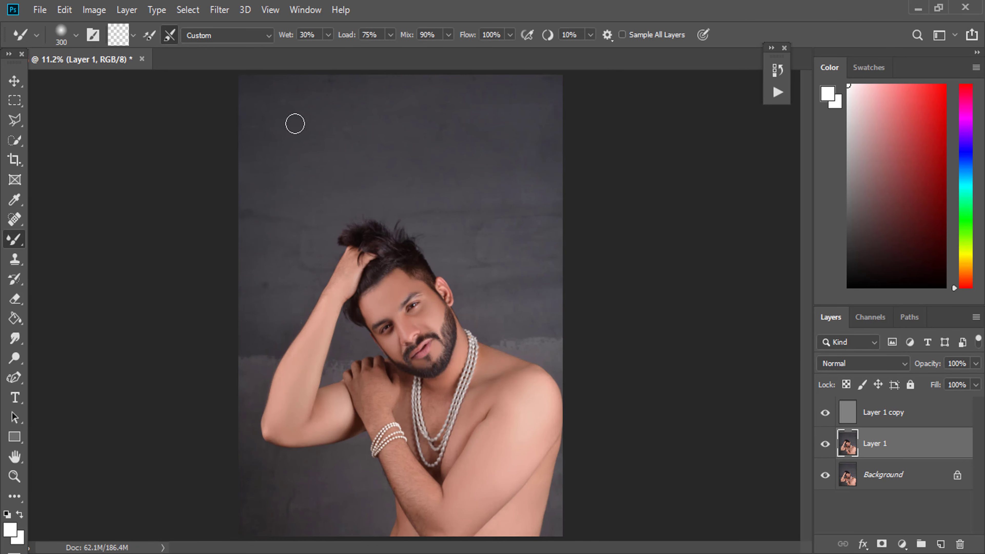
pyautogui.press(']')
pyautogui.press(']')
pyautogui.press(']')
# Step: Zoom in on the head and blend away the dark blotch in the backdrop
pyautogui.press('z')
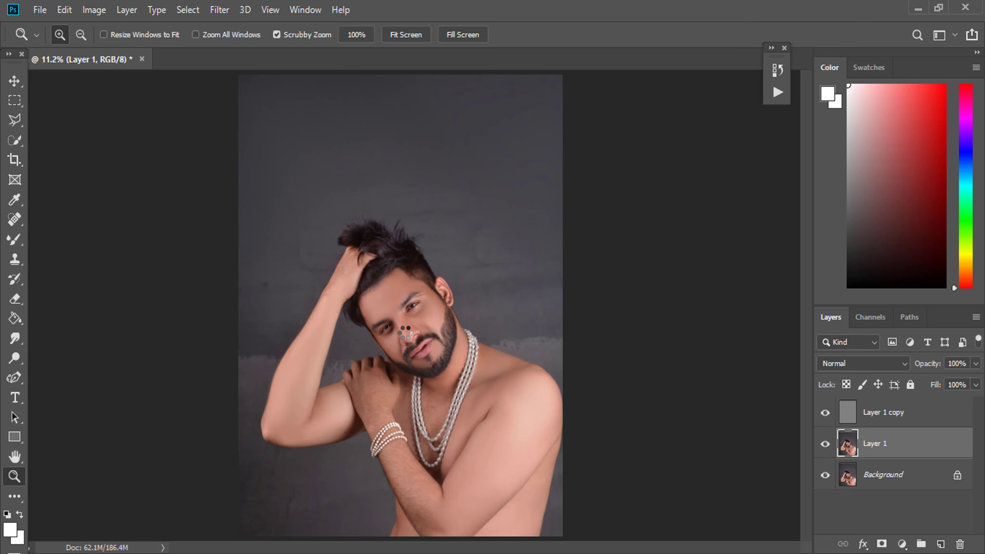
pyautogui.click(413, 336)
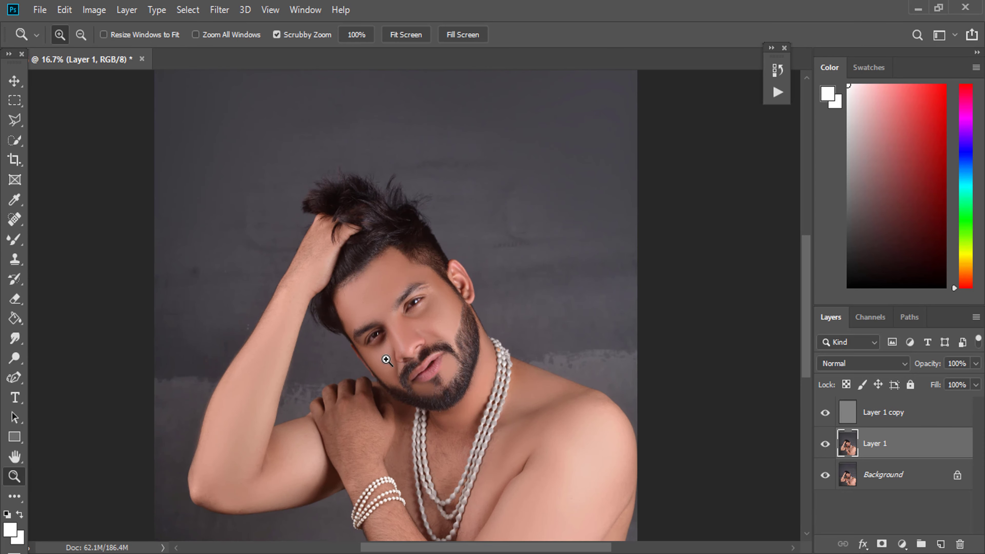
pyautogui.click(465, 372)
pyautogui.moveTo(459, 379); pyautogui.dragTo(519, 341)
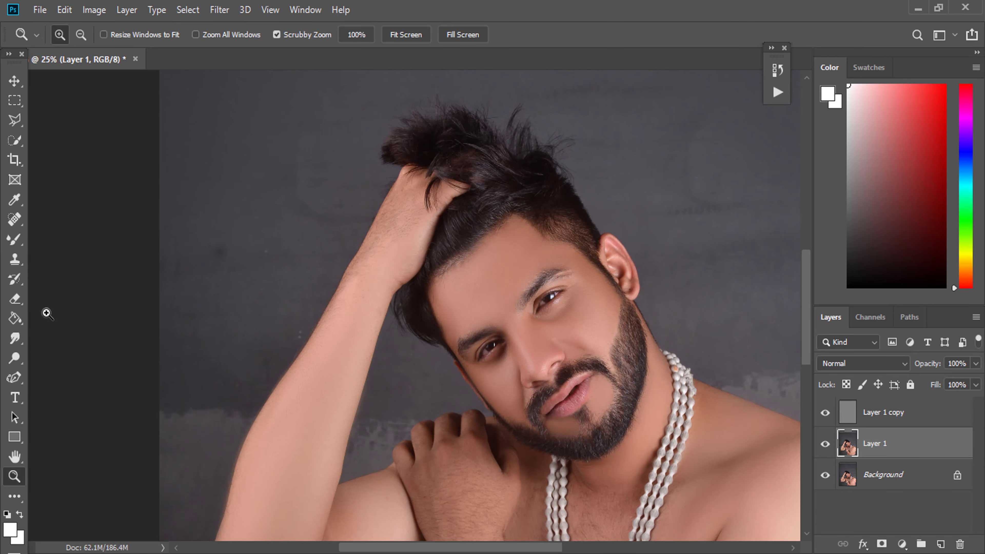
pyautogui.press('p')
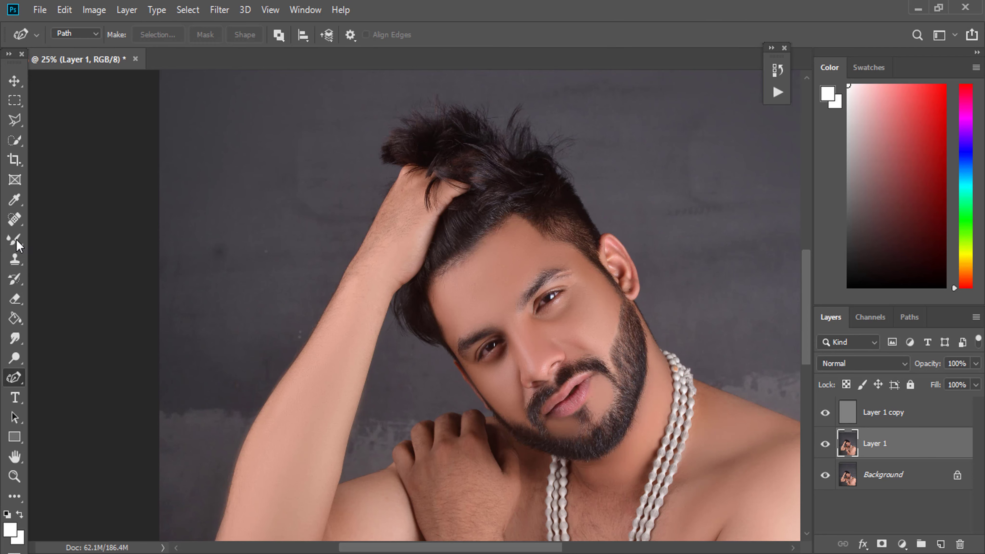
pyautogui.click(15, 240)
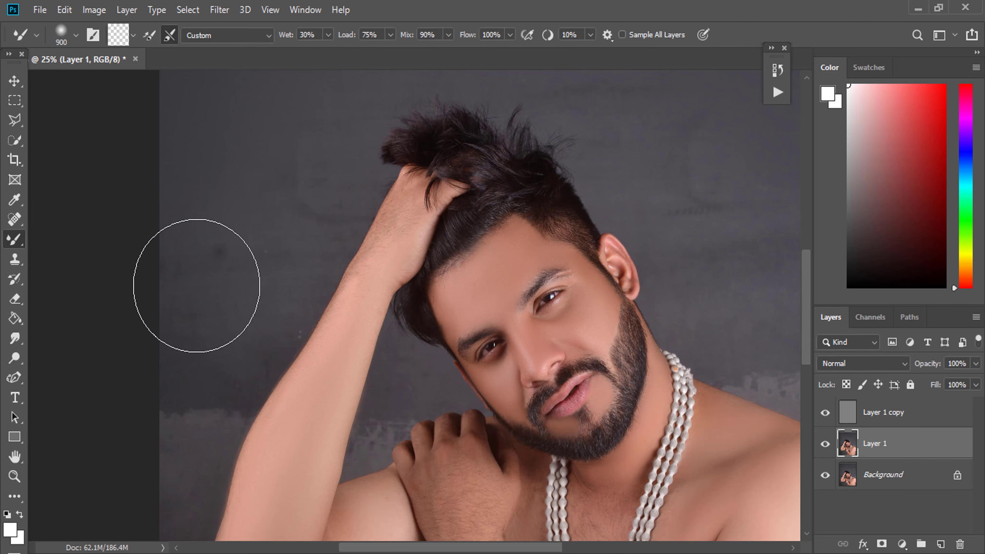
pyautogui.moveTo(196, 286)
pyautogui.mouseDown()
pyautogui.moveTo(237, 180)
pyautogui.moveTo(246, 246)
pyautogui.moveTo(273, 229)
pyautogui.moveTo(243, 242)
pyautogui.mouseUp()
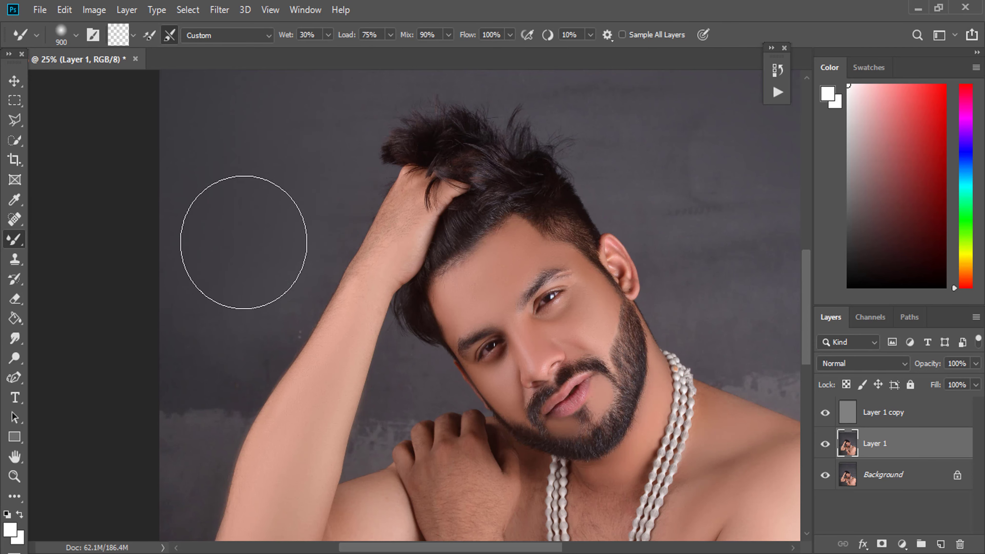
# Step: Shift the view to the arm and shrink the brush for the gap beside it
pyautogui.scroll(-3, 217, 264)
pyautogui.press('[')
pyautogui.press('[')
pyautogui.press('[')
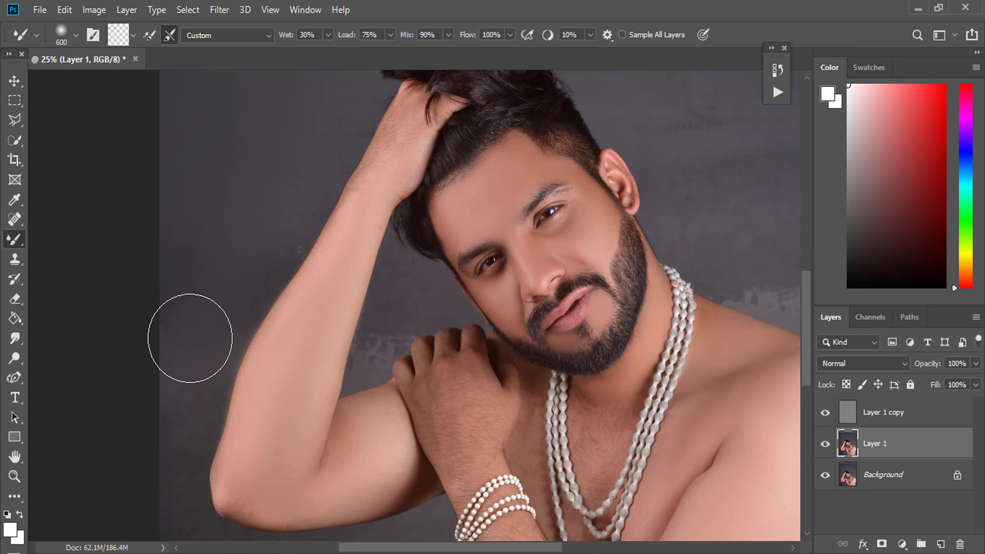
pyautogui.moveTo(187, 294)
pyautogui.mouseDown()
pyautogui.moveTo(256, 171)
pyautogui.moveTo(257, 201)
pyautogui.mouseUp()
pyautogui.scroll(3, 538, 164)
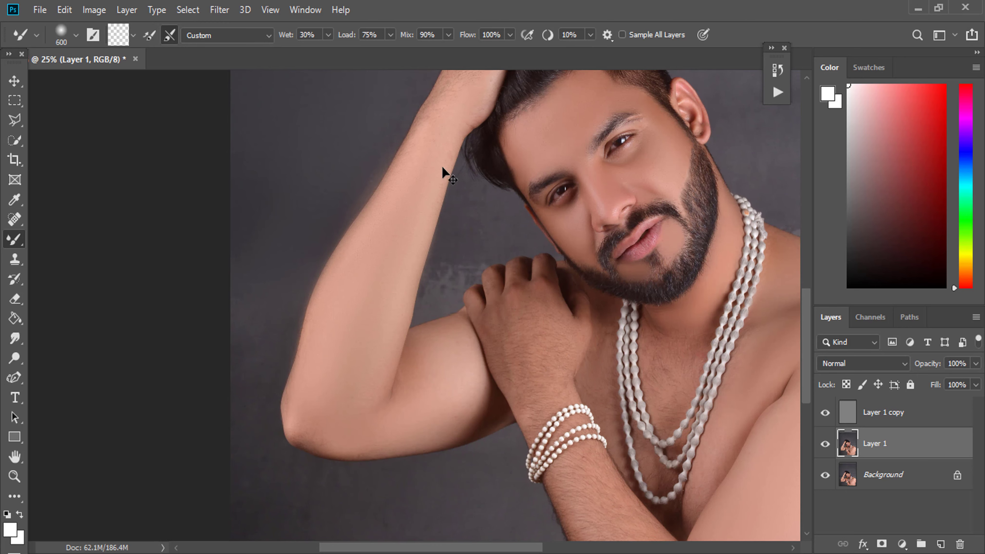
pyautogui.press('[')
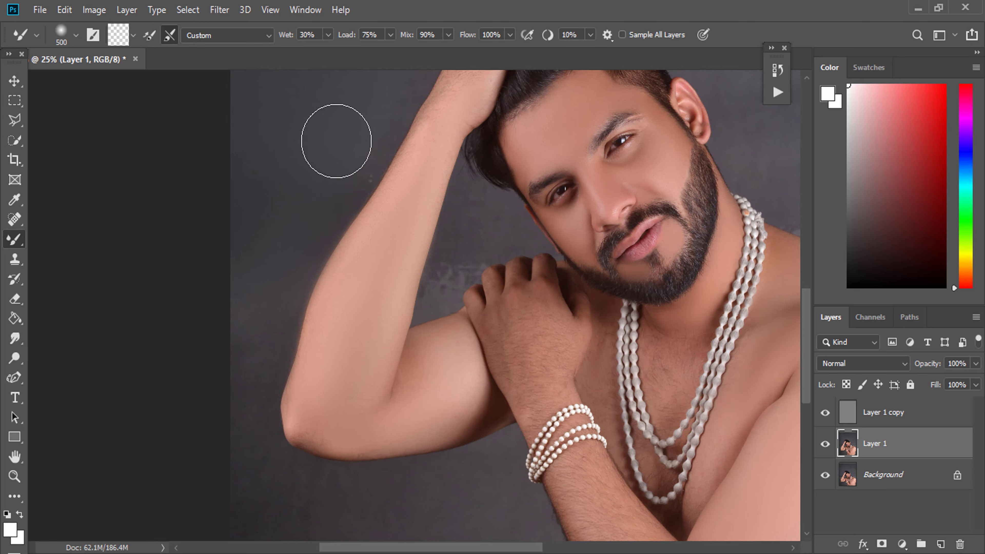
pyautogui.press('[')
pyautogui.press('[')
pyautogui.scroll(-2, 361, 166)
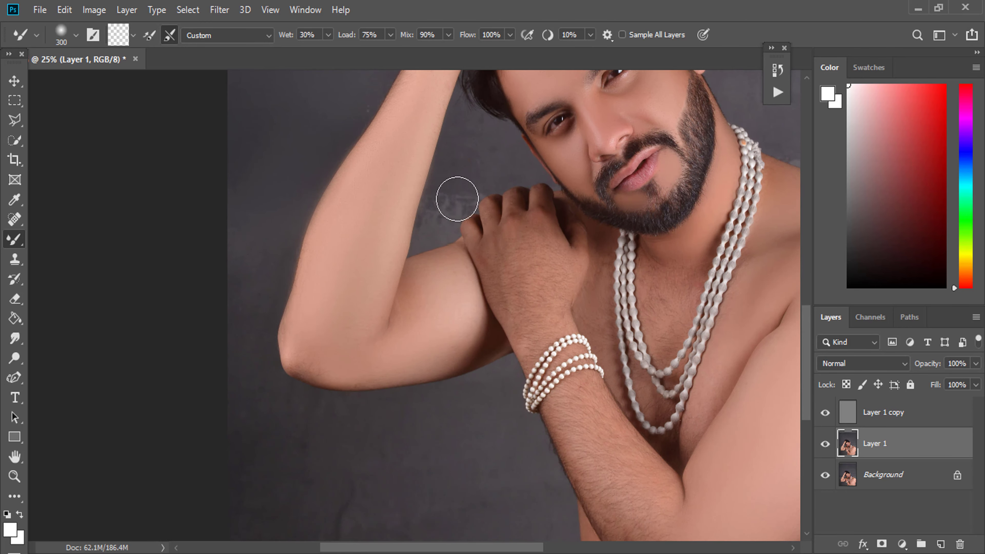
pyautogui.press('[')
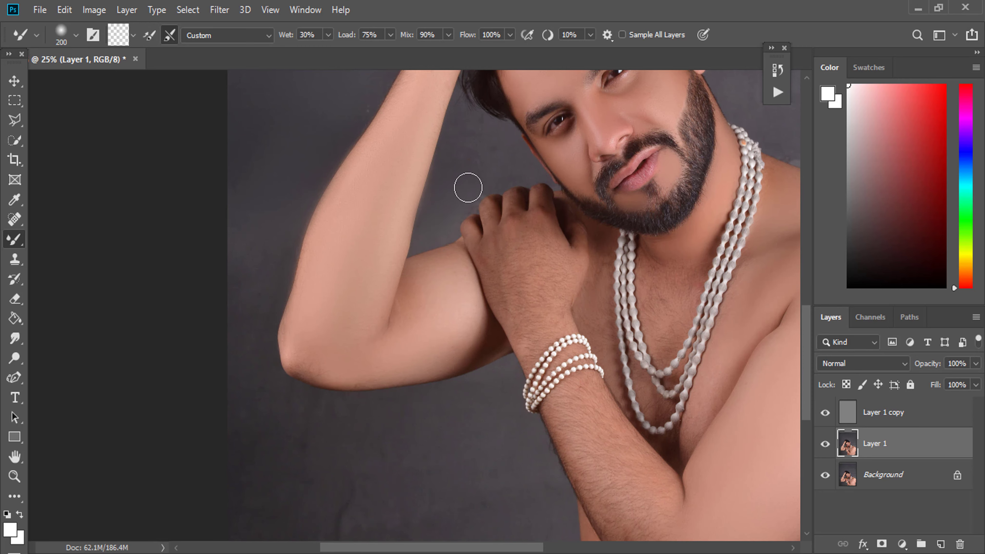
pyautogui.scroll(-3, 466, 139)
pyautogui.hscroll(-2, 465, 139)
# Step: Blend the dark streak below the elbow and the backdrop tones near the left edge
pyautogui.press(']')
pyautogui.press(']')
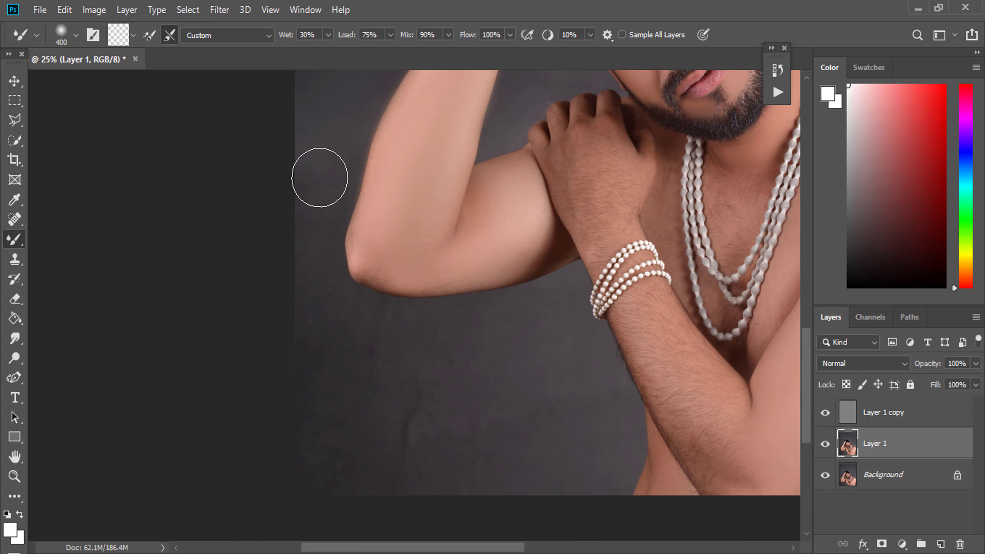
pyautogui.press(']')
pyautogui.scroll(-3, 279, 243)
pyautogui.hscroll(2, 279, 242)
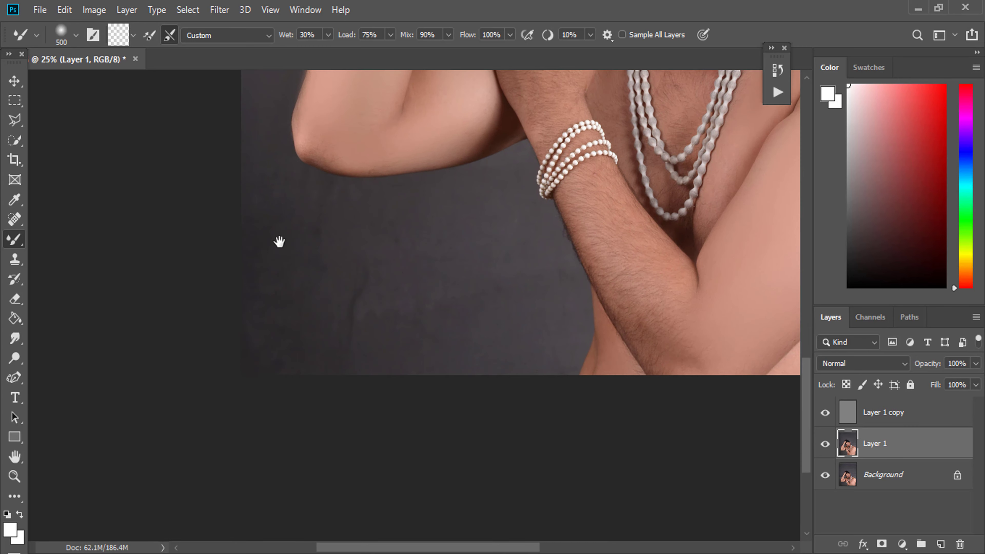
pyautogui.press(']')
pyautogui.press(']')
pyautogui.moveTo(375, 312)
pyautogui.mouseDown()
pyautogui.moveTo(275, 222)
pyautogui.moveTo(305, 357)
pyautogui.moveTo(442, 361)
pyautogui.moveTo(411, 259)
pyautogui.moveTo(464, 319)
pyautogui.moveTo(512, 292)
pyautogui.moveTo(391, 255)
pyautogui.mouseUp()
pyautogui.press('[')
pyautogui.press('[')
pyautogui.press('[')
pyautogui.scroll(3, 387, 359)
pyautogui.hscroll(-1, 387, 359)
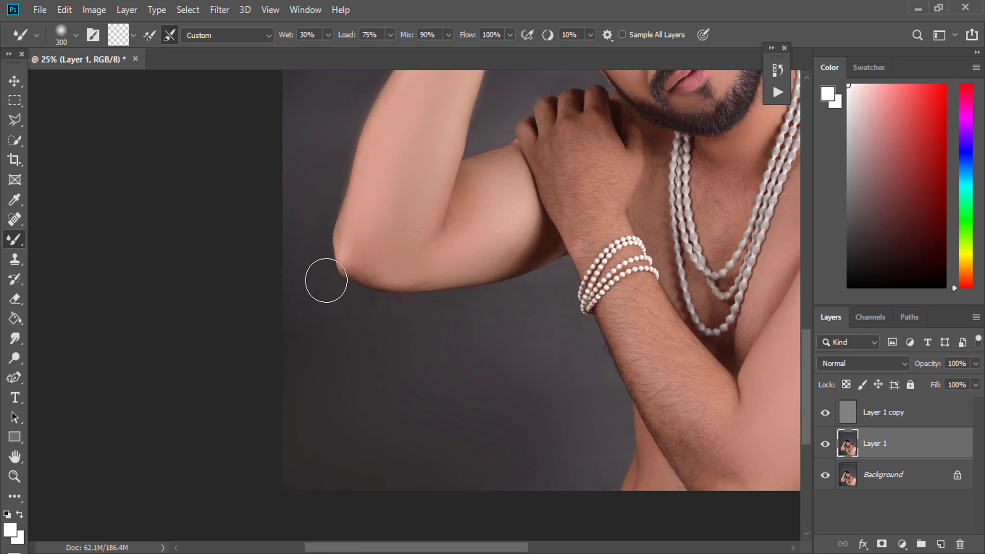
pyautogui.moveTo(400, 324)
pyautogui.mouseDown()
pyautogui.moveTo(301, 202)
pyautogui.moveTo(296, 313)
pyautogui.moveTo(413, 325)
pyautogui.moveTo(521, 296)
pyautogui.moveTo(497, 363)
pyautogui.moveTo(529, 312)
pyautogui.moveTo(591, 393)
pyautogui.moveTo(598, 494)
pyautogui.mouseUp()
# Step: Scroll toward the upper backdrop and enlarge the brush for wider strokes
pyautogui.scroll(5, 567, 409)
pyautogui.hscroll(2, 567, 408)
pyautogui.press('[')
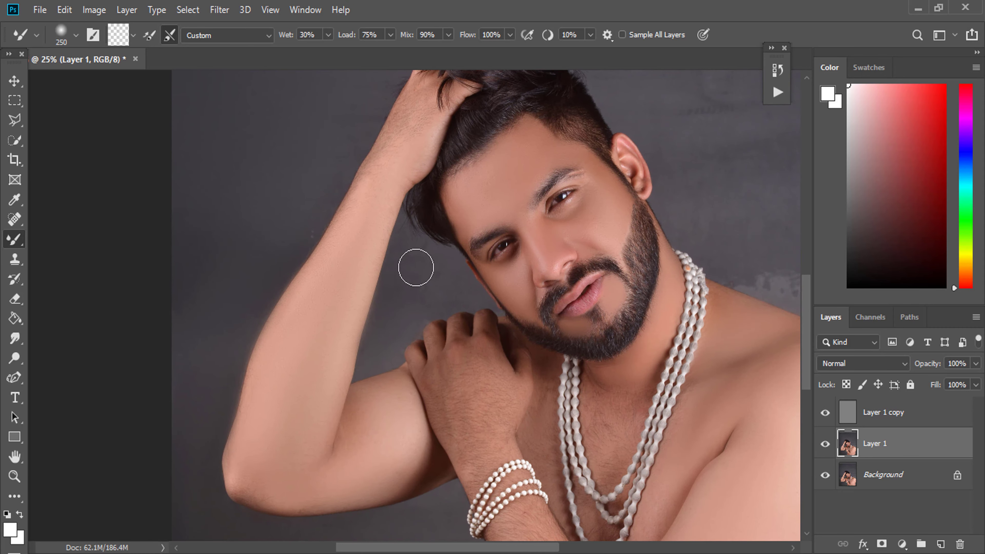
pyautogui.scroll(3, 349, 256)
pyautogui.press(']')
pyautogui.press(']')
pyautogui.press(']')
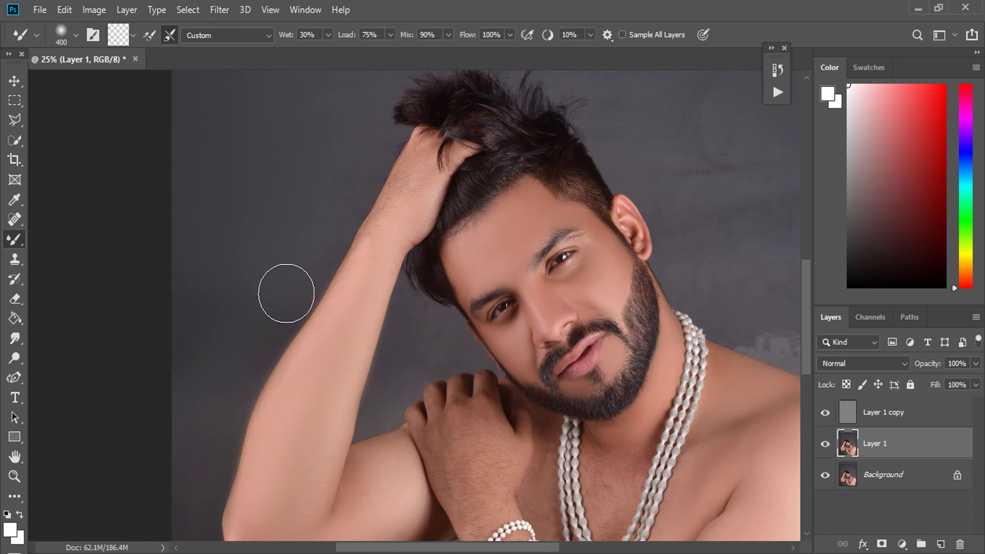
pyautogui.scroll(2, 330, 206)
pyautogui.press(']')
pyautogui.press(']')
pyautogui.press(']')
pyautogui.press(']')
pyautogui.press(']')
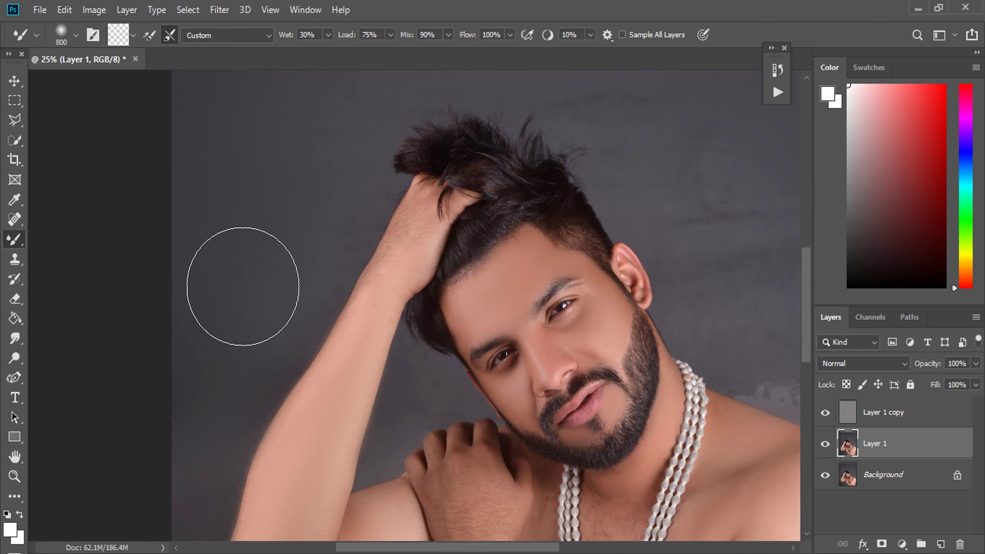
# Step: Smooth the blotchy grey backdrop above the head
pyautogui.moveTo(430, 190); pyautogui.dragTo(193, 370)
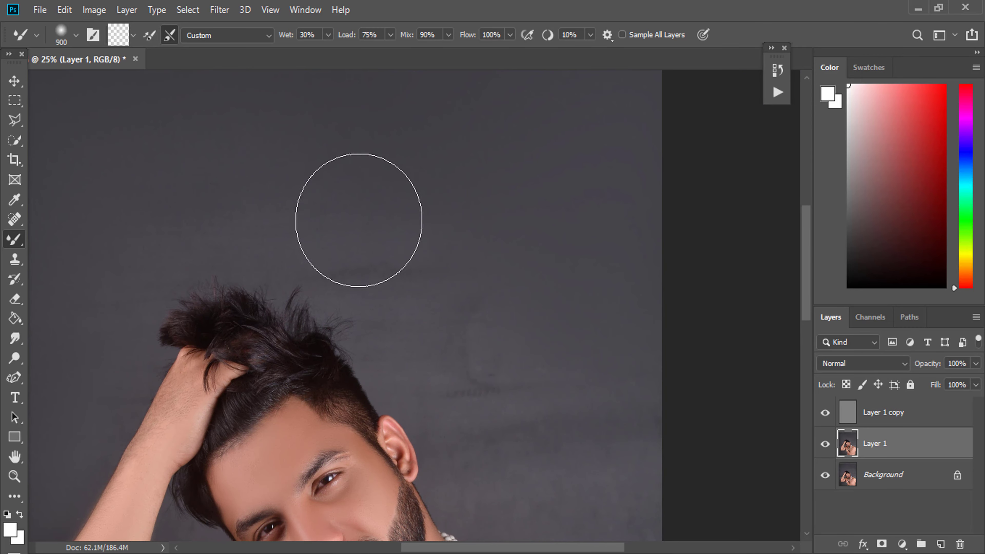
pyautogui.moveTo(442, 324); pyautogui.dragTo(315, 259)
pyautogui.press('[')
pyautogui.press('[')
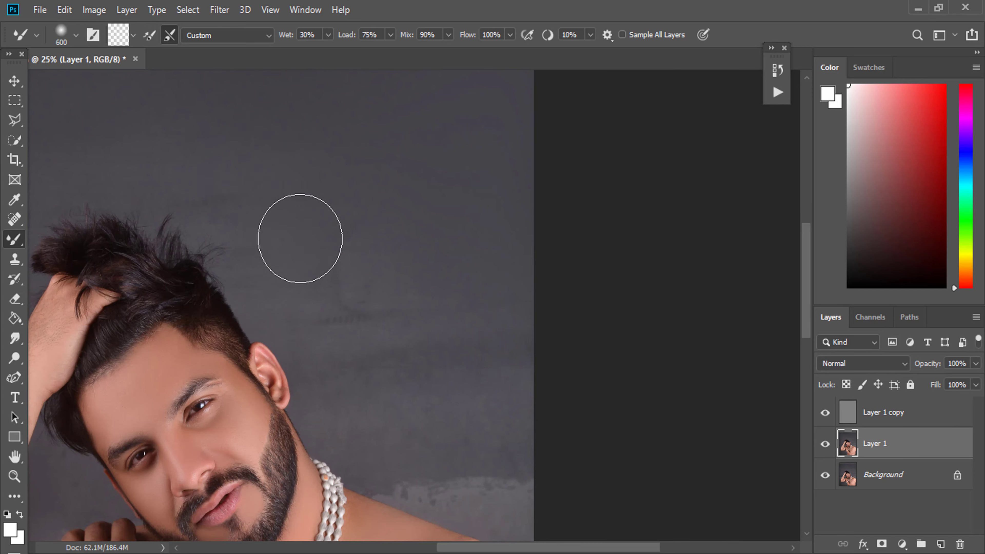
pyautogui.press(']')
pyautogui.moveTo(325, 288)
pyautogui.mouseDown()
pyautogui.moveTo(337, 257)
pyautogui.moveTo(367, 336)
pyautogui.moveTo(314, 250)
pyautogui.mouseUp()
# Step: Blend the blotchy background right of the neck and along the shoulder edge
pyautogui.moveTo(396, 340); pyautogui.dragTo(411, 185)
pyautogui.press('[')
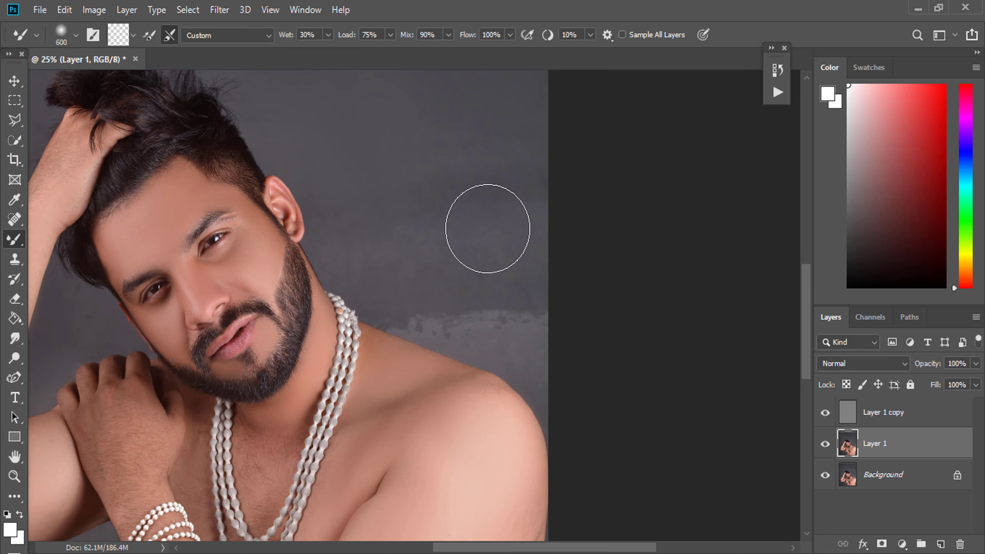
pyautogui.press(']')
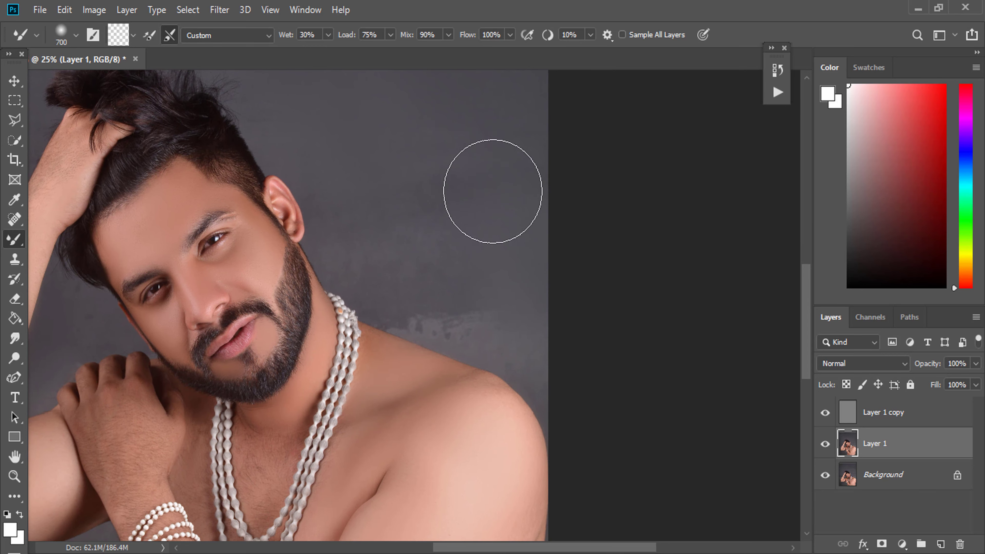
pyautogui.press(']')
pyautogui.press('[')
pyautogui.press('[')
pyautogui.press('[')
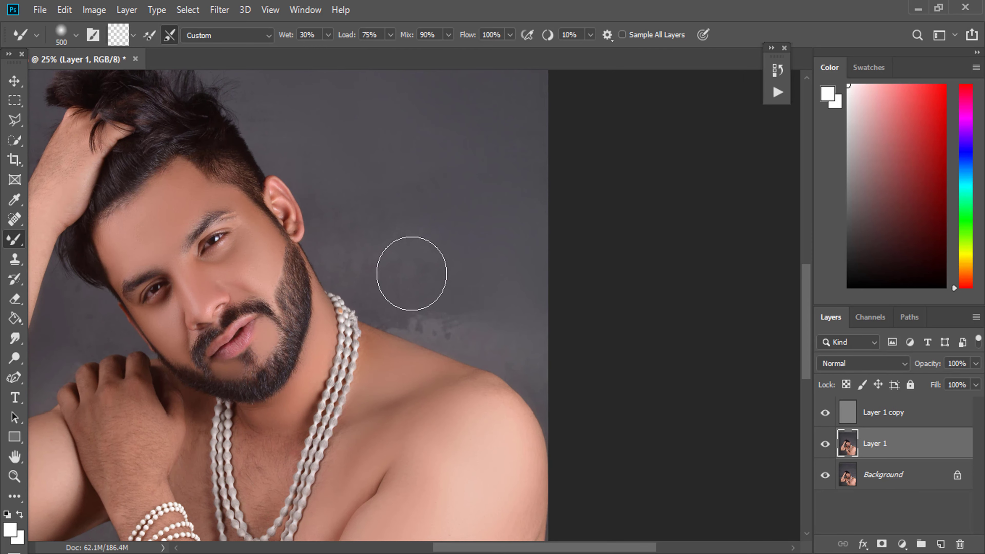
pyautogui.moveTo(415, 286); pyautogui.dragTo(534, 347)
pyautogui.press('[')
pyautogui.press('[')
pyautogui.press('[')
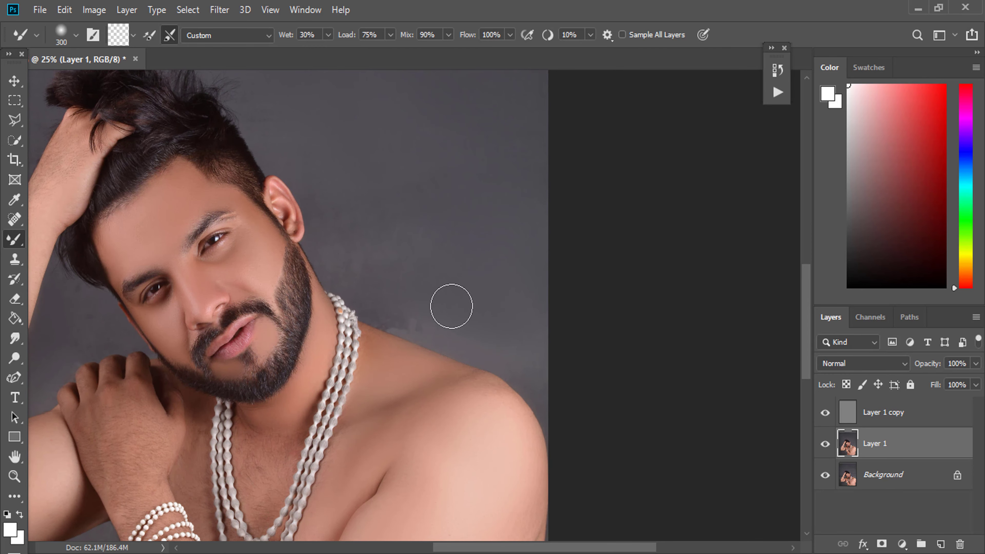
pyautogui.press(']')
pyautogui.press(']')
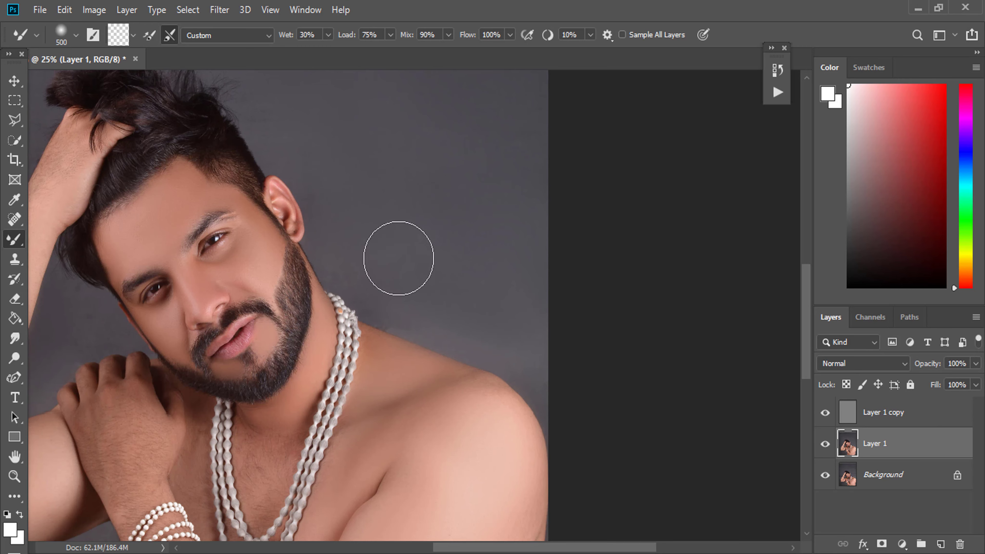
# Step: Bring more of the head into view and fine-tune the brush size for blending
pyautogui.moveTo(435, 279); pyautogui.dragTo(558, 269)
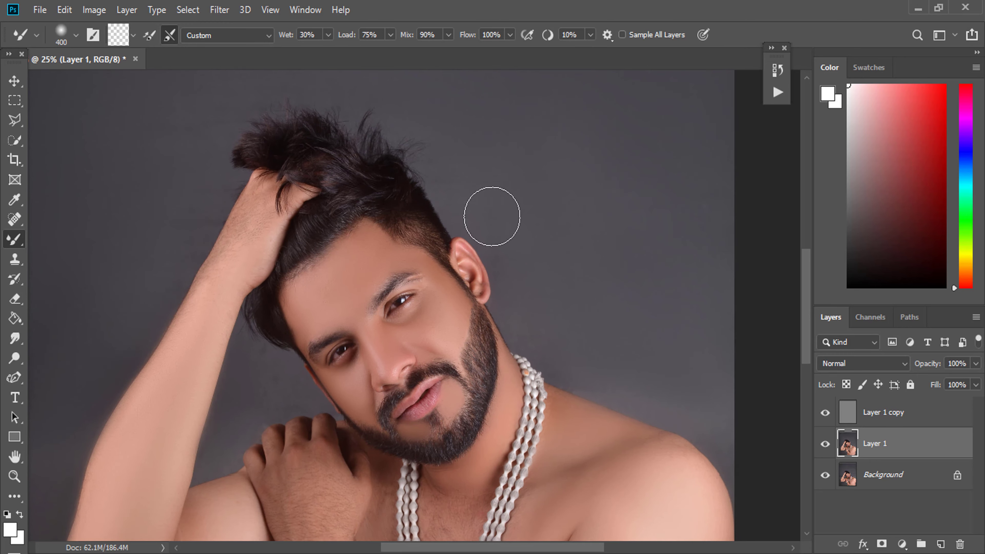
pyautogui.press('[')
pyautogui.press('[')
pyautogui.press('[')
pyautogui.scroll(2, 446, 163)
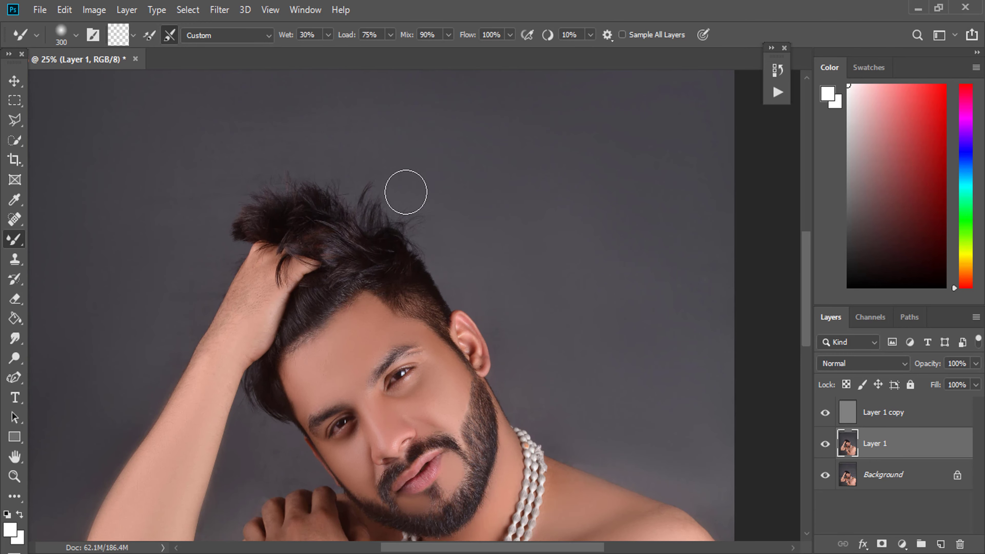
pyautogui.press(']')
pyautogui.press(']')
pyautogui.press(']')
pyautogui.press(']')
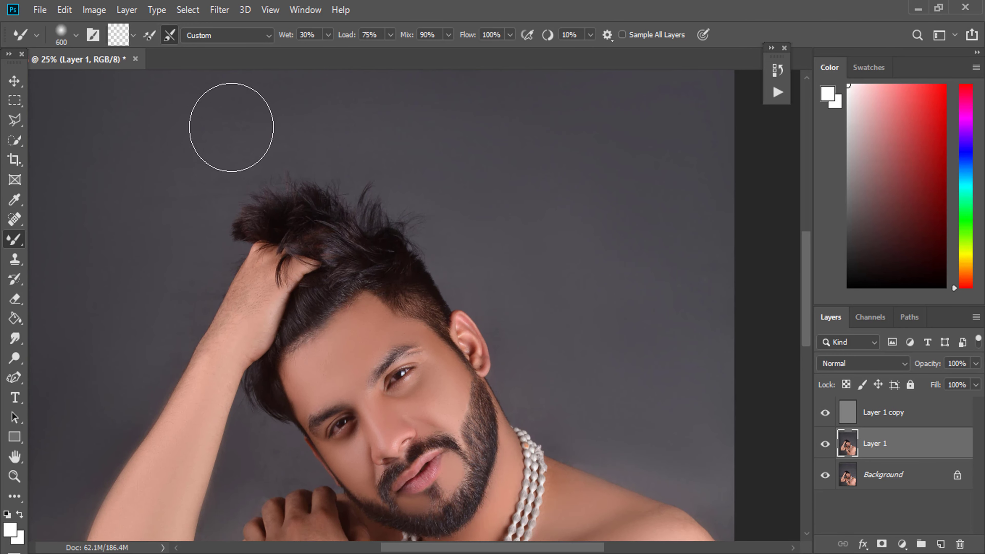
pyautogui.press(']')
pyautogui.press('[')
pyautogui.press('[')
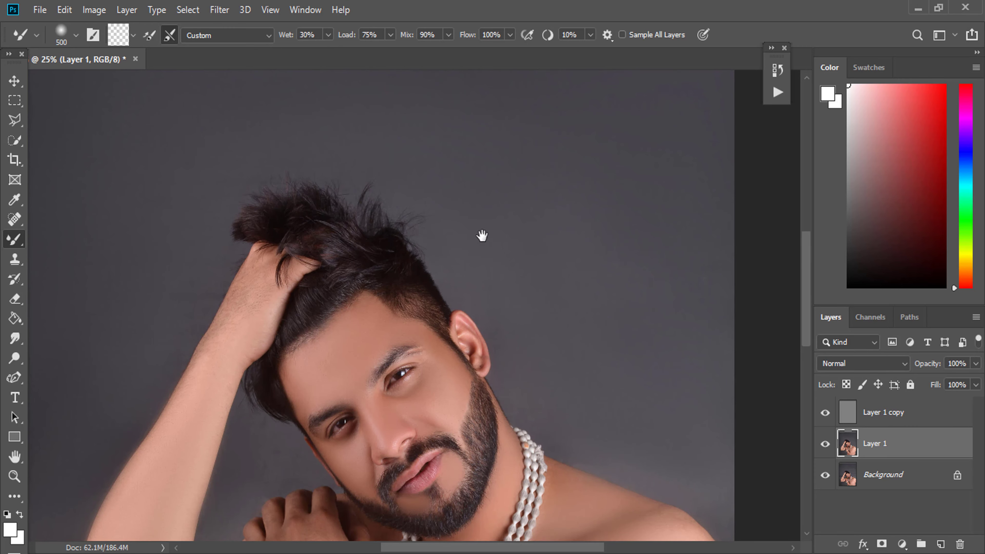
pyautogui.scroll(-2, 482, 235)
pyautogui.press('[')
pyautogui.press('[')
pyautogui.press('[')
pyautogui.press('[')
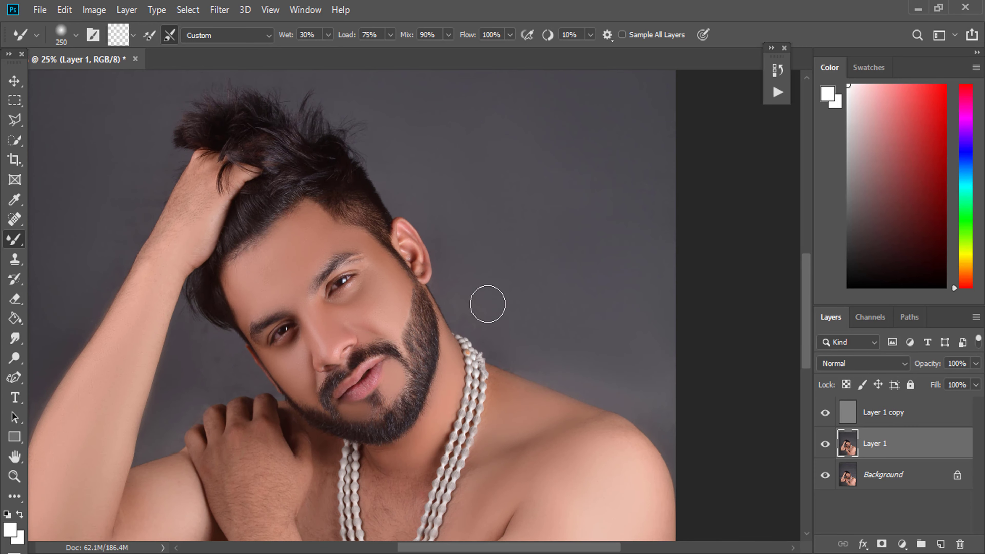
pyautogui.press(']')
pyautogui.press(']')
pyautogui.press(']')
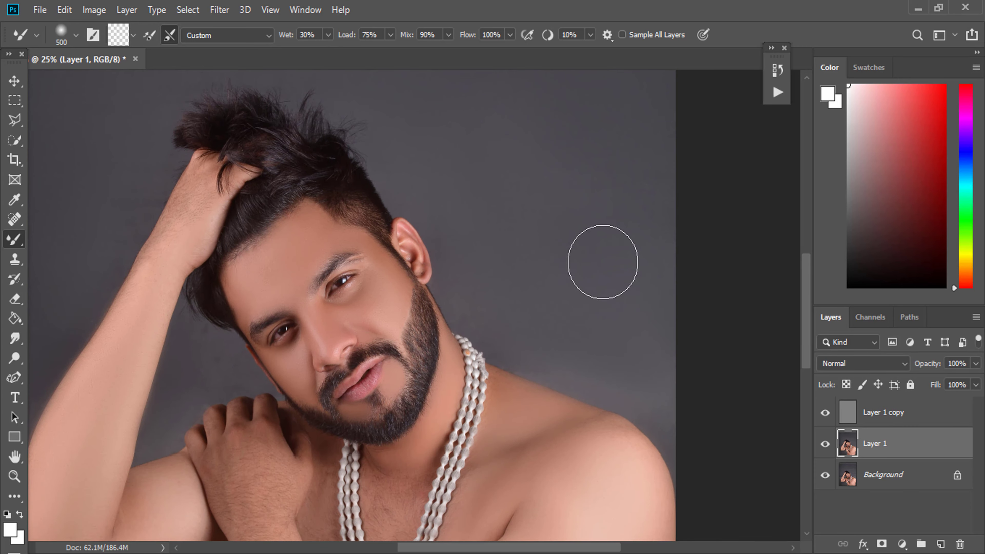
# Step: Move to the raised arm and above-head backdrop, enlarging the brush for that area
pyautogui.moveTo(360, 292); pyautogui.dragTo(627, 203)
pyautogui.press('[')
pyautogui.press('[')
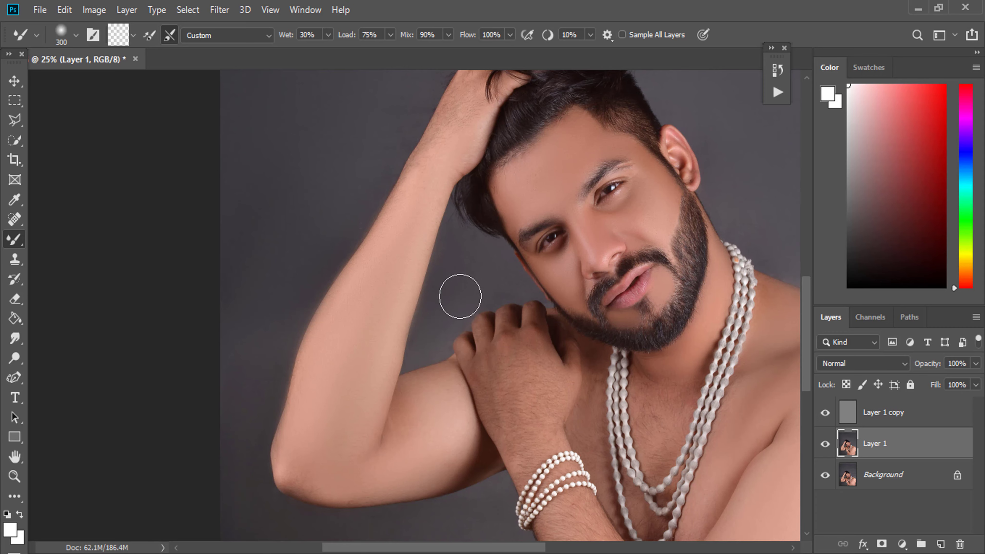
pyautogui.press(']')
pyautogui.press(']')
pyautogui.press(']')
pyautogui.press(']')
pyautogui.press(']')
pyautogui.scroll(2, 344, 163)
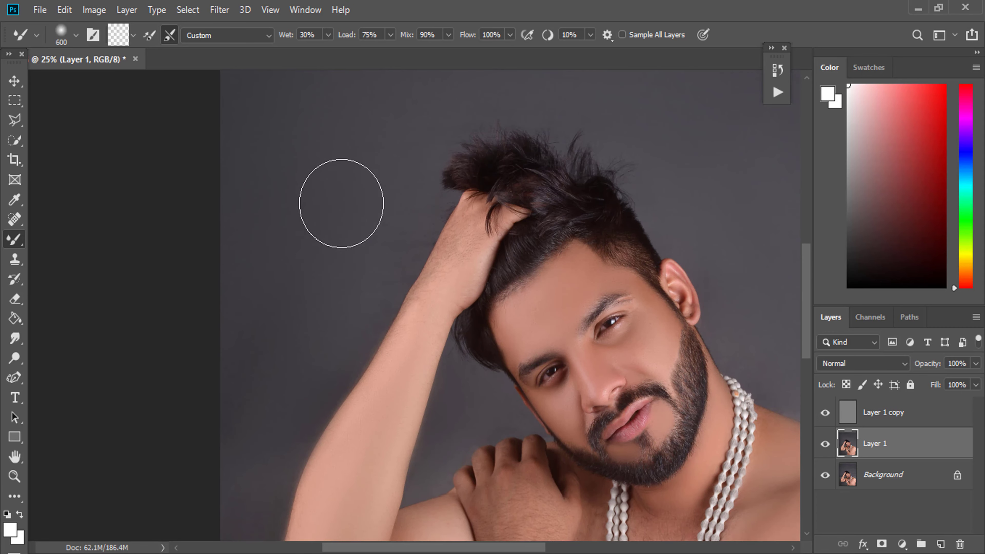
pyautogui.press(']')
pyautogui.scroll(3, 349, 252)
pyautogui.moveTo(332, 264); pyautogui.dragTo(325, 267)
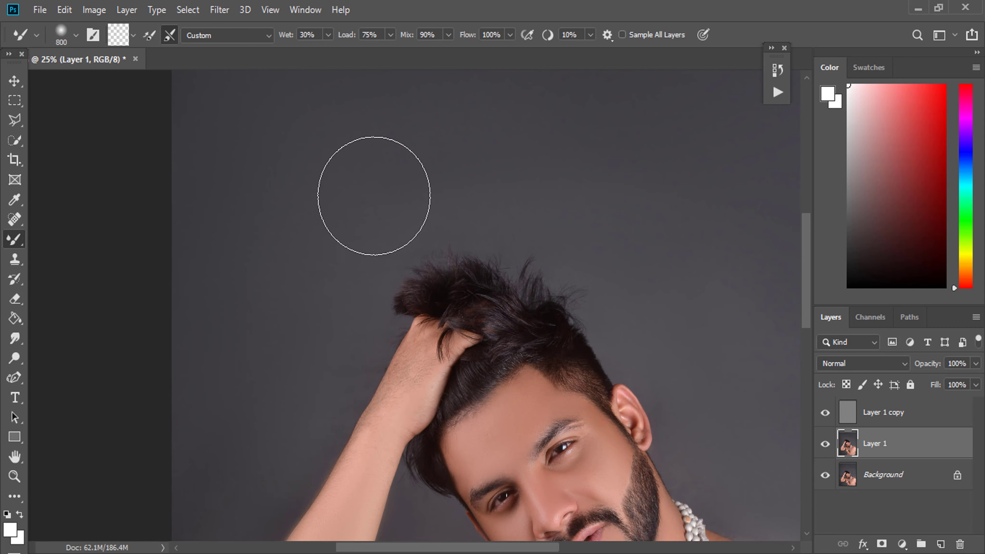
pyautogui.click(14, 476)
# Step: Fit the portrait on screen and toggle Layer 1's visibility to compare the retouch
pyautogui.rightClick(547, 334)
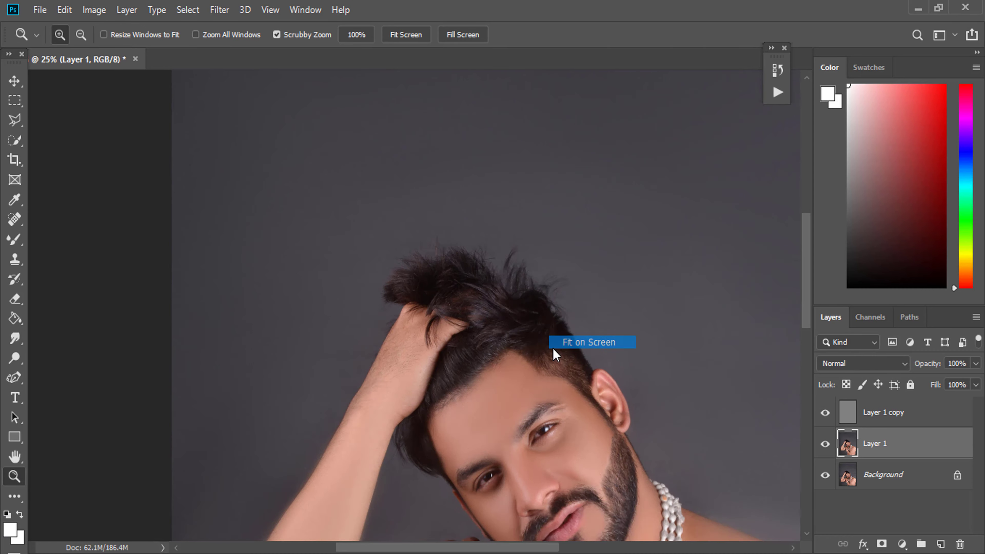
pyautogui.click(552, 344)
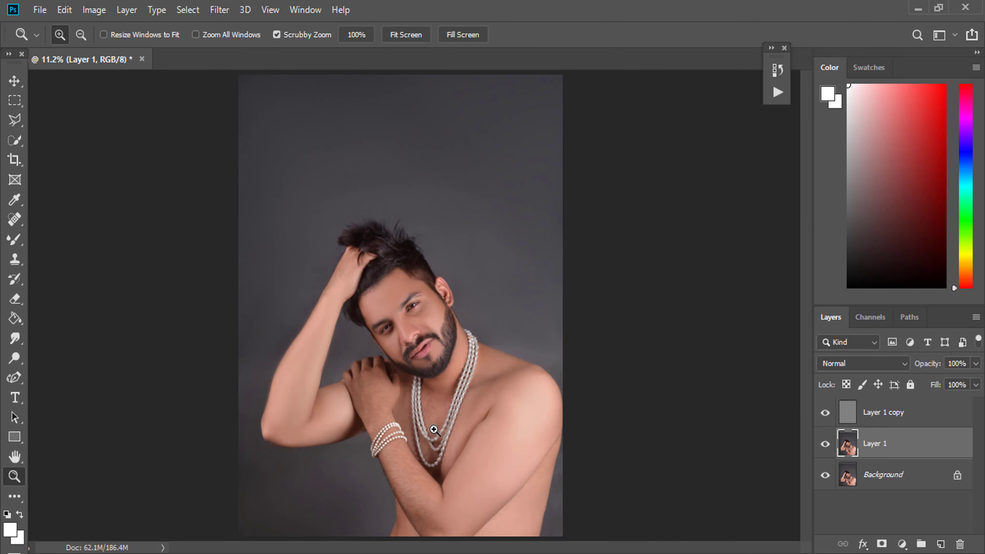
pyautogui.click(826, 446)
pyautogui.click(826, 445)
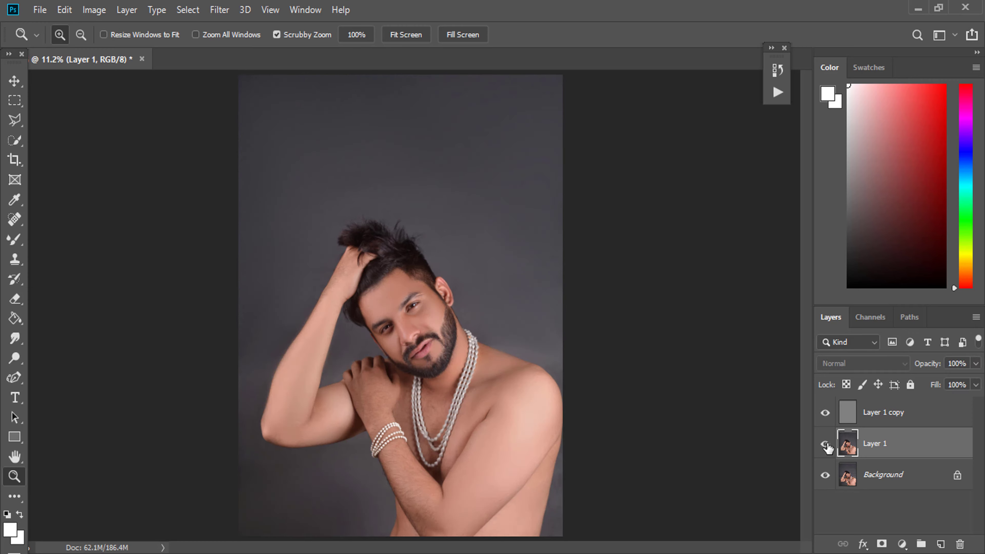
# Step: Flatten all layers into a single Background layer
pyautogui.rightClick(893, 422)
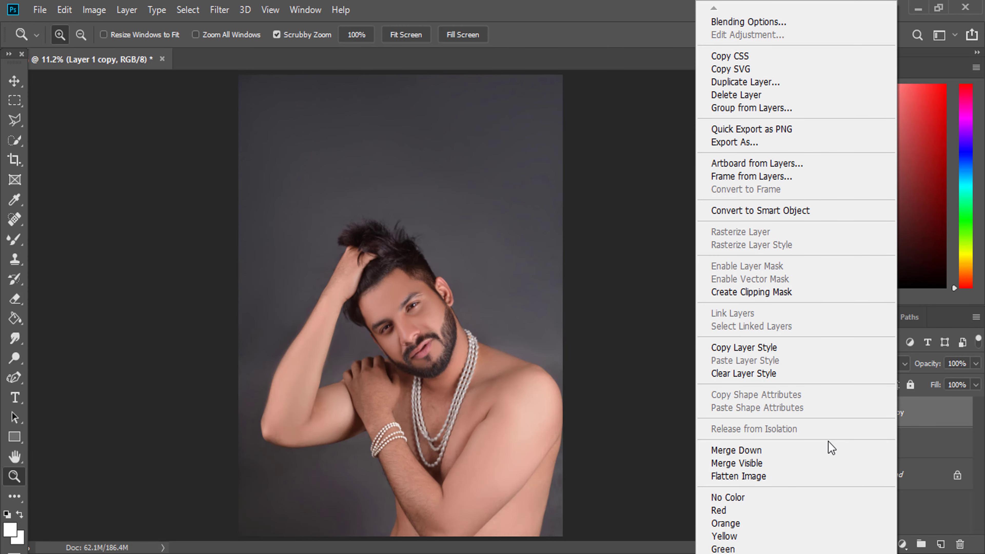
pyautogui.click(738, 463)
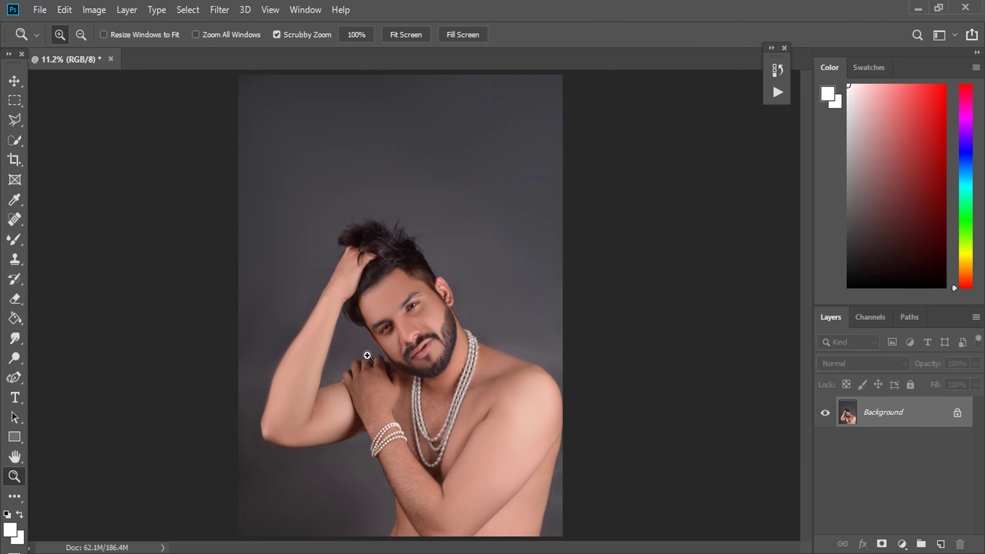
pyautogui.click(219, 10)
# Step: Open the Camera Raw Filter, browse the Tone Curve panel, and leave Basic expanded
pyautogui.click(265, 100)
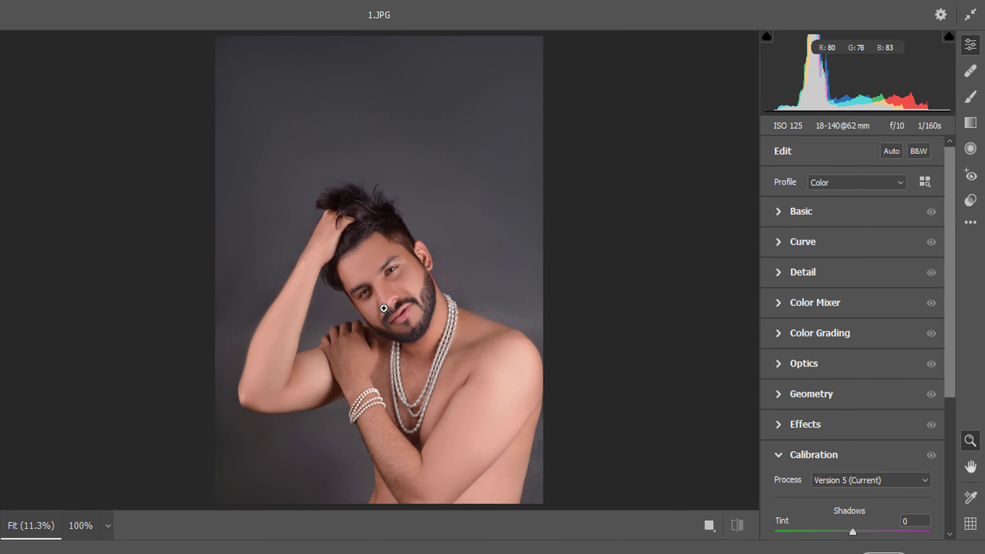
pyautogui.click(799, 211)
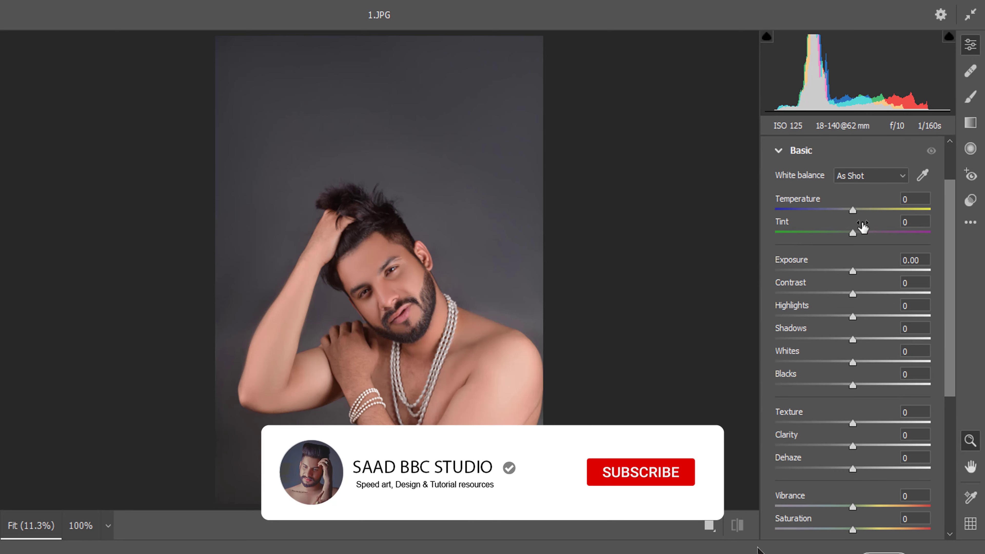
pyautogui.scroll(-5, 887, 268)
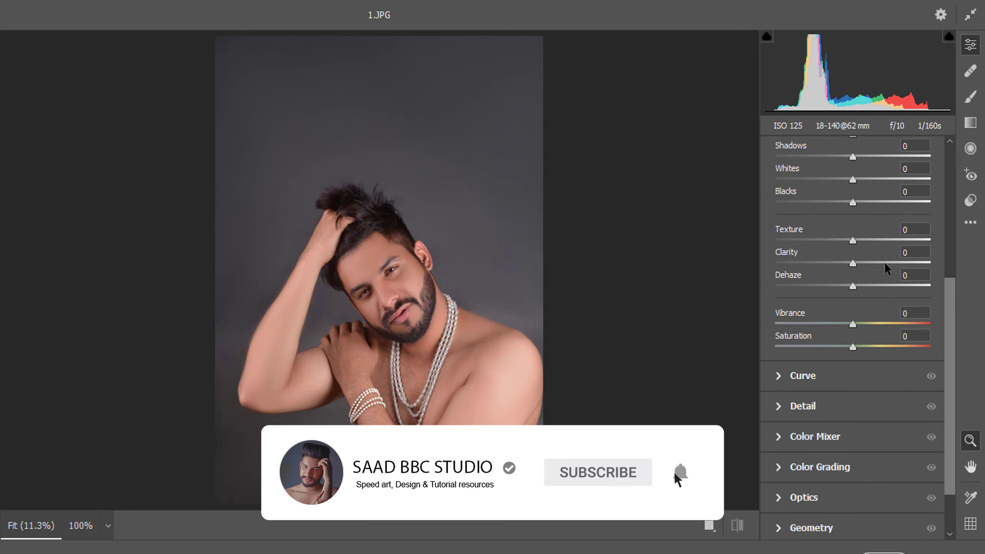
pyautogui.scroll(-2, 853, 295)
pyautogui.click(802, 311)
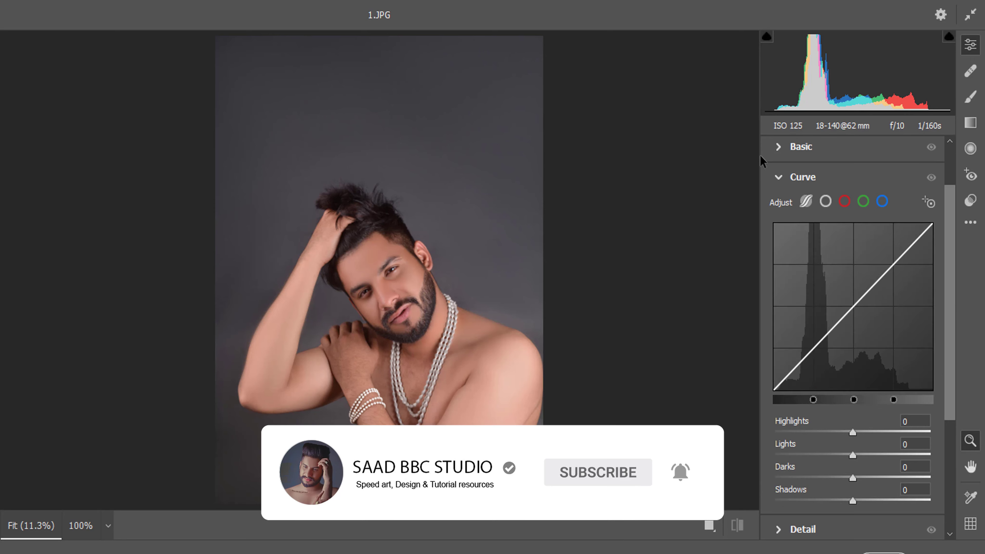
pyautogui.scroll(-4, 928, 274)
pyautogui.scroll(-2, 929, 274)
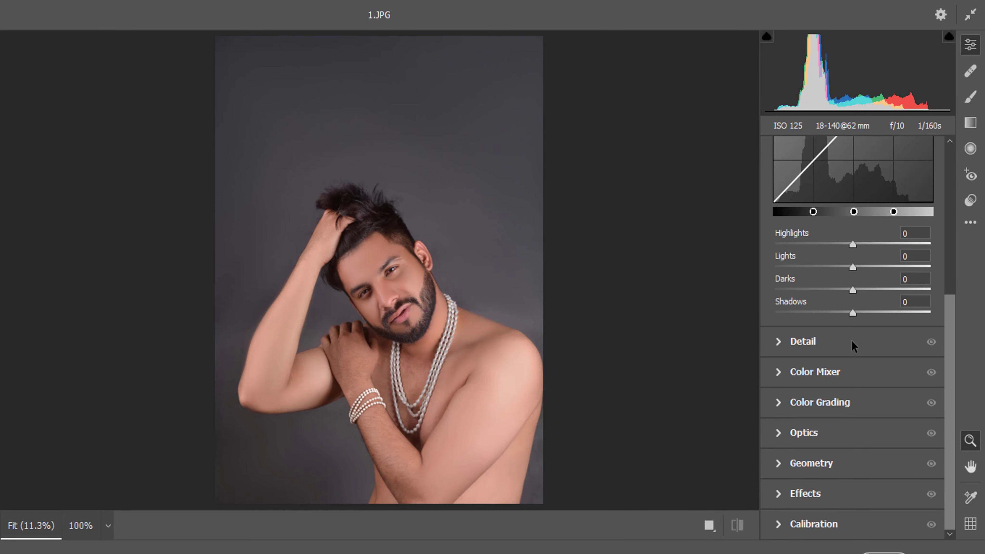
pyautogui.scroll(8, 853, 337)
pyautogui.scroll(1, 852, 338)
pyautogui.click(789, 242)
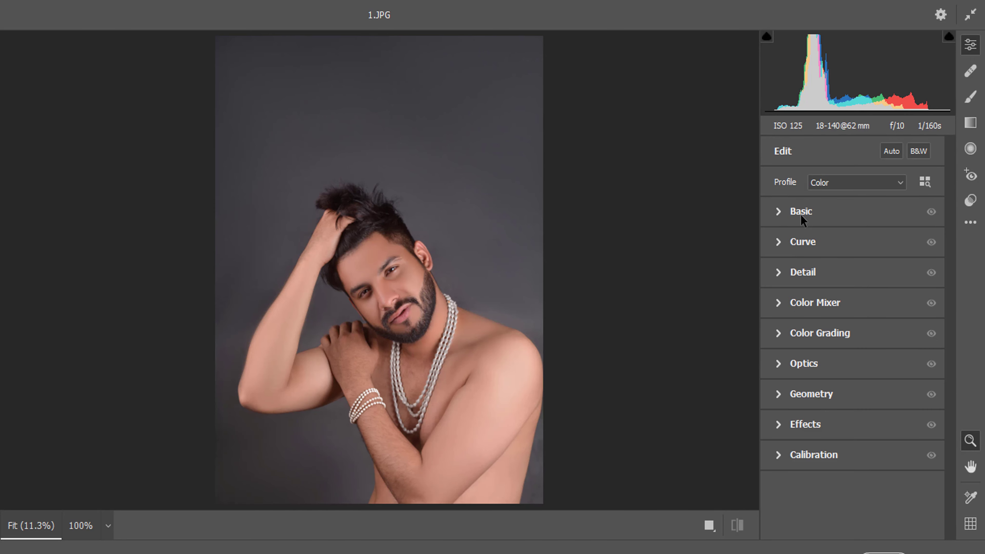
pyautogui.click(801, 216)
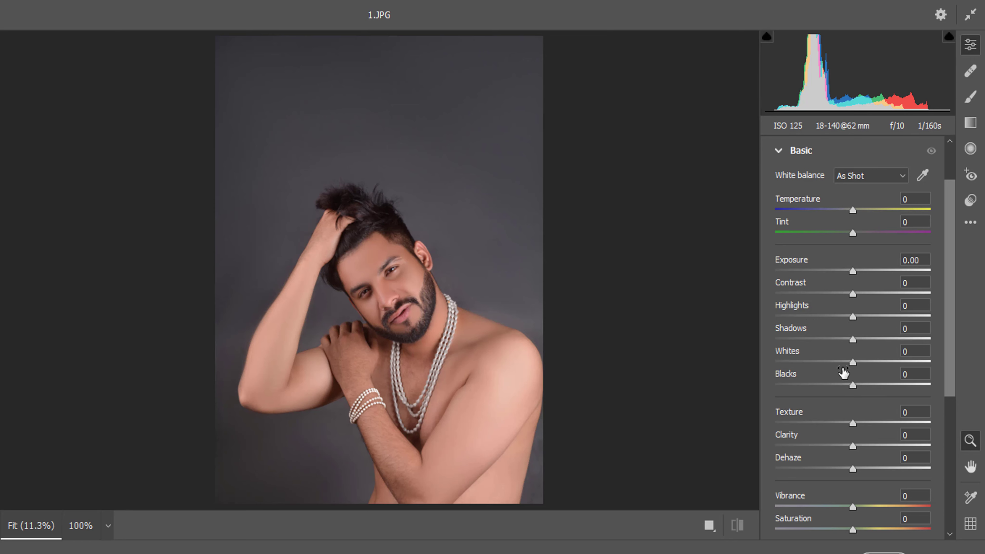
# Step: Set Highlights to -37, reset Exposure to zero, and raise Shadows to +18
pyautogui.moveTo(833, 316)
pyautogui.mouseDown()
pyautogui.moveTo(823, 315)
pyautogui.moveTo(863, 294)
pyautogui.moveTo(856, 270)
pyautogui.mouseUp()
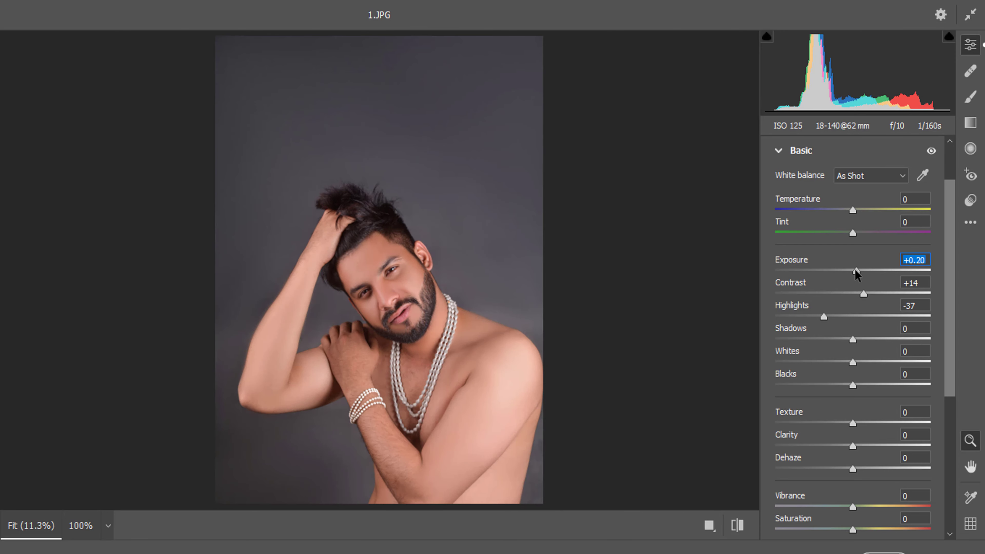
pyautogui.doubleClick(856, 270)
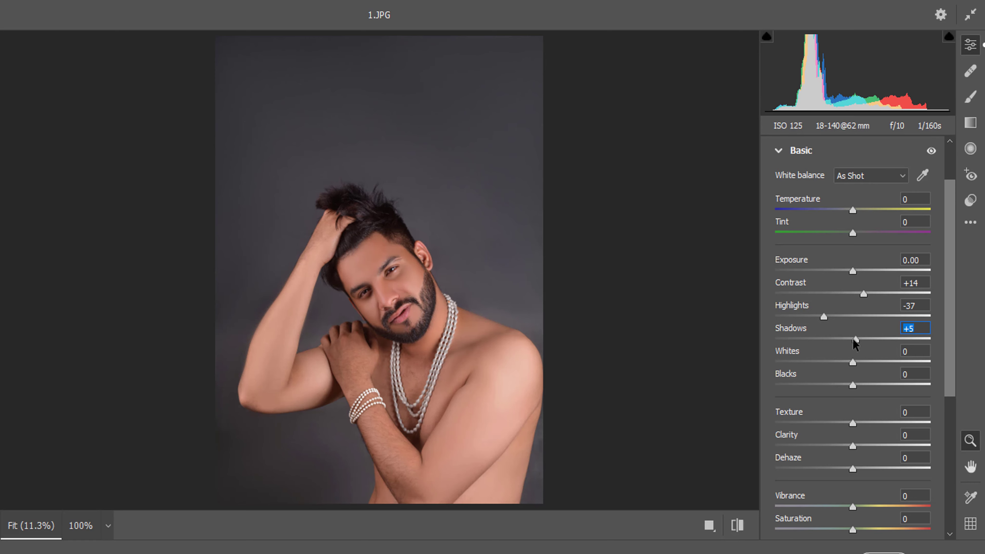
pyautogui.moveTo(855, 344)
pyautogui.mouseDown()
pyautogui.moveTo(865, 343)
pyautogui.moveTo(840, 361)
pyautogui.moveTo(846, 386)
pyautogui.mouseUp()
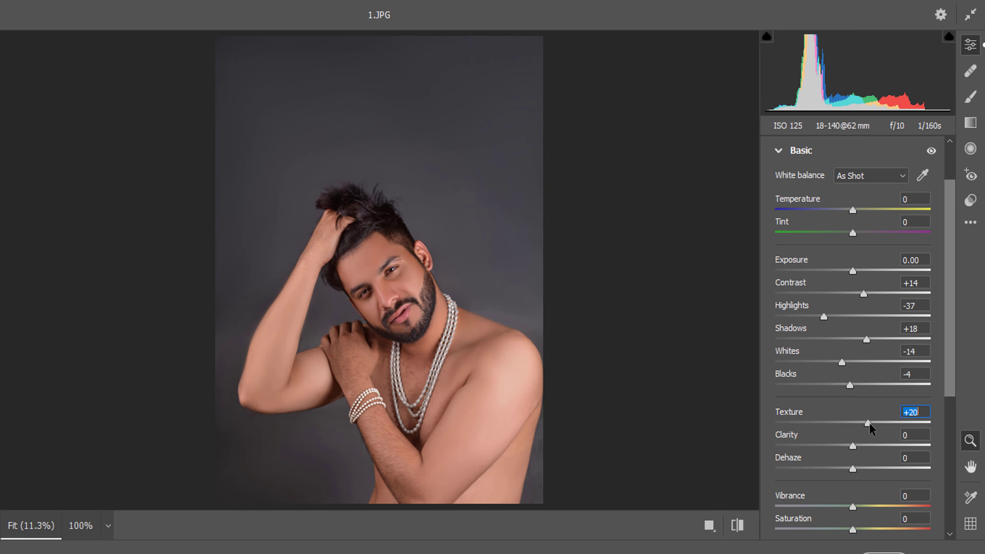
pyautogui.scroll(-1, 865, 414)
pyautogui.scroll(-4, 830, 416)
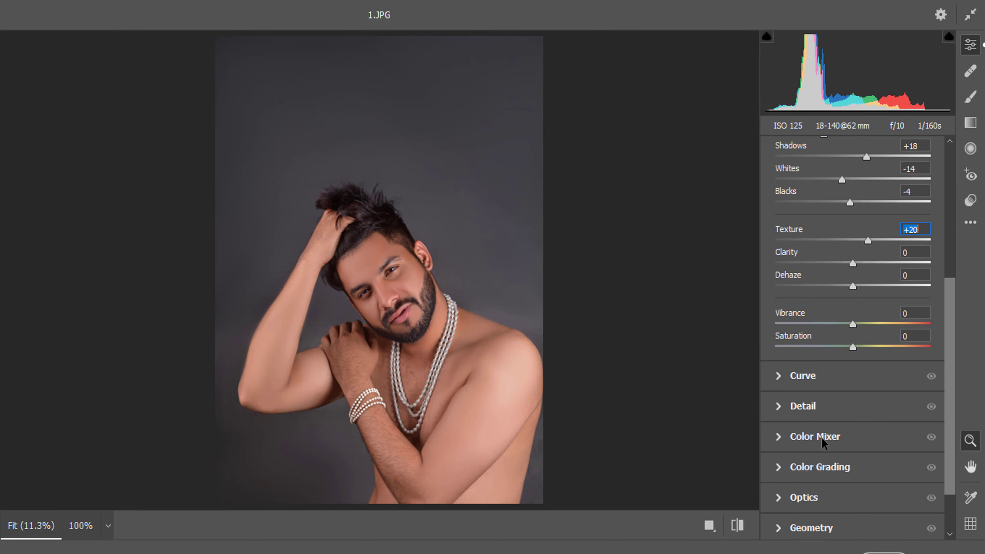
# Step: In the Color Mixer, reduce Oranges saturation to -18, then switch to luminance
pyautogui.click(808, 438)
pyautogui.click(832, 263)
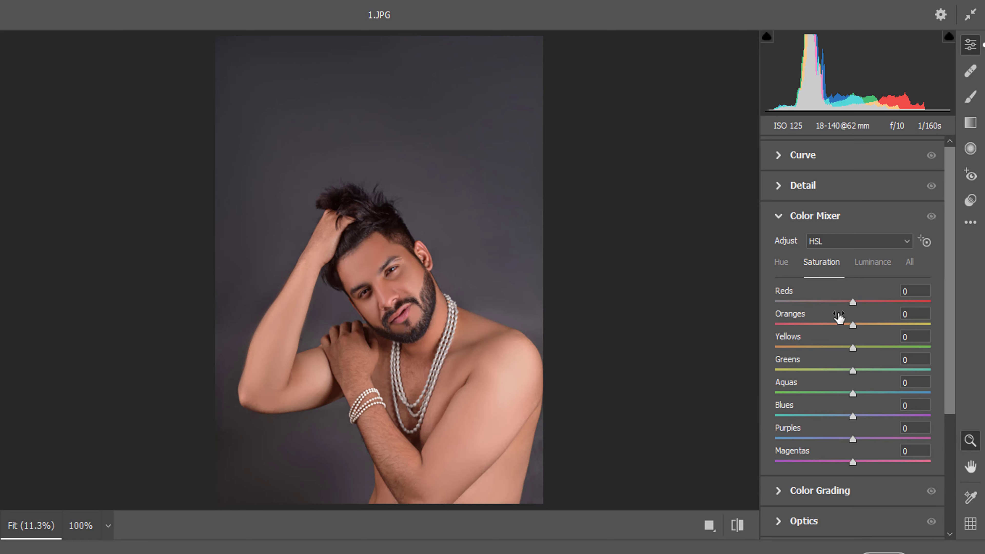
pyautogui.moveTo(844, 327); pyautogui.dragTo(867, 326)
pyautogui.click(872, 271)
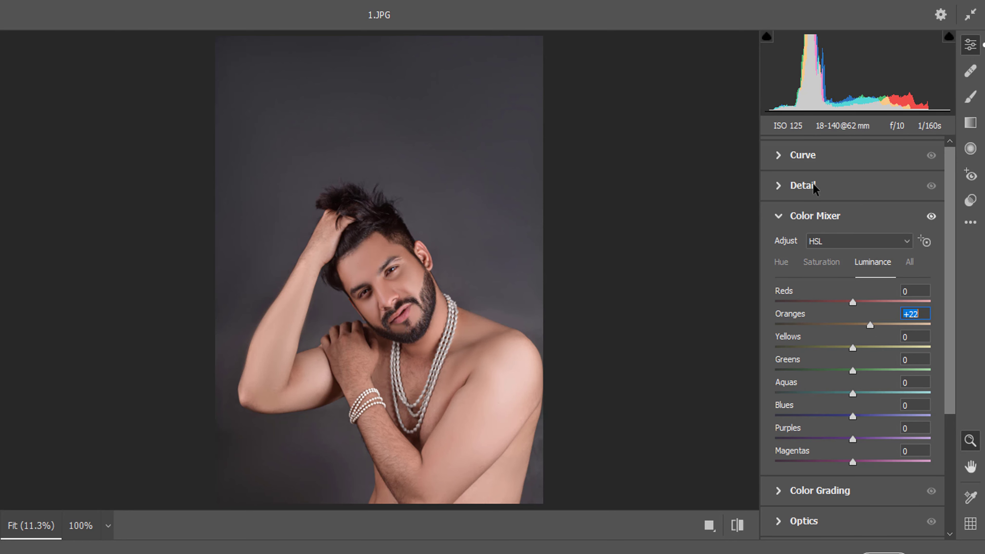
pyautogui.click(809, 157)
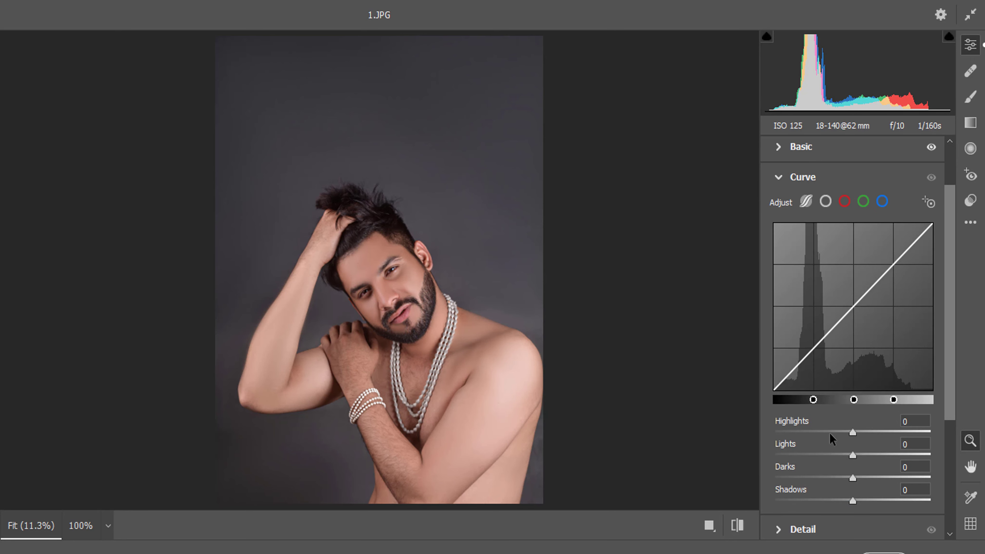
# Step: Raise the tone curve: Lights +9, Shadows +9, Highlights +18
pyautogui.moveTo(849, 453); pyautogui.dragTo(862, 453)
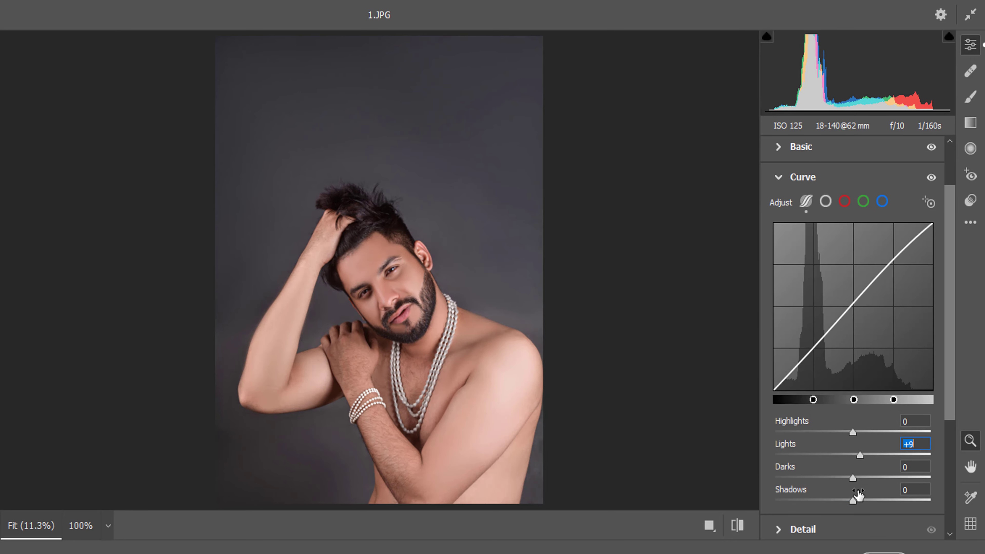
pyautogui.moveTo(855, 503); pyautogui.dragTo(859, 504)
pyautogui.moveTo(852, 431); pyautogui.dragTo(865, 432)
pyautogui.scroll(-5, 831, 391)
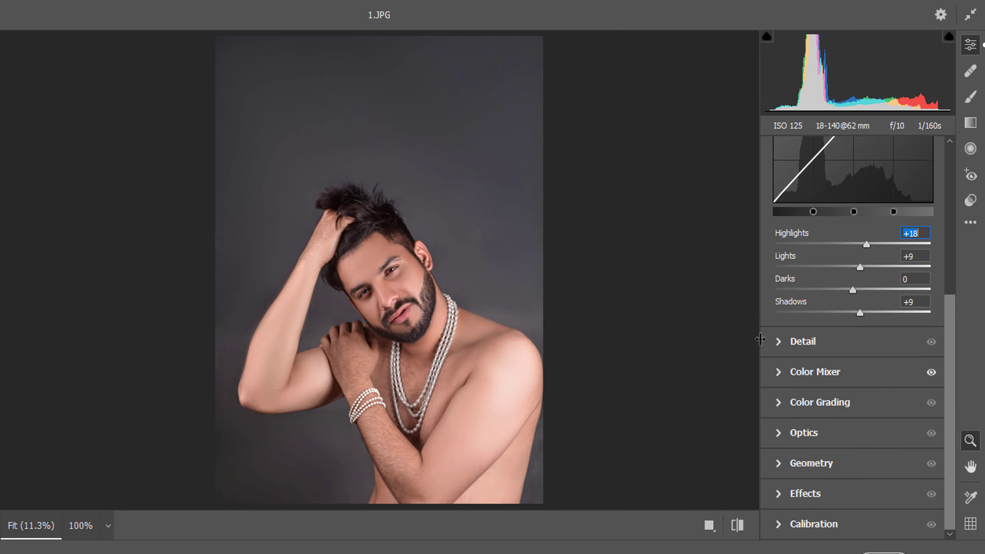
# Step: Set Detail Noise Reduction to 21 and Effects Vignetting to -22
pyautogui.click(812, 343)
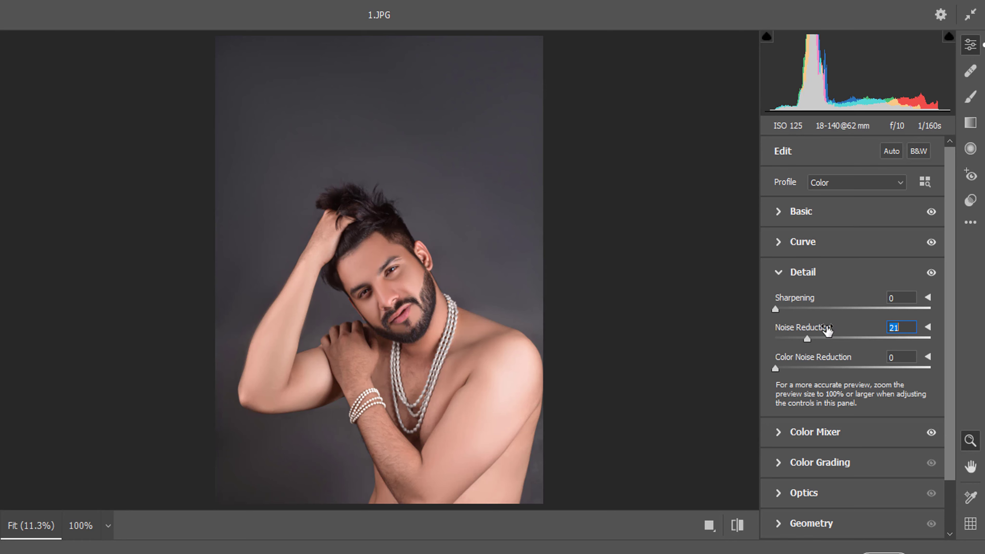
pyautogui.scroll(-3, 825, 337)
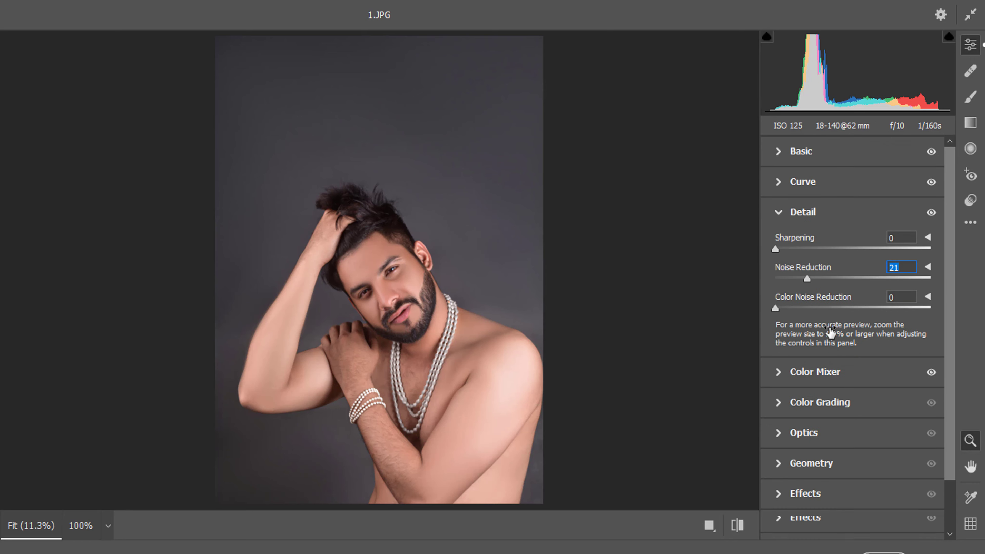
pyautogui.click(806, 494)
pyautogui.moveTo(845, 493); pyautogui.dragTo(835, 489)
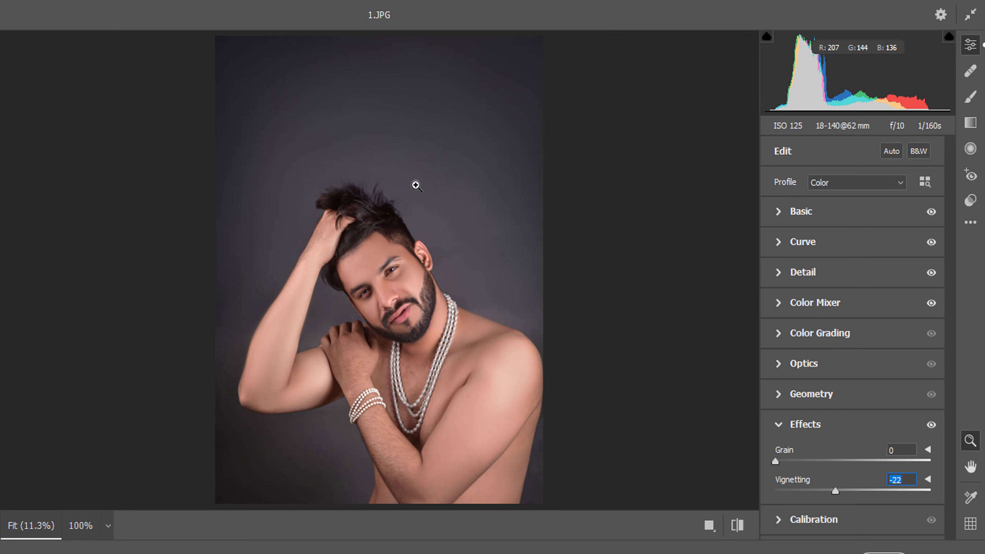
# Step: Desaturate Blues, Purples and Magentas to -100 in the Color Mixer
pyautogui.click(800, 302)
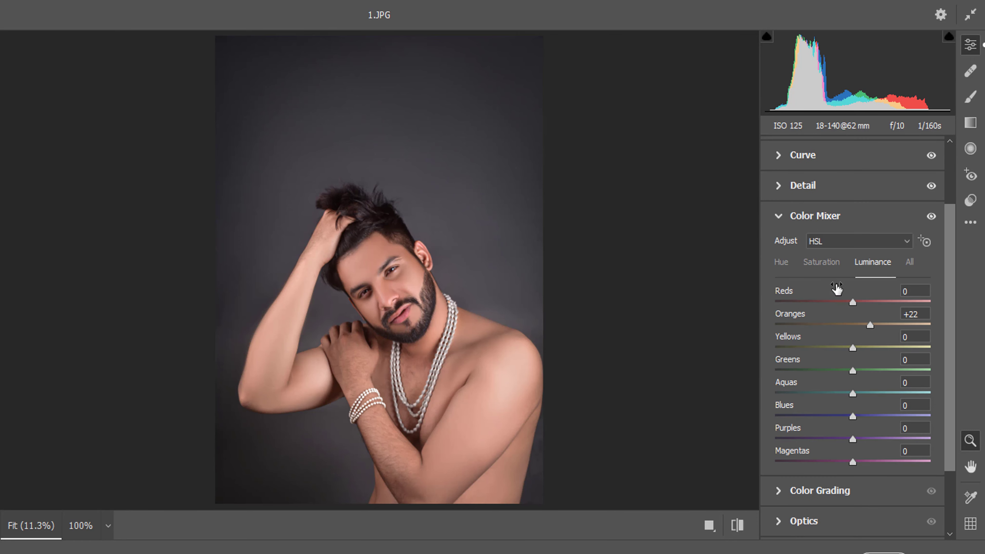
pyautogui.moveTo(852, 416); pyautogui.dragTo(703, 418)
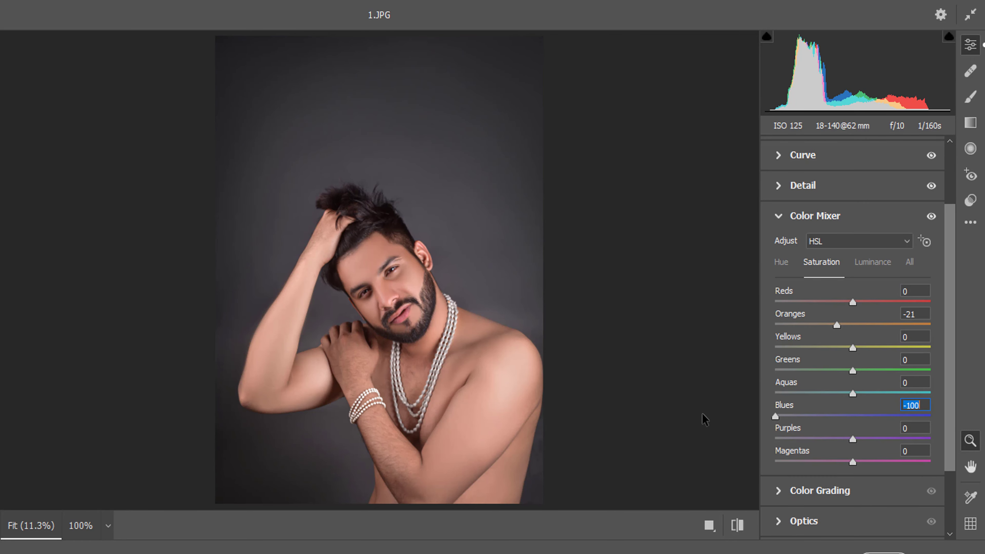
pyautogui.moveTo(852, 438); pyautogui.dragTo(771, 439)
pyautogui.moveTo(835, 466); pyautogui.dragTo(756, 460)
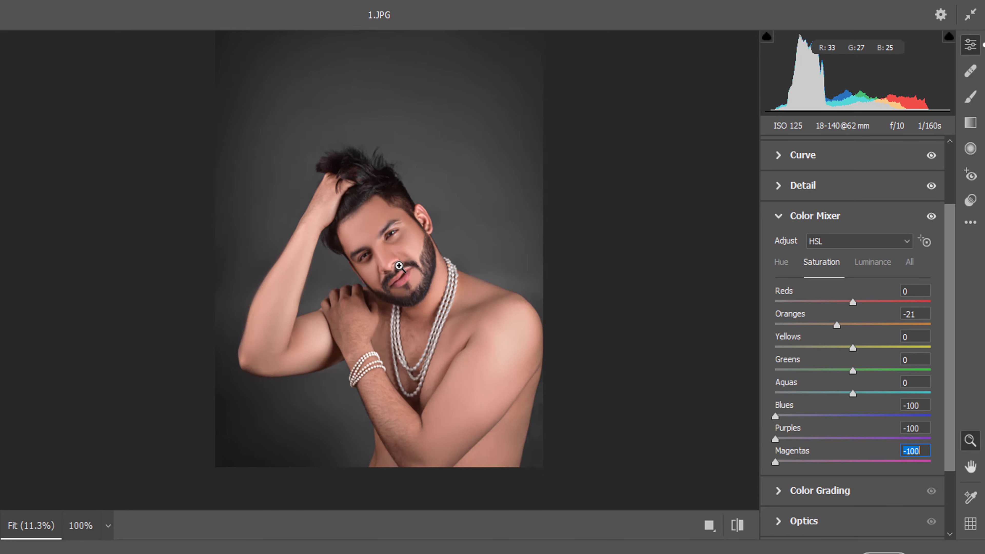
pyautogui.scroll(-3, 450, 301)
# Step: Compare the edit with the original, then apply the Camera Raw changes
pyautogui.press('p')
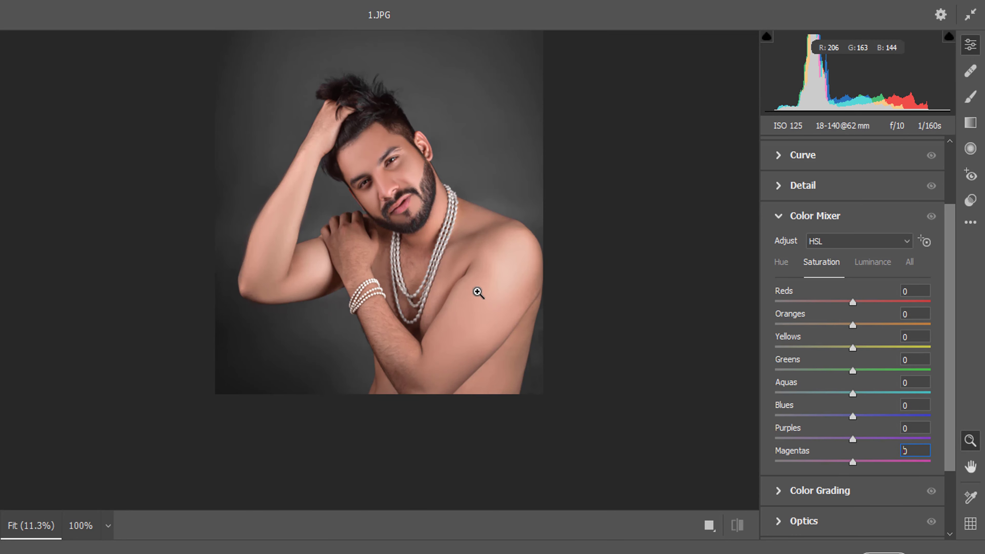
pyautogui.press('p')
pyautogui.scroll(3, 478, 288)
pyautogui.press('p')
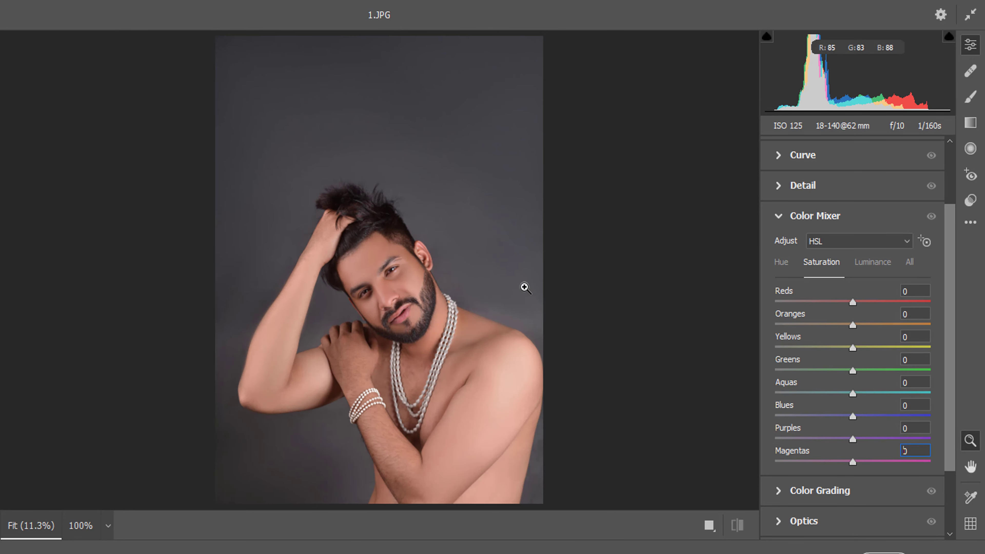
pyautogui.press('p')
pyautogui.press('p')
pyautogui.press('p')
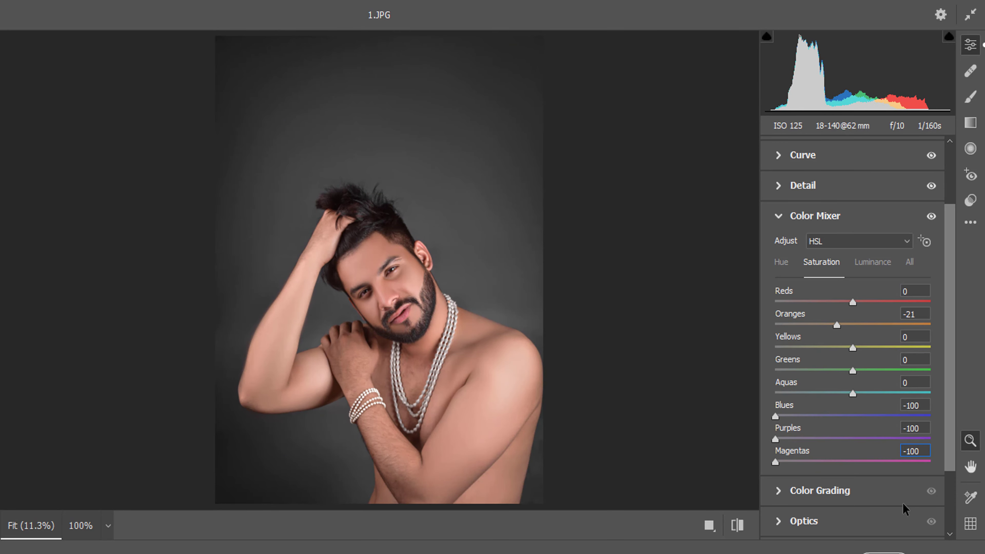
pyautogui.click(868, 484)
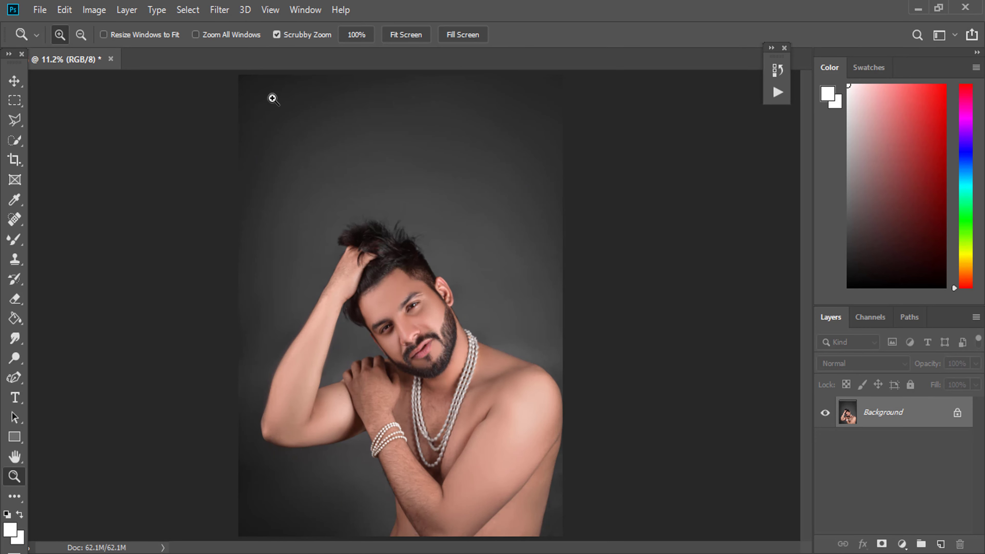
# Step: Zoom in on the eye and select the Dodge tool with Midtones range
pyautogui.click(365, 316)
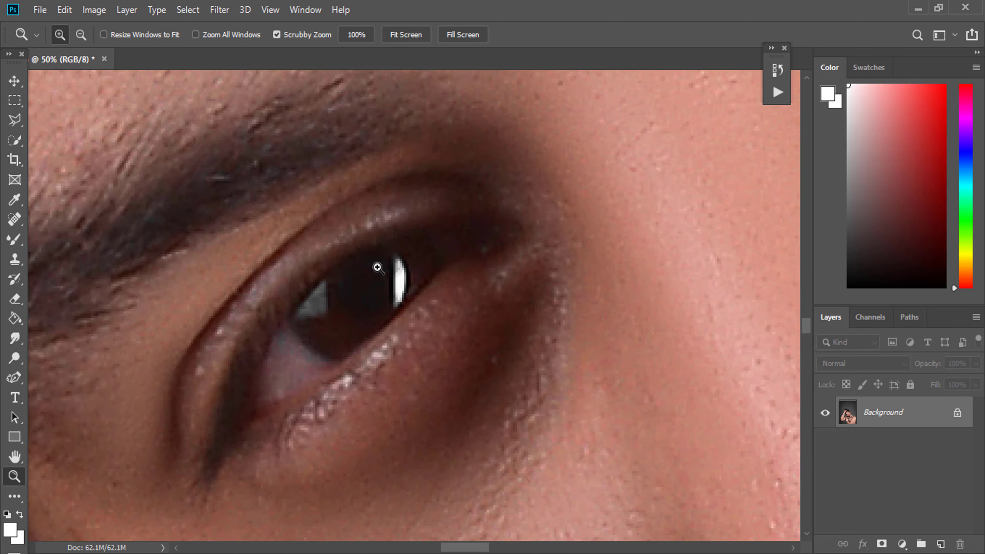
pyautogui.moveTo(365, 316); pyautogui.dragTo(382, 265)
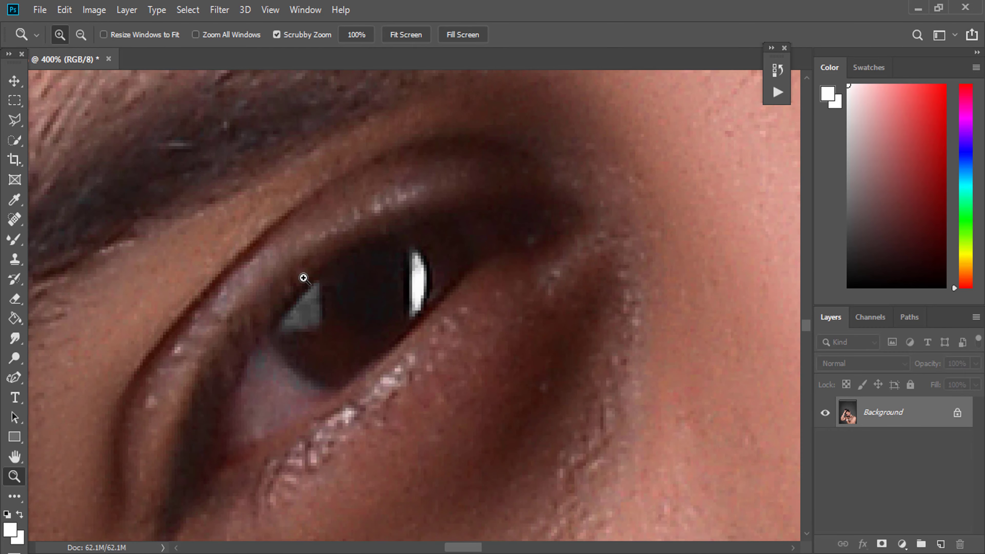
pyautogui.click(15, 358)
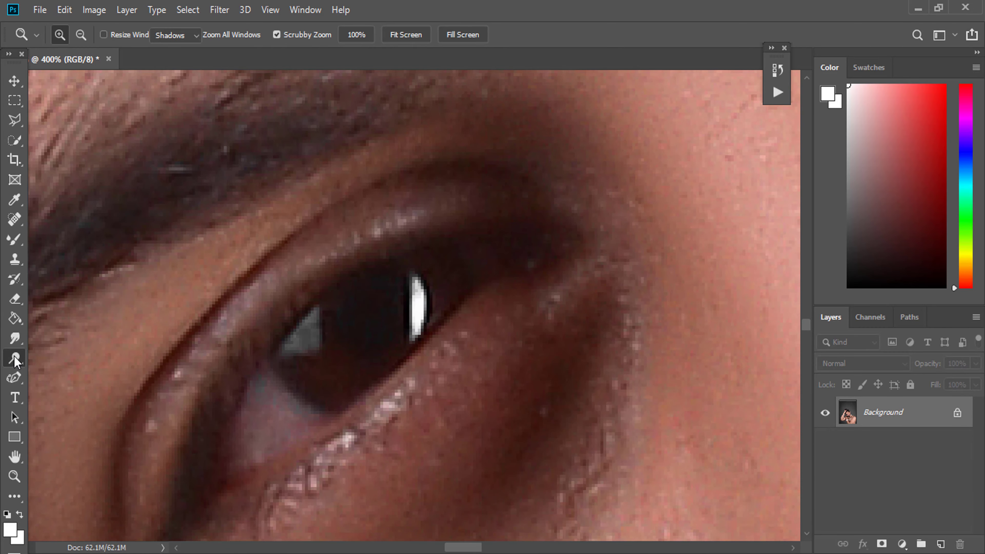
pyautogui.click(195, 36)
pyautogui.click(167, 64)
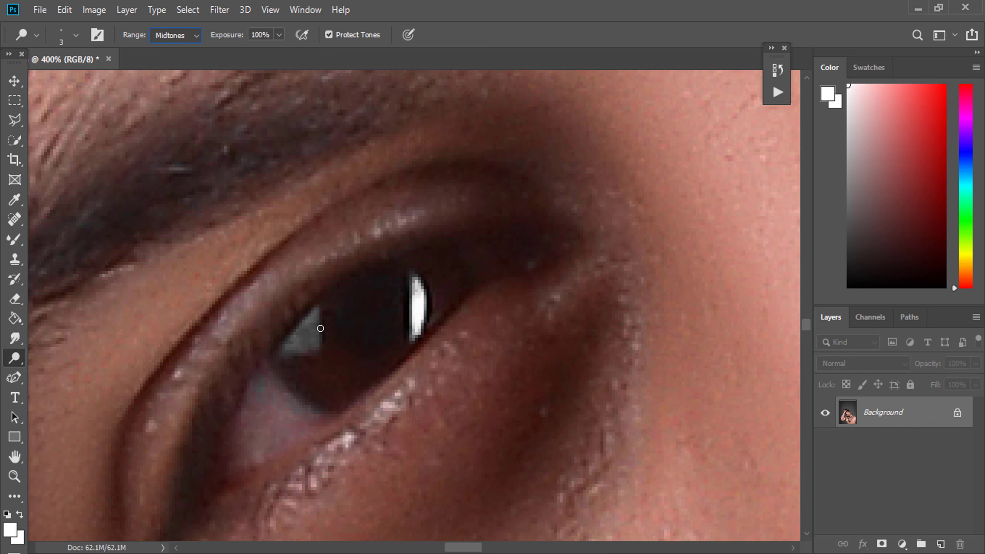
# Step: Size the dodge brush and brighten the iris and the eye's catchlight
pyautogui.rightClick(329, 326)
pyautogui.moveTo(407, 336); pyautogui.dragTo(418, 338)
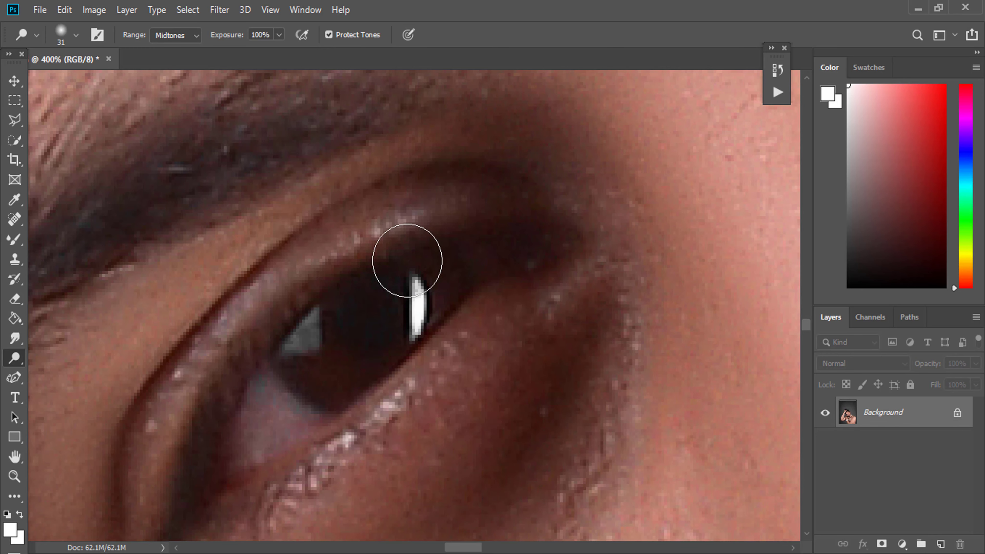
pyautogui.press('Return')
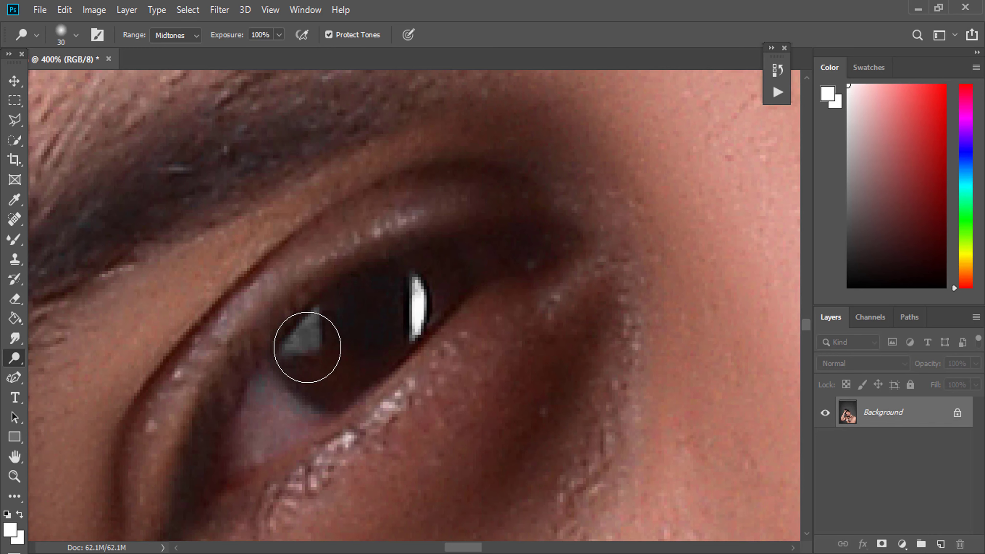
pyautogui.press('[')
pyautogui.press('[')
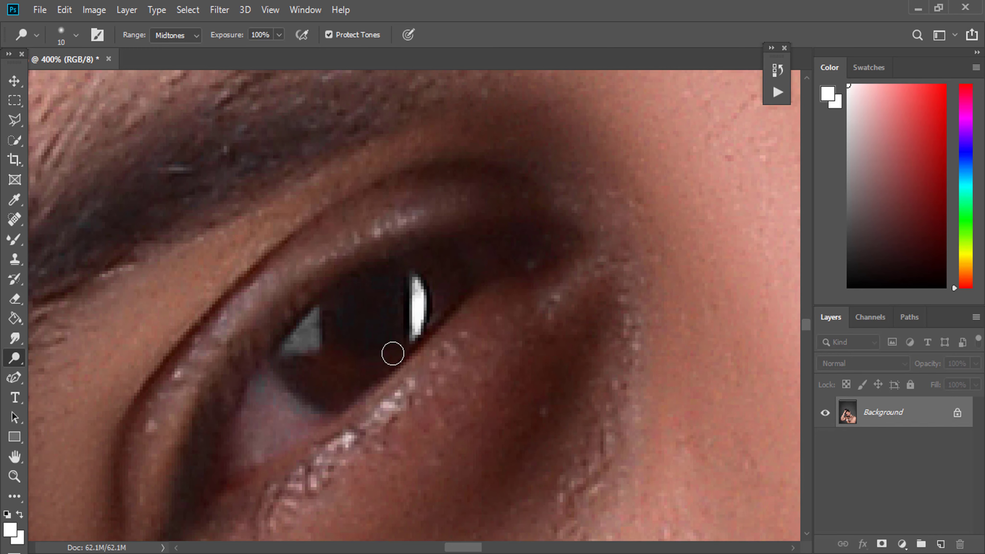
pyautogui.moveTo(429, 302); pyautogui.dragTo(399, 343)
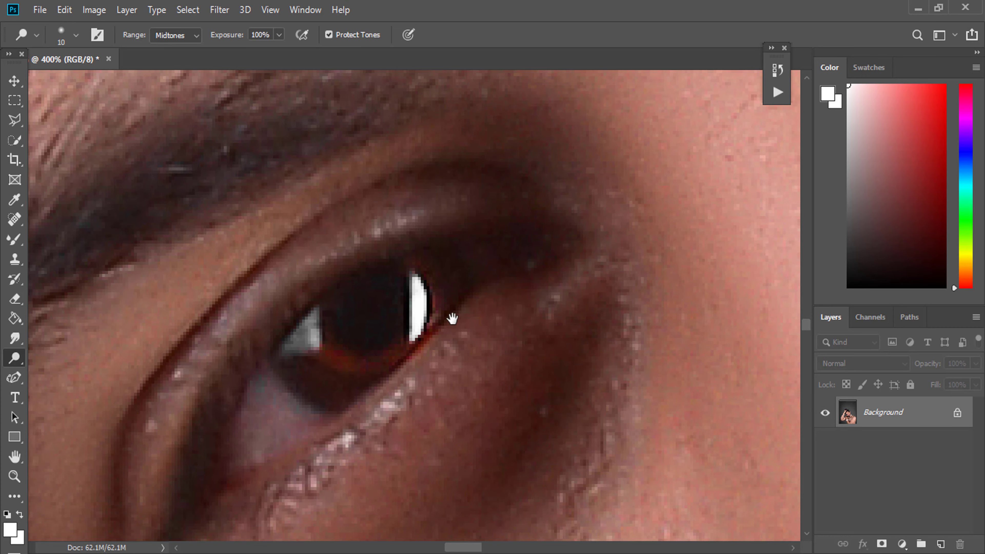
pyautogui.moveTo(621, 242); pyautogui.dragTo(2, 399)
pyautogui.moveTo(406, 484)
pyautogui.mouseDown()
pyautogui.moveTo(532, 246)
pyautogui.moveTo(349, 448)
pyautogui.mouseUp()
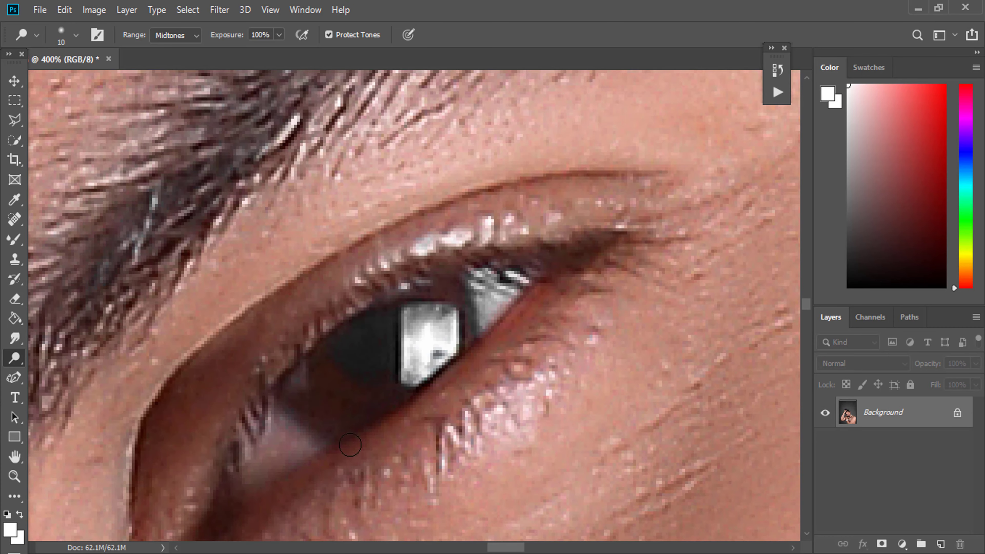
pyautogui.moveTo(391, 389); pyautogui.dragTo(379, 388)
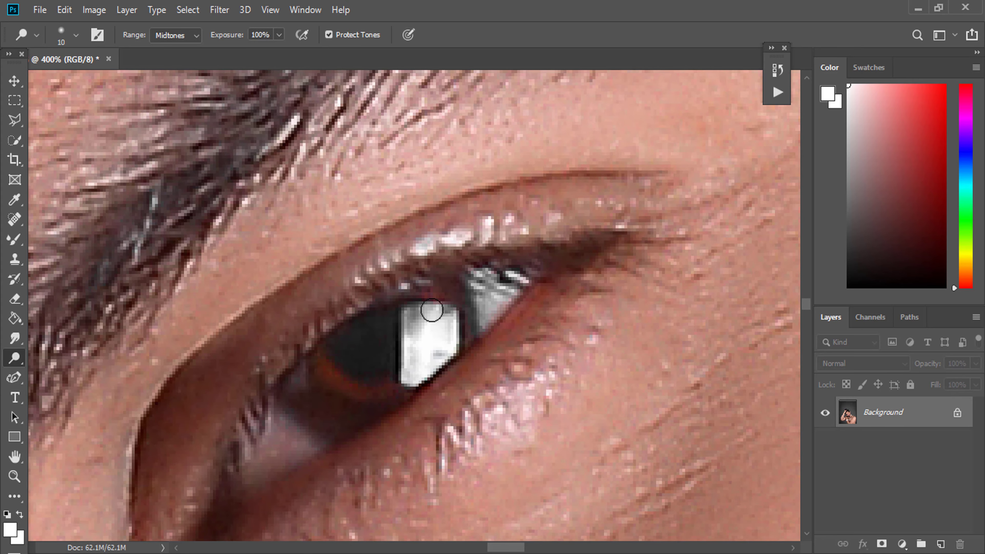
pyautogui.moveTo(433, 312)
pyautogui.mouseDown()
pyautogui.moveTo(653, 225)
pyautogui.moveTo(244, 374)
pyautogui.moveTo(374, 407)
pyautogui.moveTo(301, 209)
pyautogui.mouseUp()
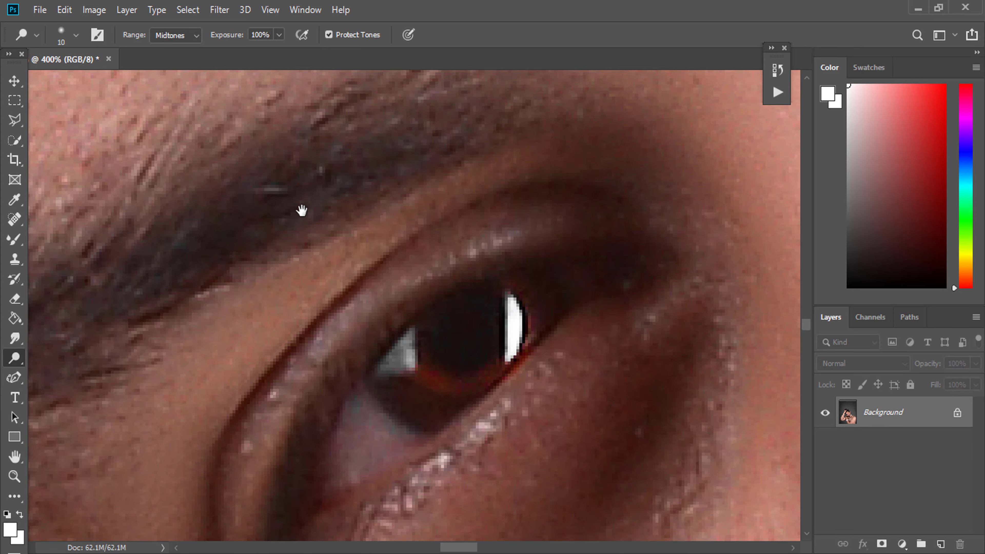
# Step: Switch the range to Shadows, enlarge the brush to 15, and lighten under-eye and upper eyelid
pyautogui.click(195, 35)
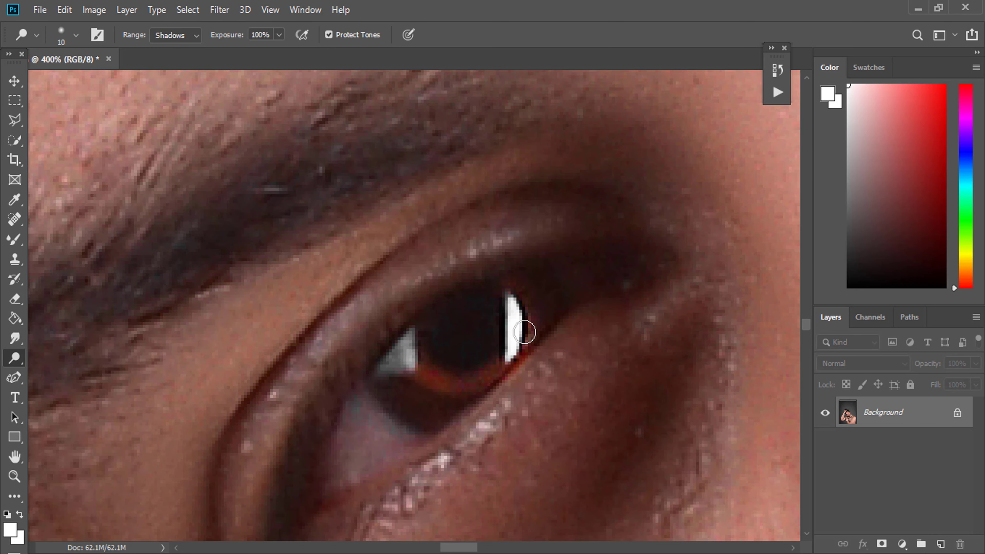
pyautogui.press(']')
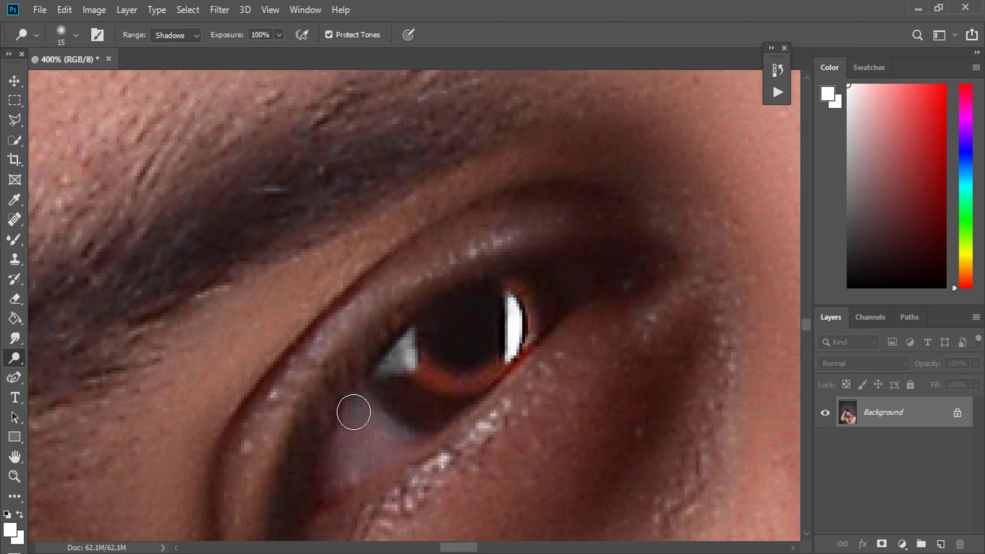
pyautogui.moveTo(354, 409)
pyautogui.mouseDown()
pyautogui.moveTo(371, 409)
pyautogui.moveTo(362, 457)
pyautogui.moveTo(345, 466)
pyautogui.mouseUp()
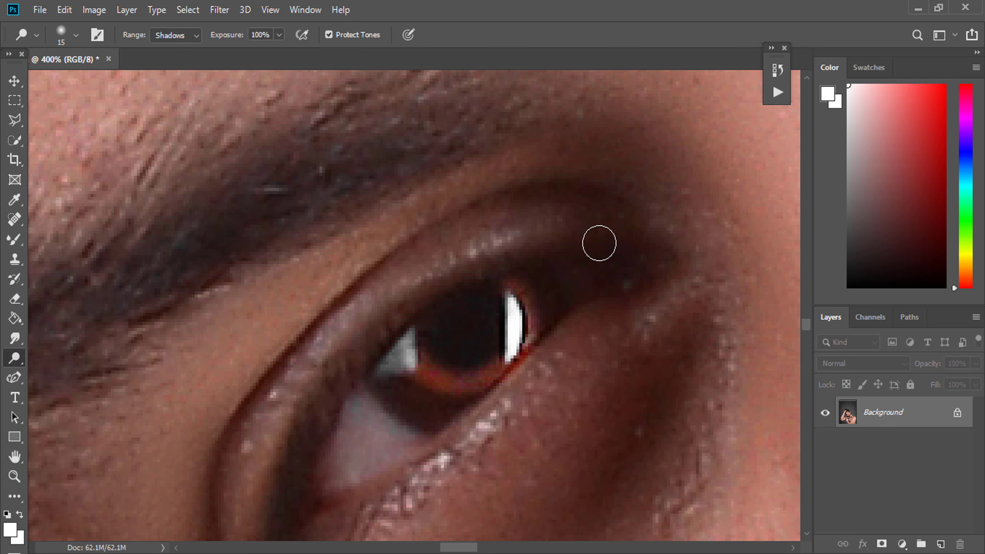
pyautogui.moveTo(582, 288)
pyautogui.mouseDown()
pyautogui.moveTo(583, 270)
pyautogui.moveTo(617, 277)
pyautogui.mouseUp()
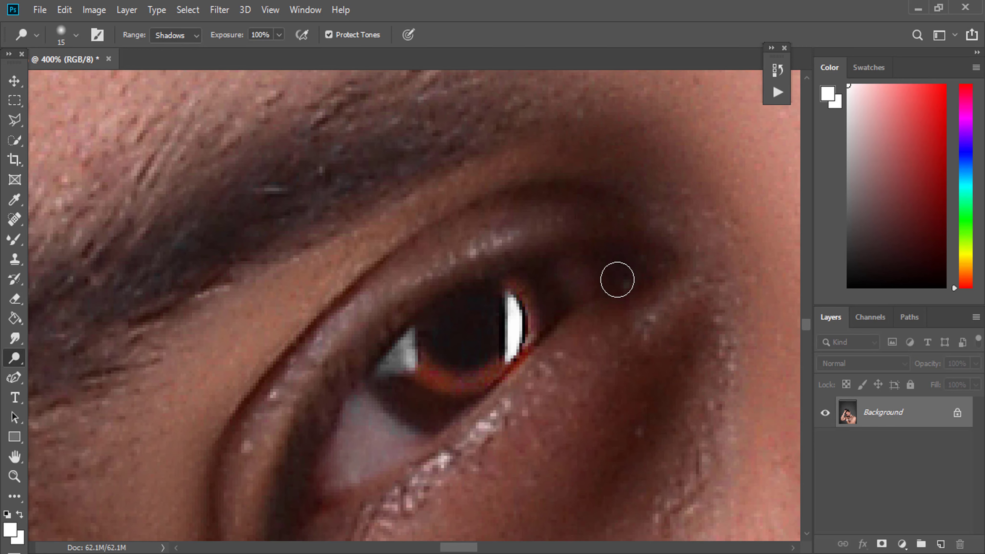
# Step: Dodge the skin under the lower eyelid and the dark iris
pyautogui.hscroll(5, 511, 518)
pyautogui.hscroll(5, 543, 450)
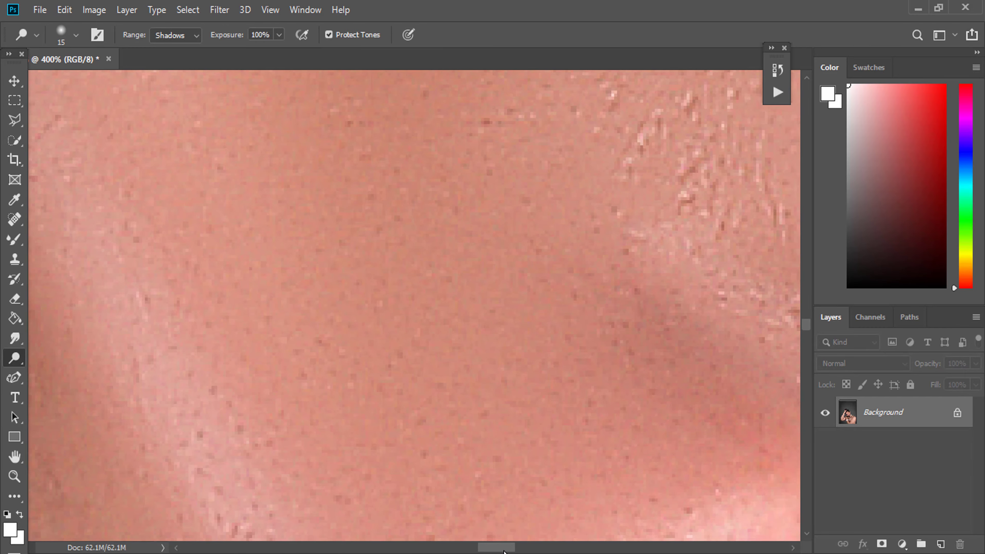
pyautogui.hscroll(5, 572, 386)
pyautogui.scroll(3, 572, 386)
pyautogui.hscroll(-3, 482, 312)
pyautogui.scroll(5, 484, 323)
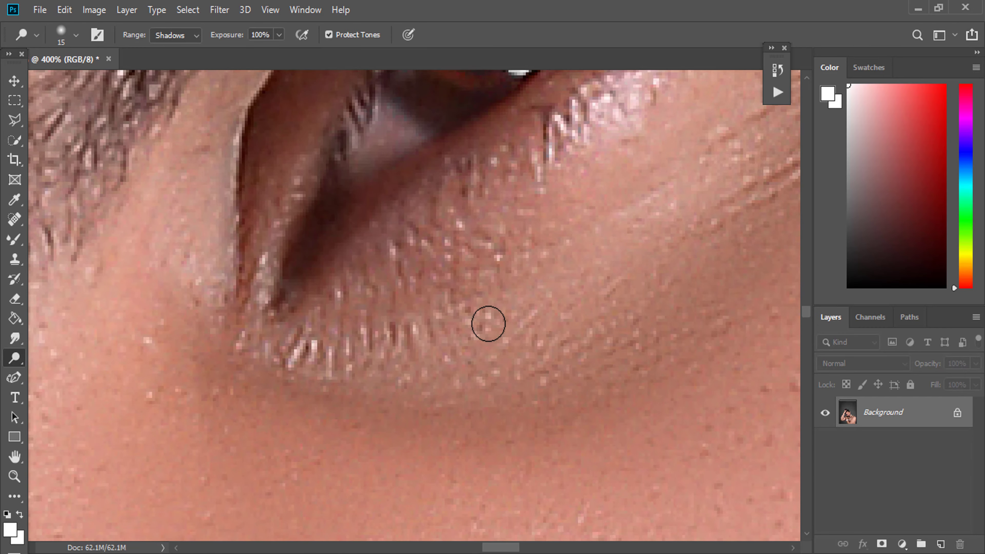
pyautogui.scroll(5, 487, 323)
pyautogui.scroll(3, 484, 317)
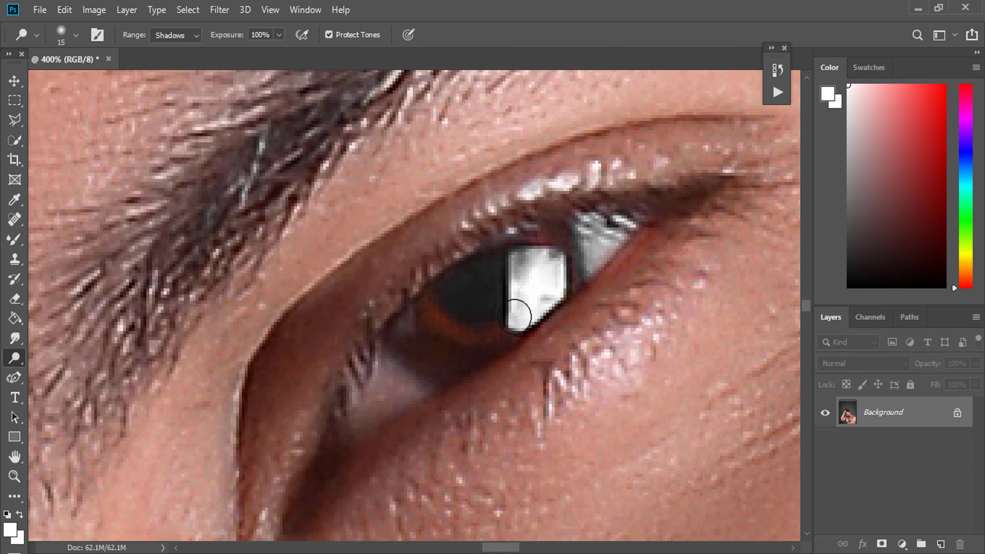
pyautogui.moveTo(384, 392); pyautogui.dragTo(402, 385)
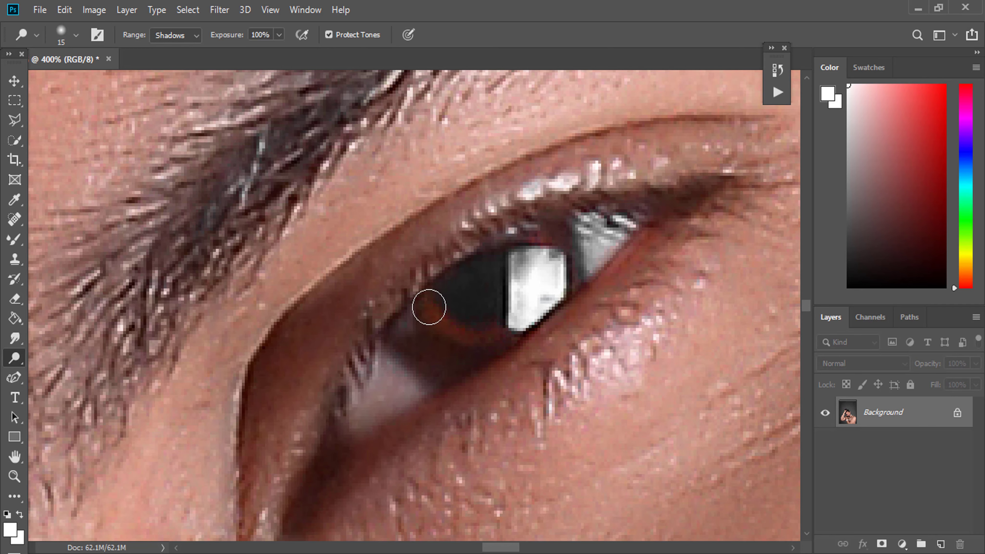
pyautogui.moveTo(504, 321)
pyautogui.mouseDown()
pyautogui.moveTo(433, 304)
pyautogui.moveTo(518, 308)
pyautogui.mouseUp()
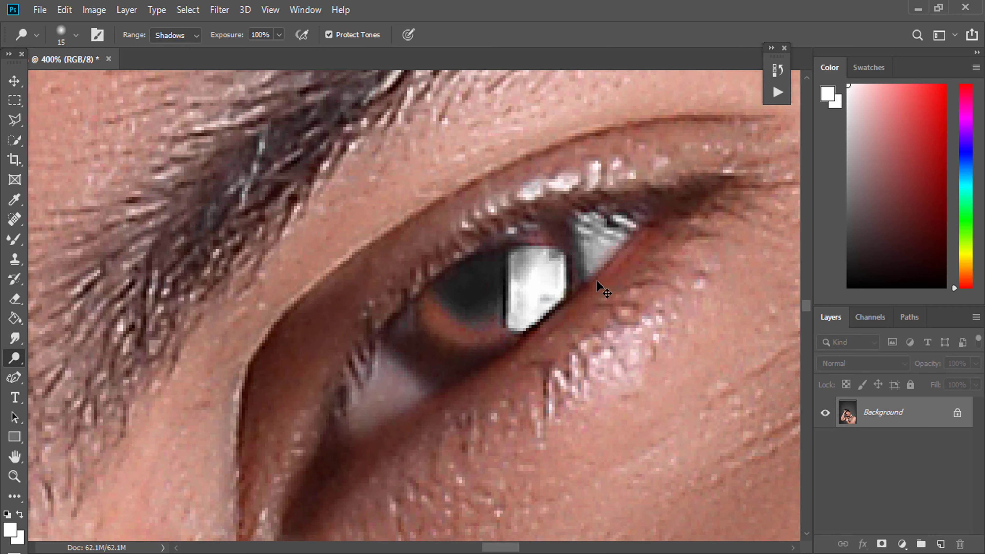
# Step: Undo the iris pass, dodge its orange lower edge with a size-9 brush, then zoom out
pyautogui.hotkey('ctrl', 'z')
pyautogui.press('[')
pyautogui.press('[')
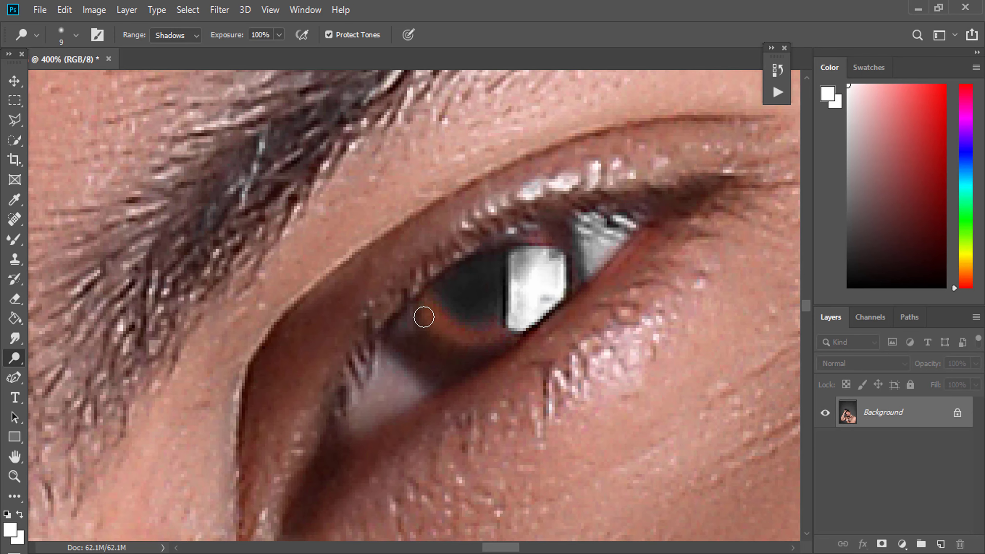
pyautogui.moveTo(424, 314)
pyautogui.mouseDown()
pyautogui.moveTo(440, 325)
pyautogui.moveTo(520, 322)
pyautogui.mouseUp()
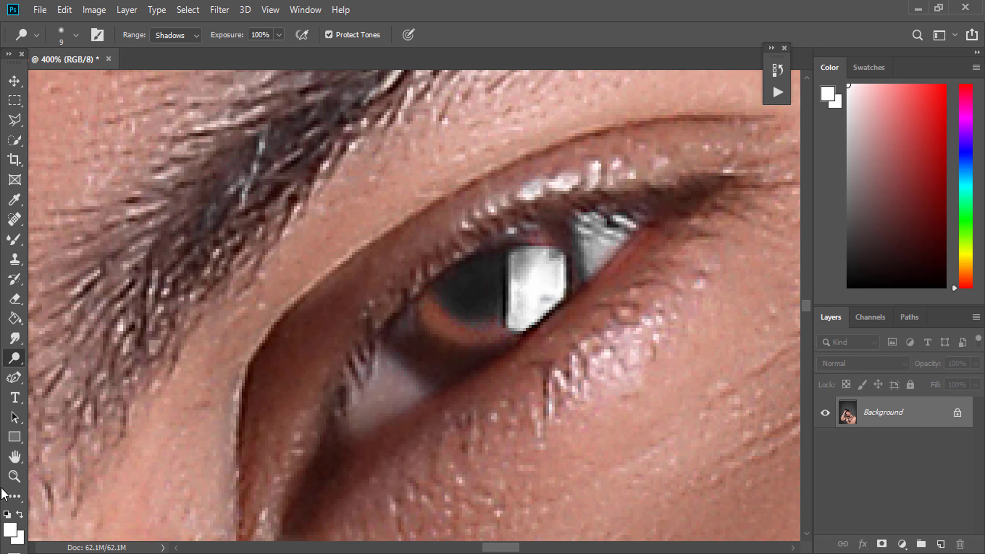
pyautogui.click(14, 476)
pyautogui.hotkey('ctrl', '0')
pyautogui.click(409, 242)
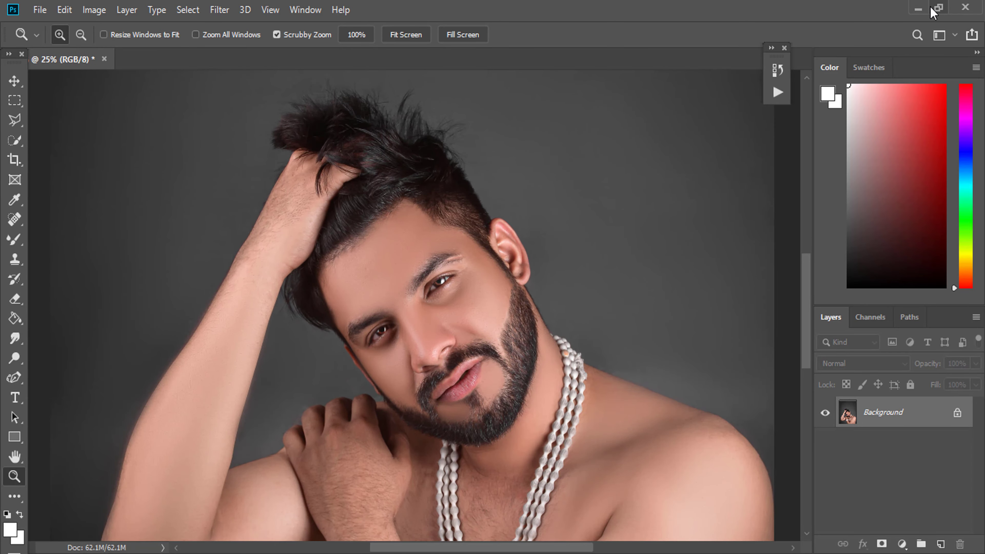
# Step: Import the purpal grinish preset file from the desktop into Exposure X5
pyautogui.click(917, 9)
pyautogui.click(851, 199)
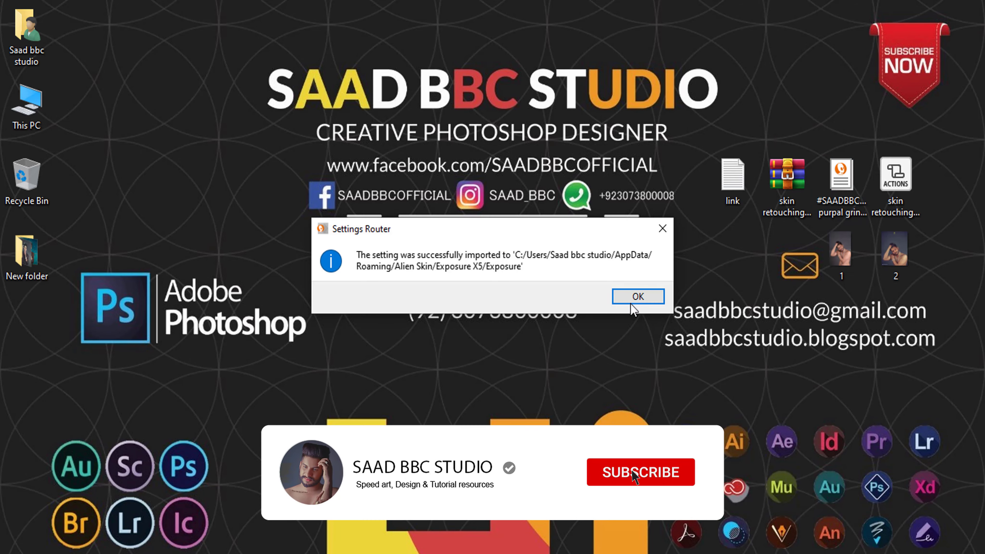
pyautogui.click(648, 297)
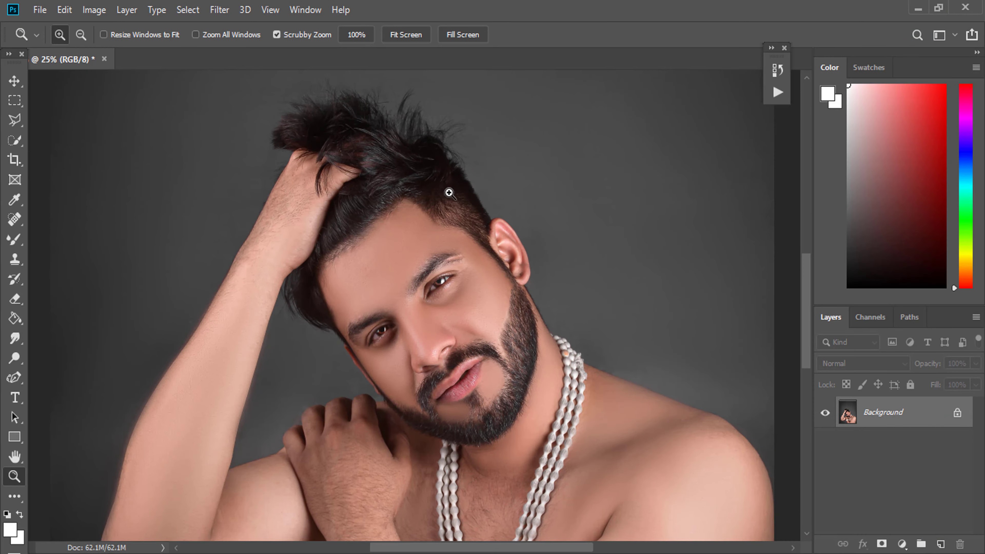
# Step: Launch Exposure X5 on the portrait from the Filter menu
pyautogui.scroll(-3, 449, 193)
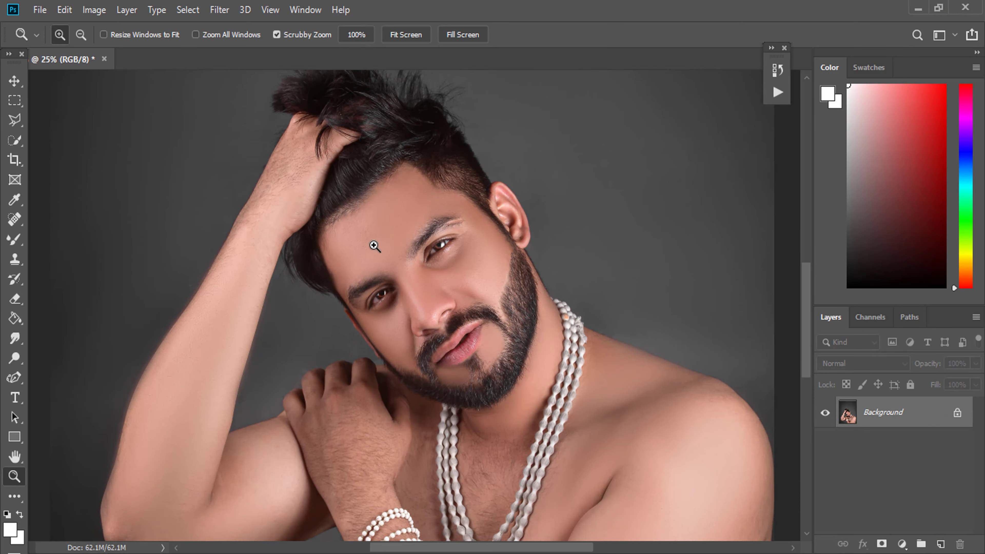
pyautogui.scroll(-2, 378, 243)
pyautogui.click(220, 10)
pyautogui.moveTo(254, 350)
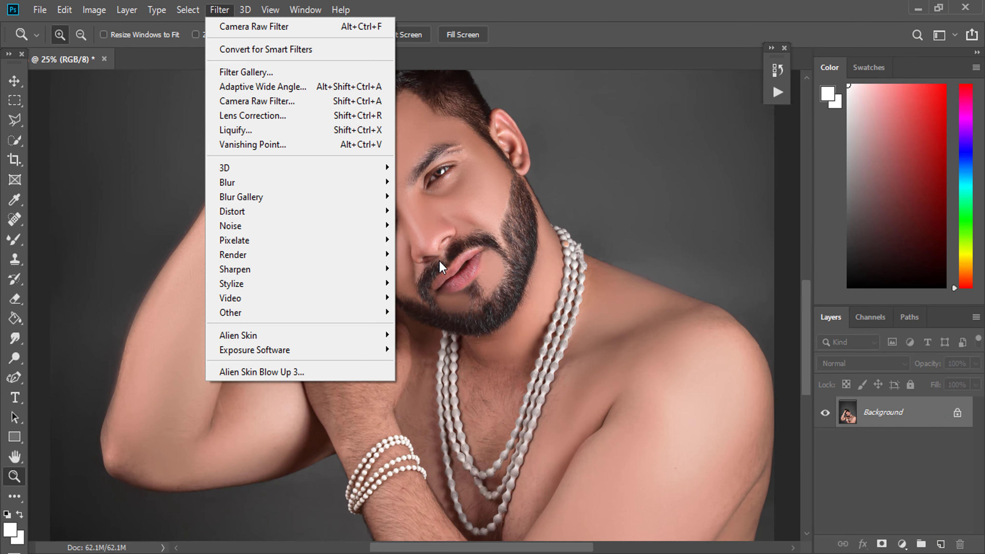
pyautogui.click(428, 349)
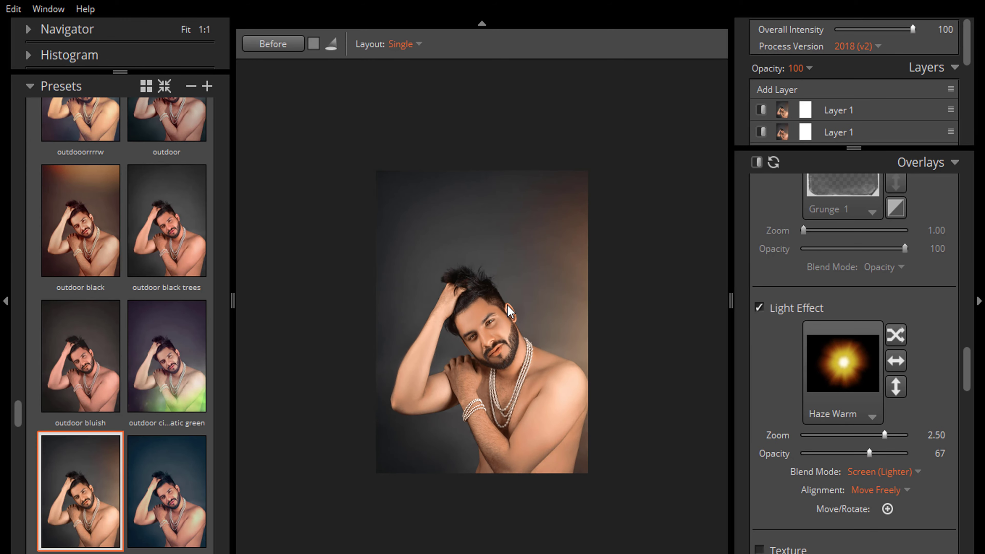
# Step: Apply the 'outdoor purpal grinish' preset to the portrait
pyautogui.scroll(-3, 155, 342)
pyautogui.scroll(-3, 132, 348)
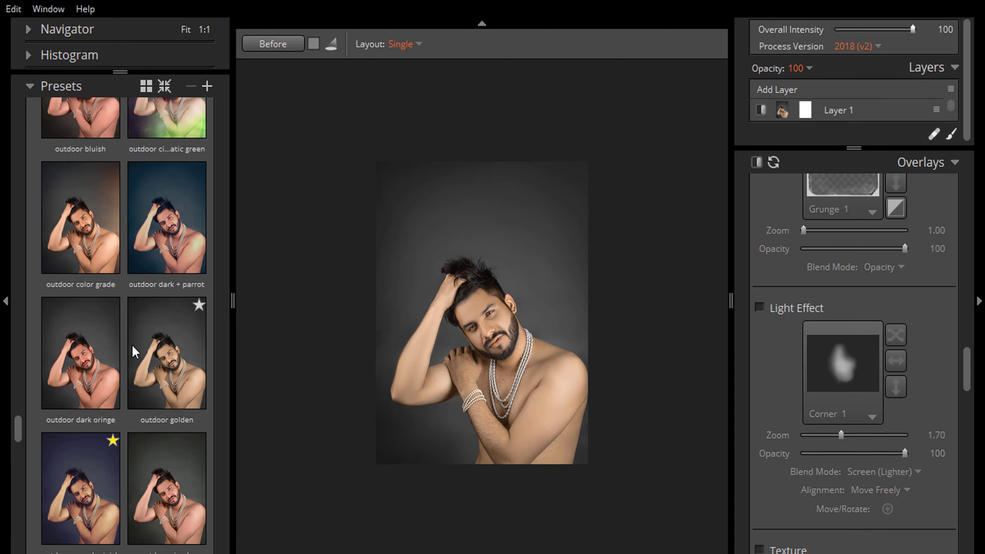
pyautogui.scroll(-2, 107, 382)
pyautogui.click(107, 382)
pyautogui.scroll(2, 572, 344)
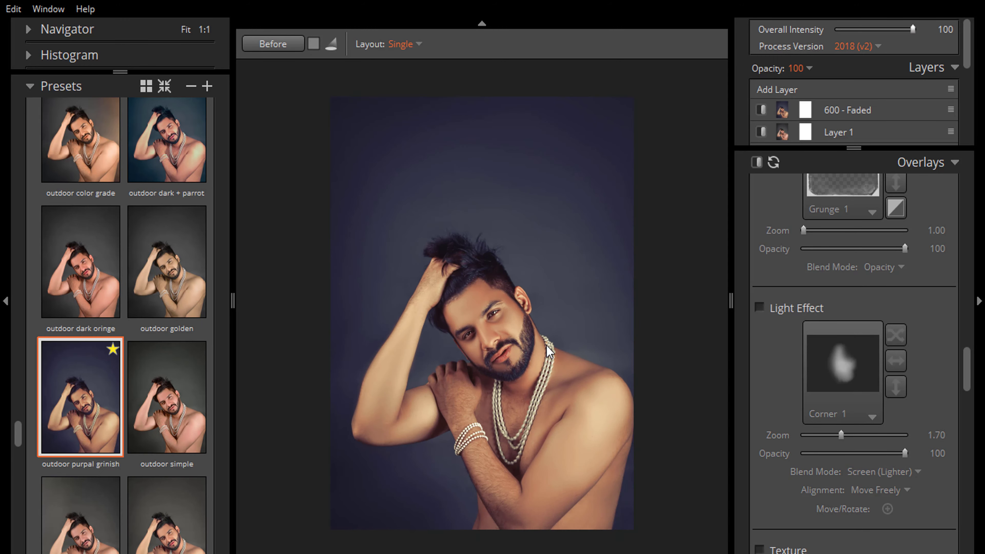
pyautogui.scroll(2, 572, 344)
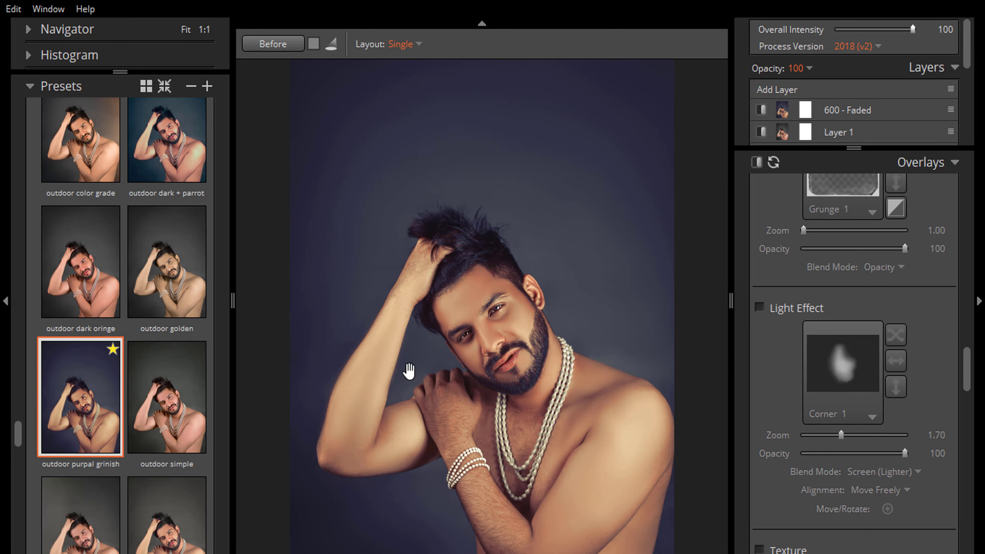
pyautogui.scroll(2, 518, 366)
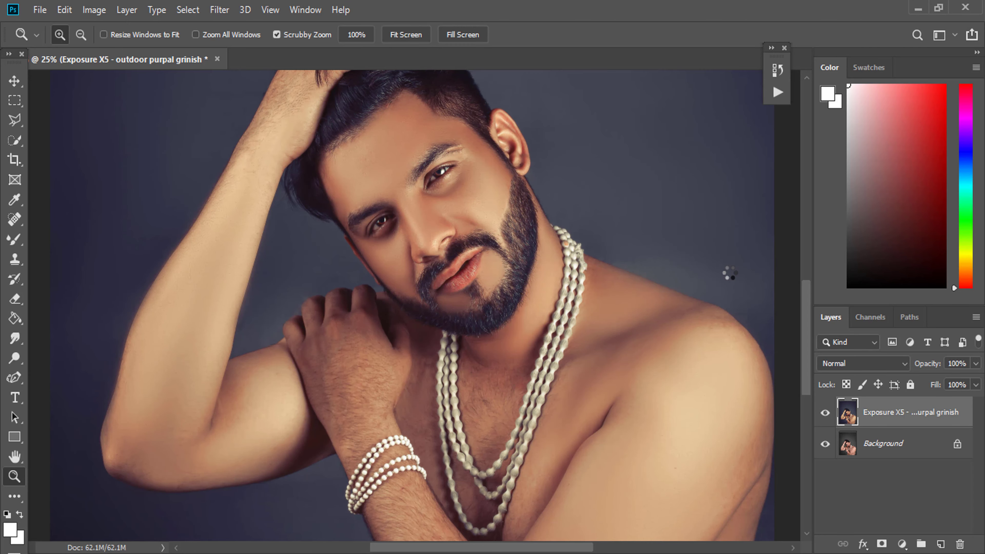
# Step: Fit the portrait on screen and compare it beside reference photo 2.jpg
pyautogui.rightClick(654, 211)
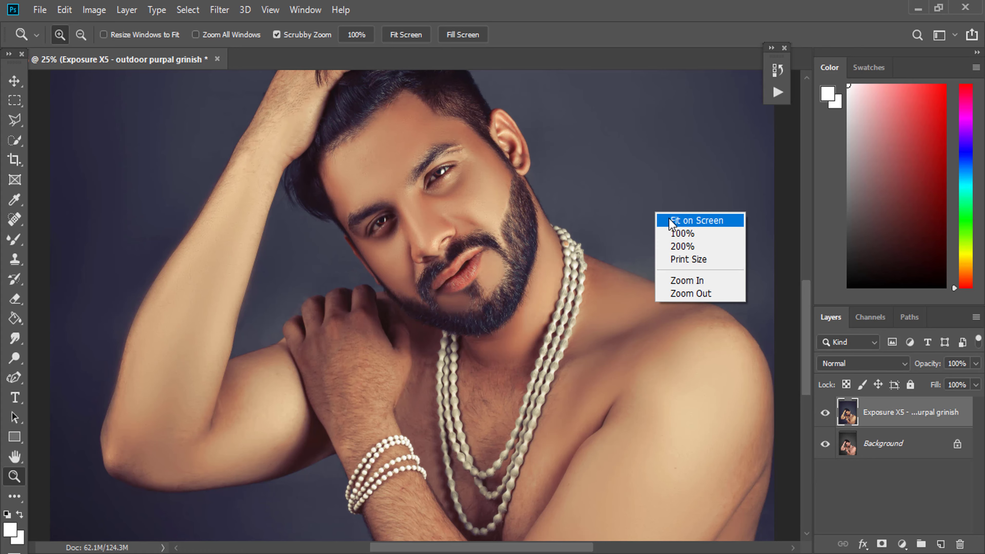
pyautogui.click(663, 219)
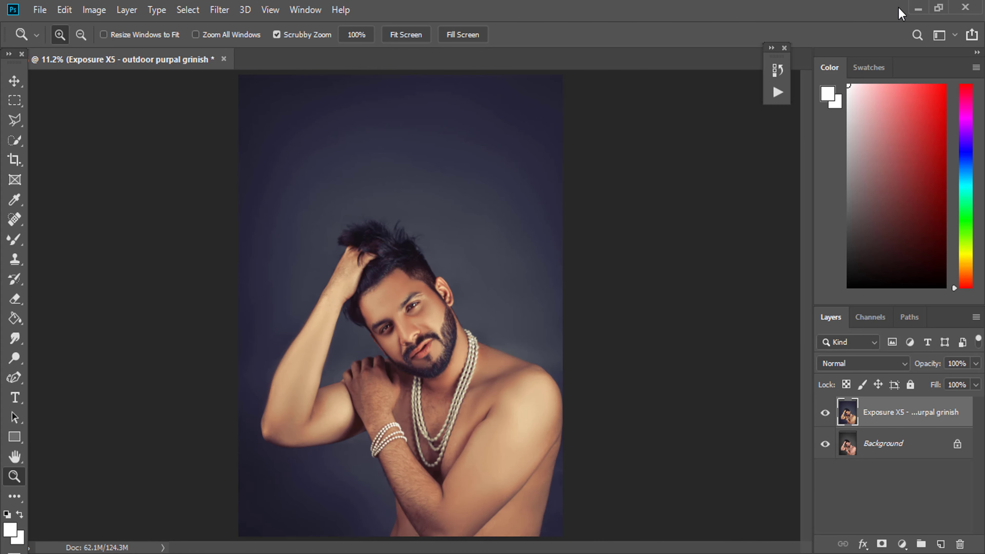
pyautogui.click(917, 9)
pyautogui.doubleClick(897, 243)
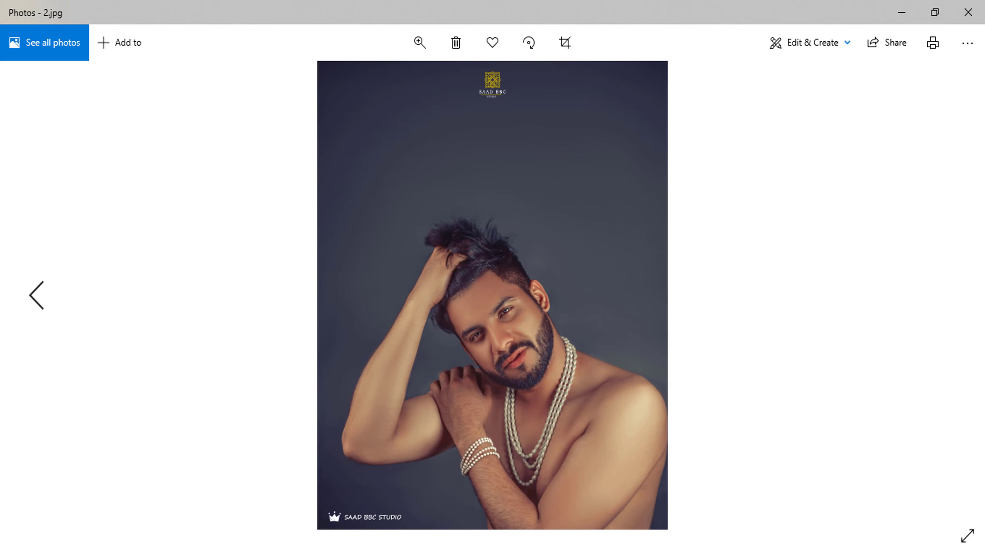
pyautogui.hotkey('alt', 'Tab')
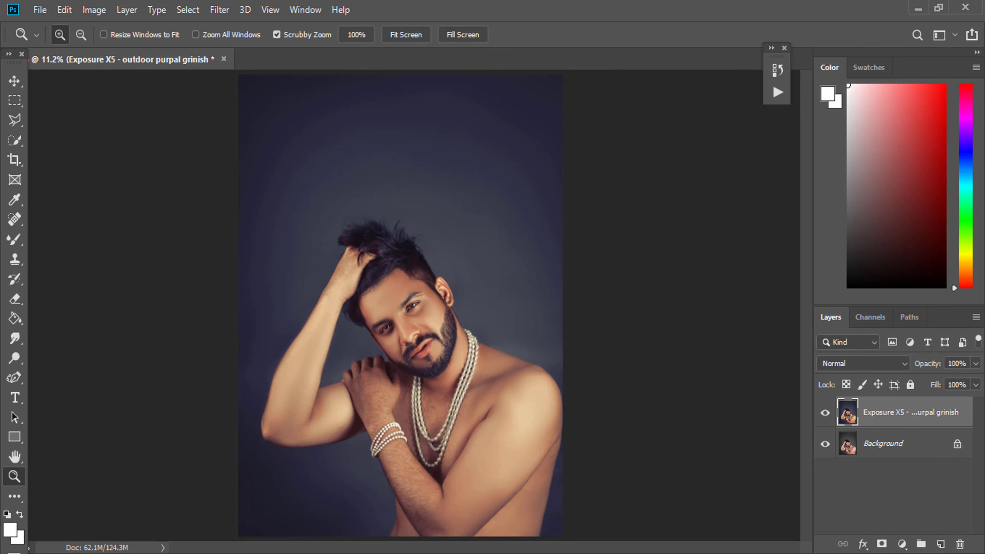
pyautogui.hotkey('alt', 'Tab')
pyautogui.moveTo(589, 7); pyautogui.dragTo(764, 93)
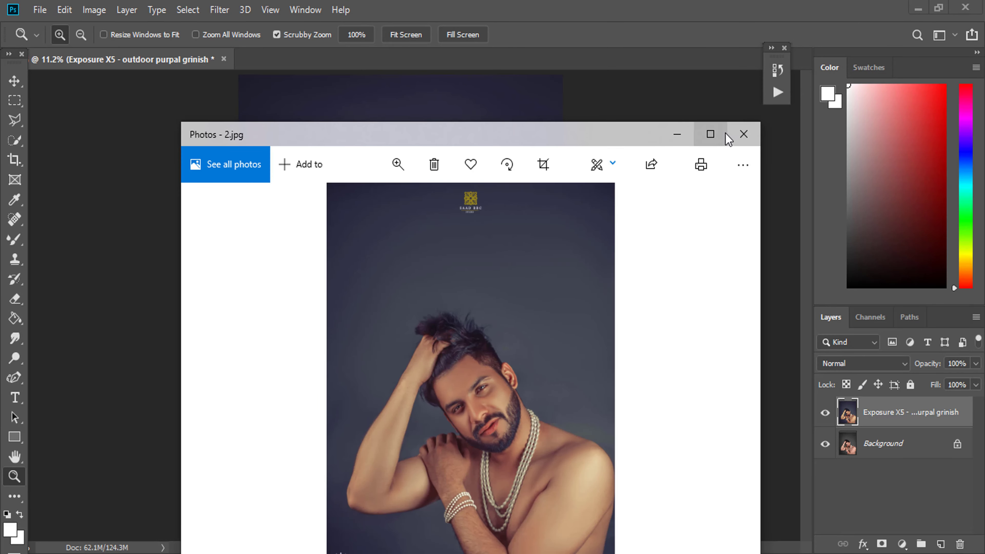
pyautogui.click(733, 135)
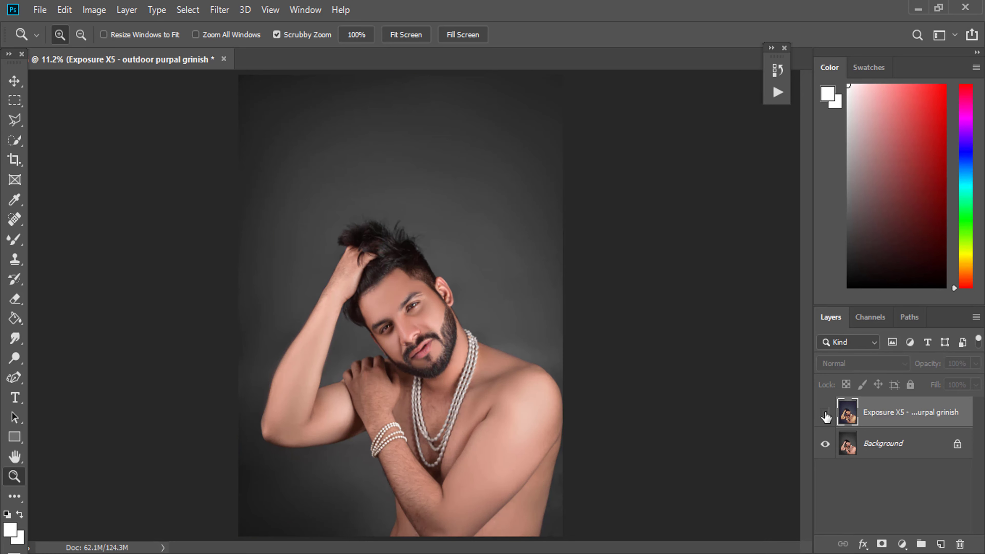
# Step: Show the purple-graded layer again, zoom in, and open the Filter menu
pyautogui.click(825, 412)
pyautogui.hotkey('ctrl', '+')
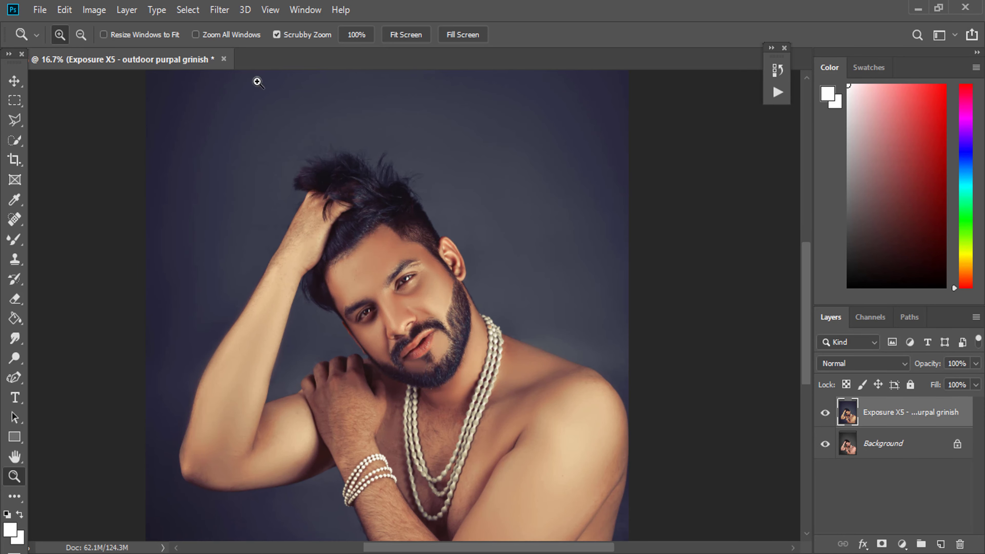
pyautogui.click(219, 10)
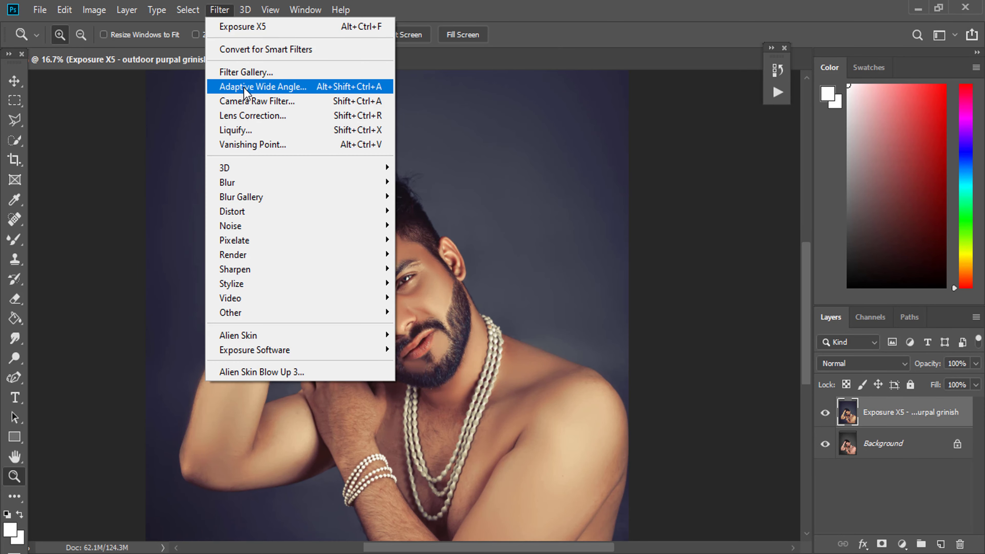
# Step: In Camera Raw Basic, set Highlights -60, Shadows +25, Clarity +8, Dehaze +6
pyautogui.click(253, 100)
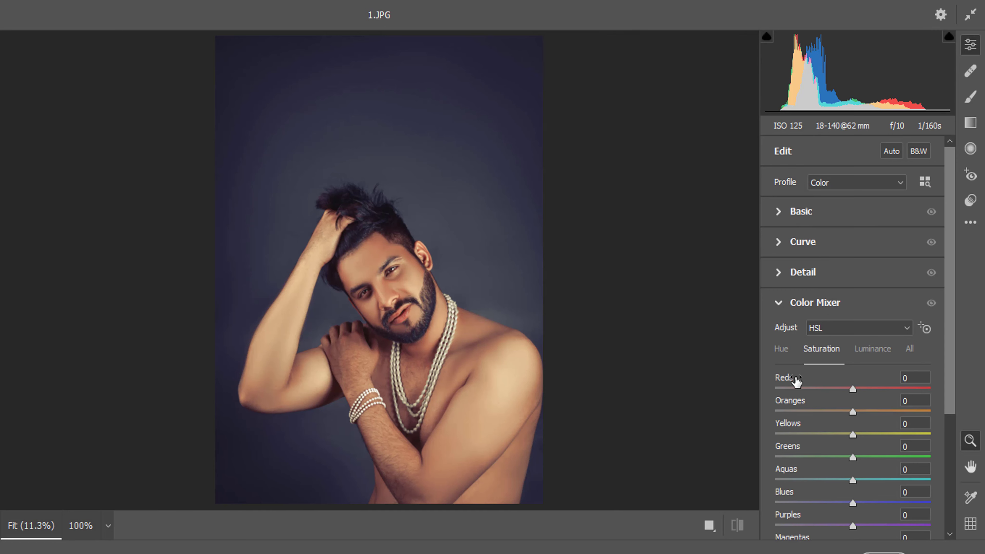
pyautogui.click(789, 211)
pyautogui.moveTo(828, 317); pyautogui.dragTo(804, 316)
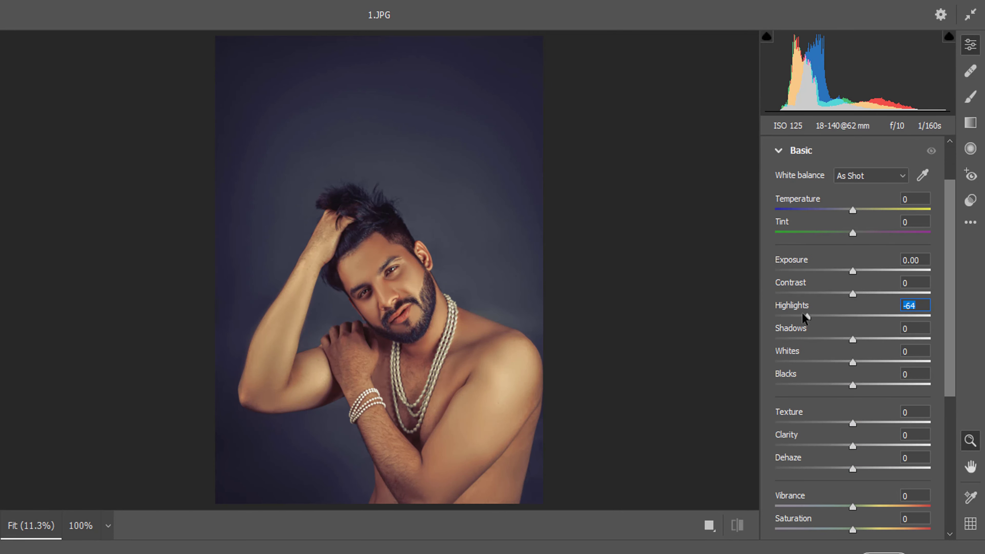
pyautogui.moveTo(852, 341); pyautogui.dragTo(873, 341)
pyautogui.scroll(-1, 796, 435)
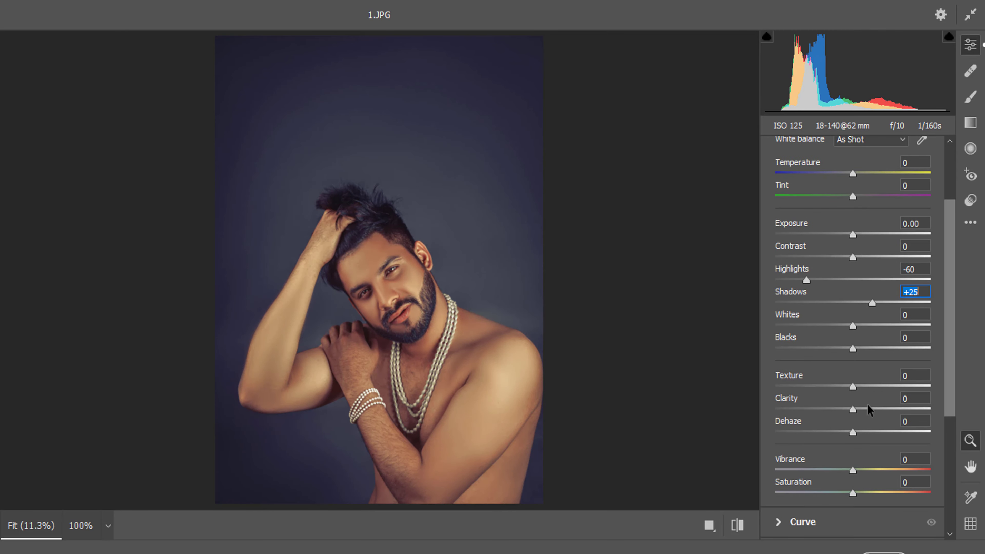
pyautogui.moveTo(857, 411); pyautogui.dragTo(857, 432)
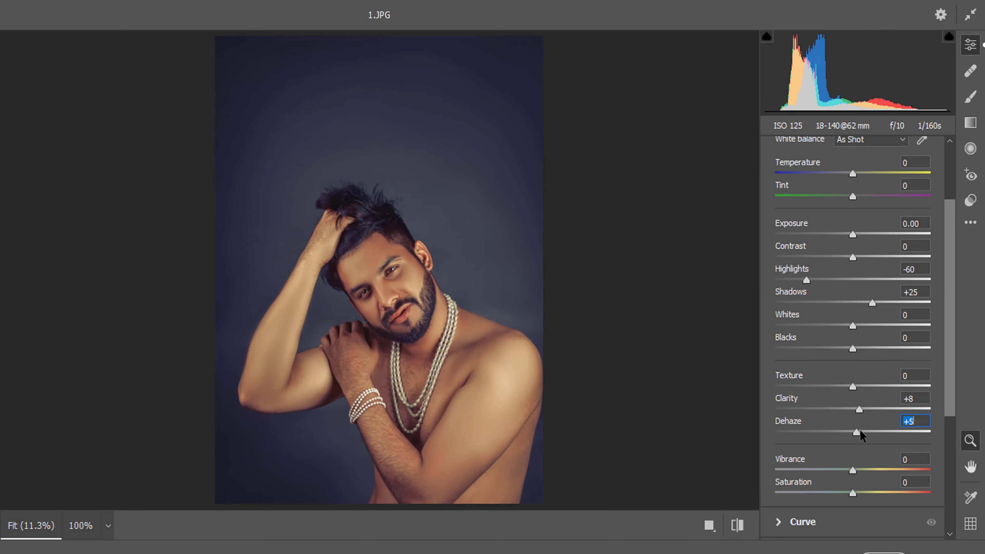
# Step: Set Detail Noise Reduction to 21 to smooth the skin
pyautogui.scroll(-1, 793, 413)
pyautogui.scroll(-4, 792, 412)
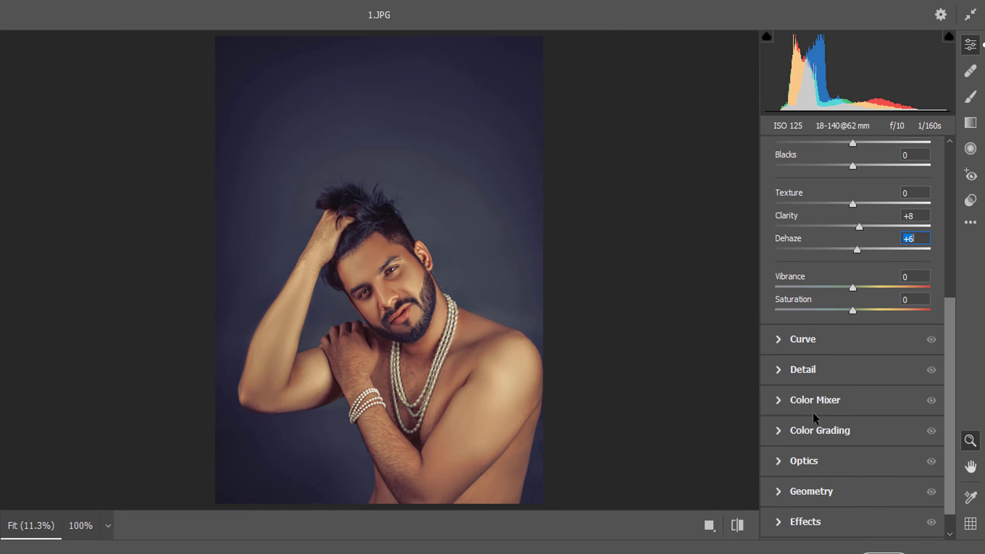
pyautogui.click(800, 404)
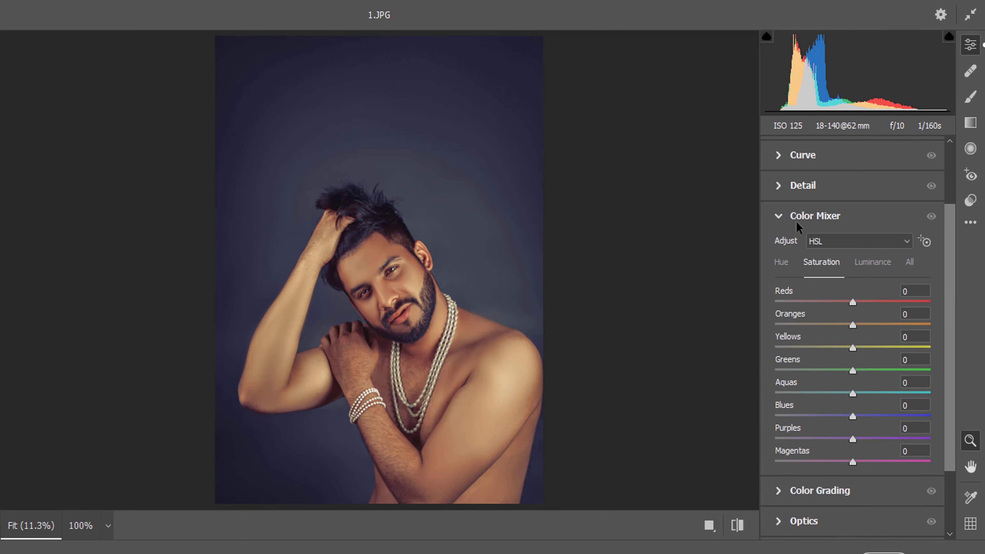
pyautogui.click(797, 182)
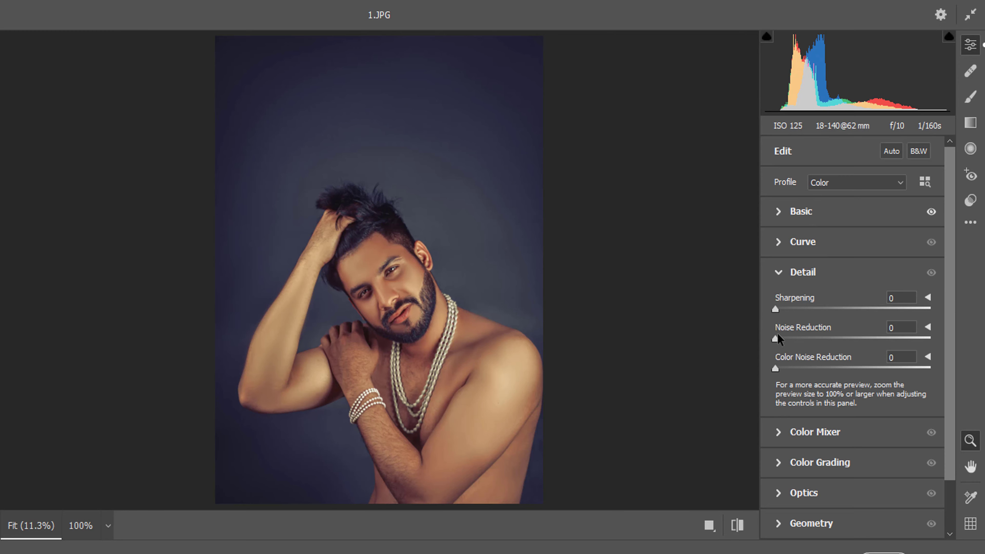
pyautogui.moveTo(776, 338); pyautogui.dragTo(809, 342)
# Step: Check the face at actual size, refit the preview, and apply the Camera Raw edits
pyautogui.click(374, 293)
pyautogui.scroll(2, 578, 336)
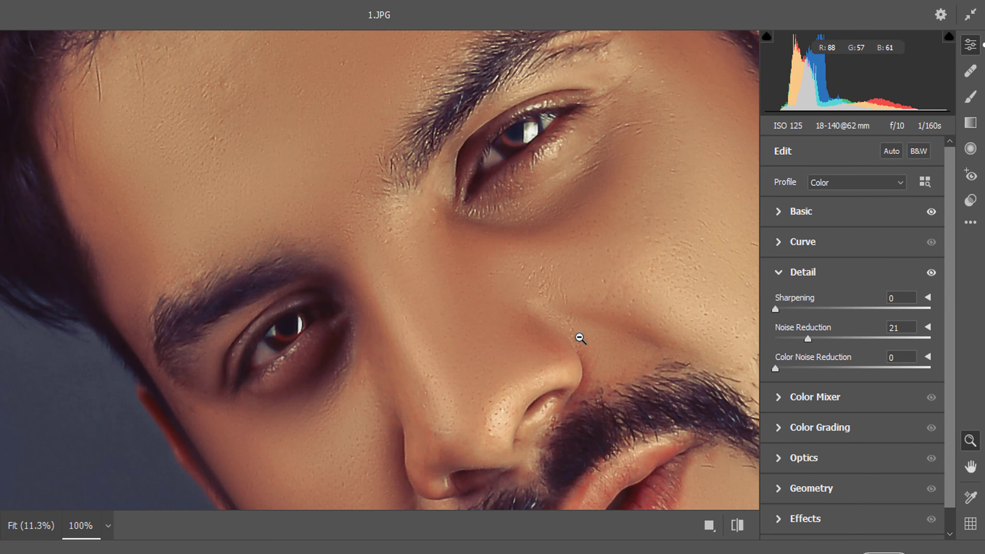
pyautogui.scroll(2, 539, 325)
pyautogui.scroll(-3, 538, 323)
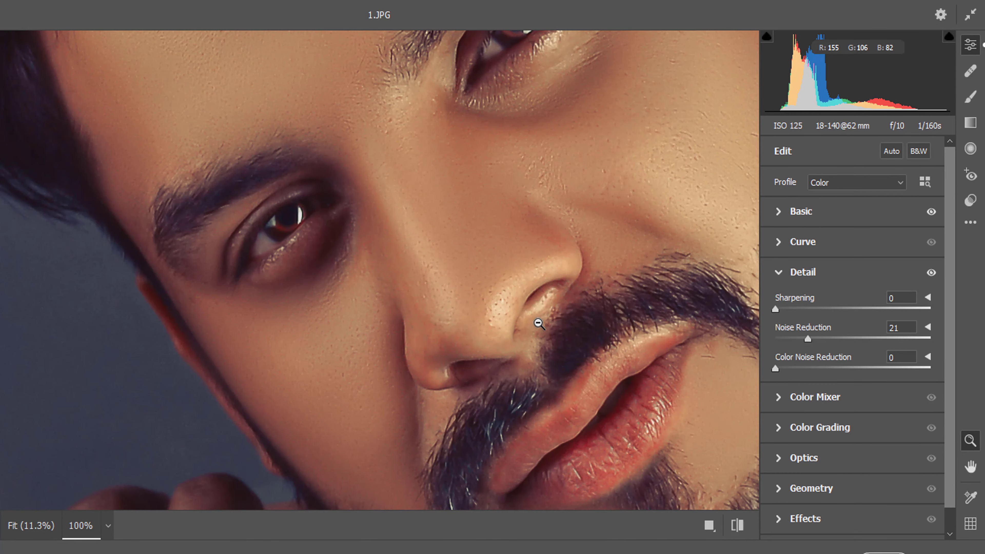
pyautogui.rightClick(573, 287)
pyautogui.click(620, 190)
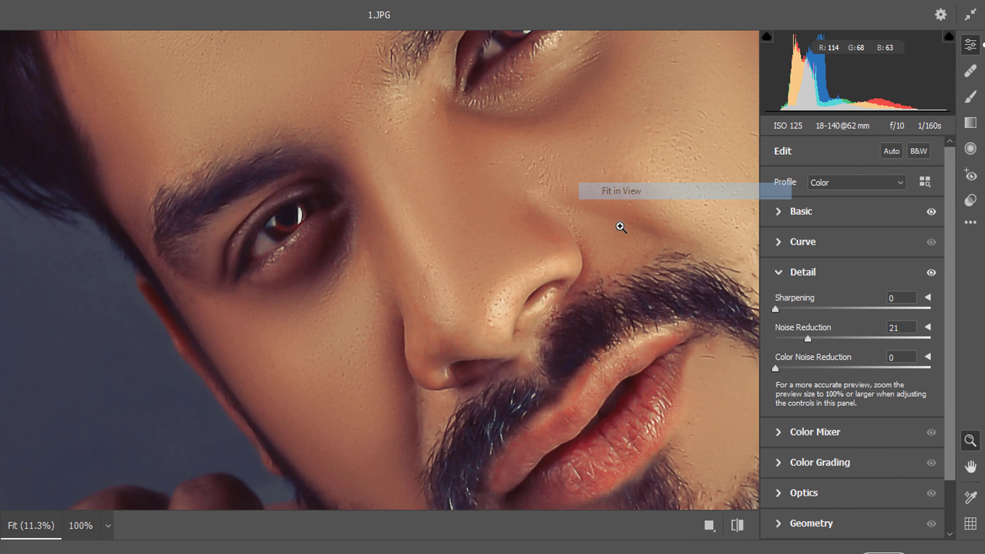
pyautogui.click(883, 551)
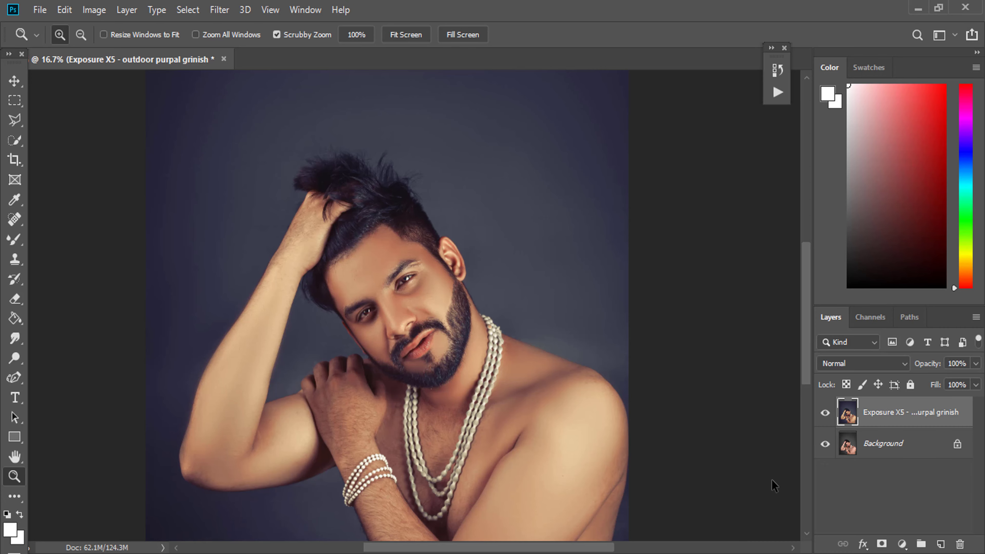
pyautogui.hotkey('ctrl', '0')
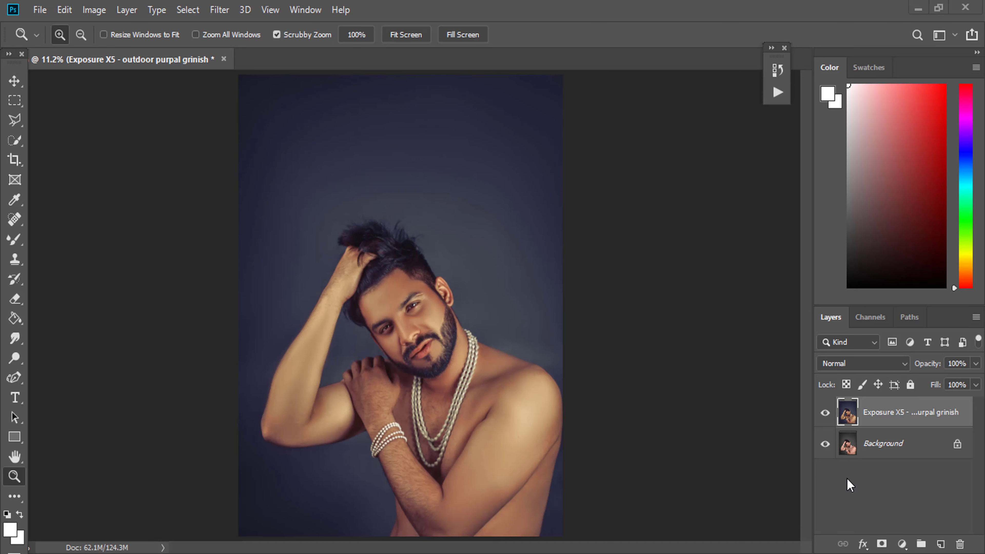